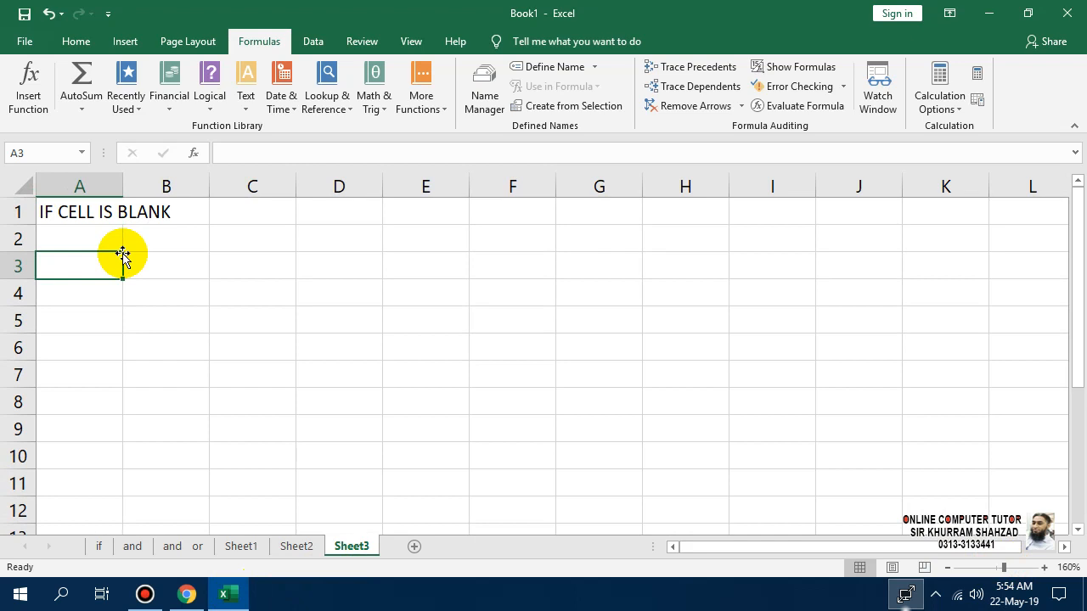
Step: Enter the heading "IF BLANK" in cell A3
type("IF")
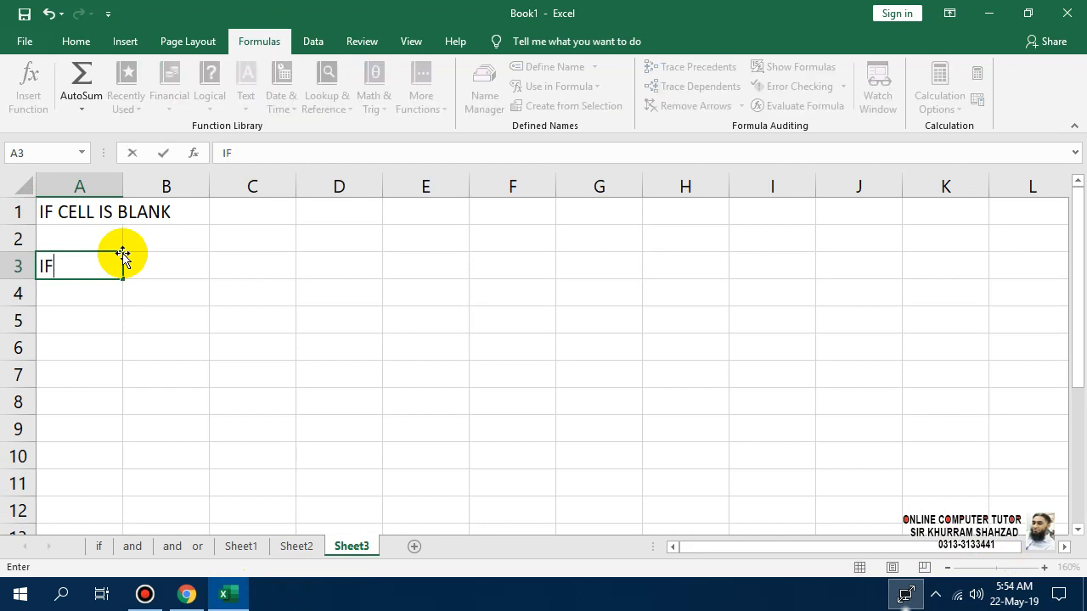
type(" BLANK")
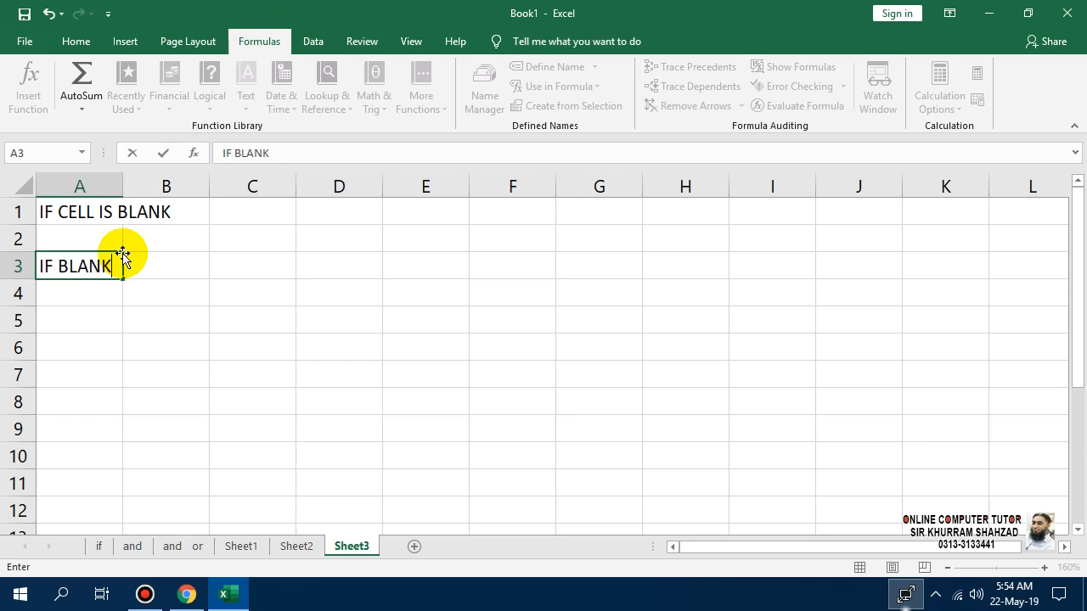
key("Return")
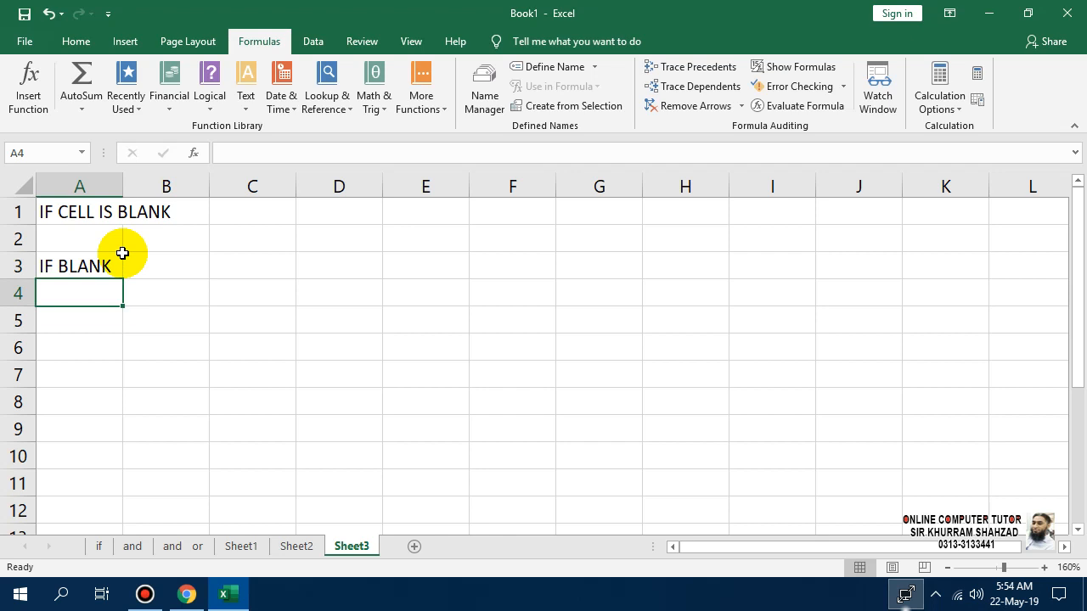
Step: Enter the column headers DATA in A5 and RESULT in B5
key("Return")
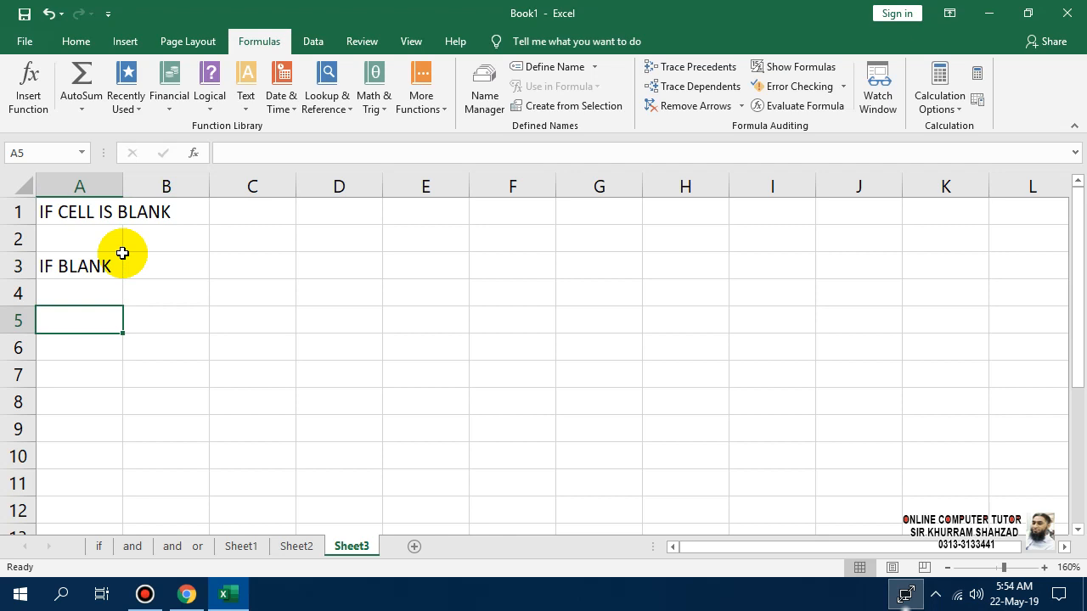
type("DTA")
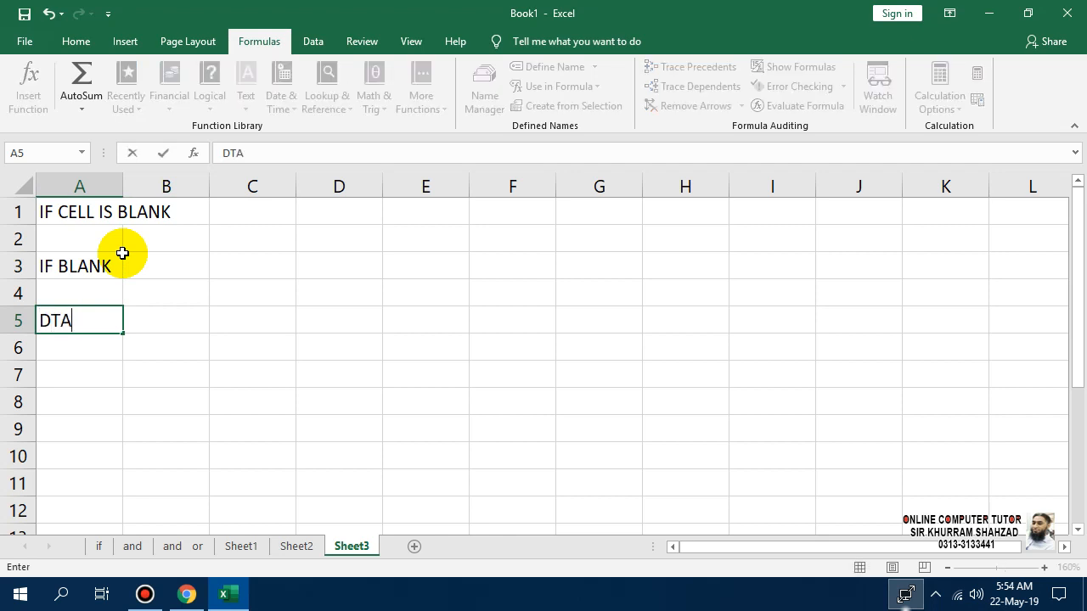
key("BackSpace")
key("BackSpace")
type("ATA")
key("Tab")
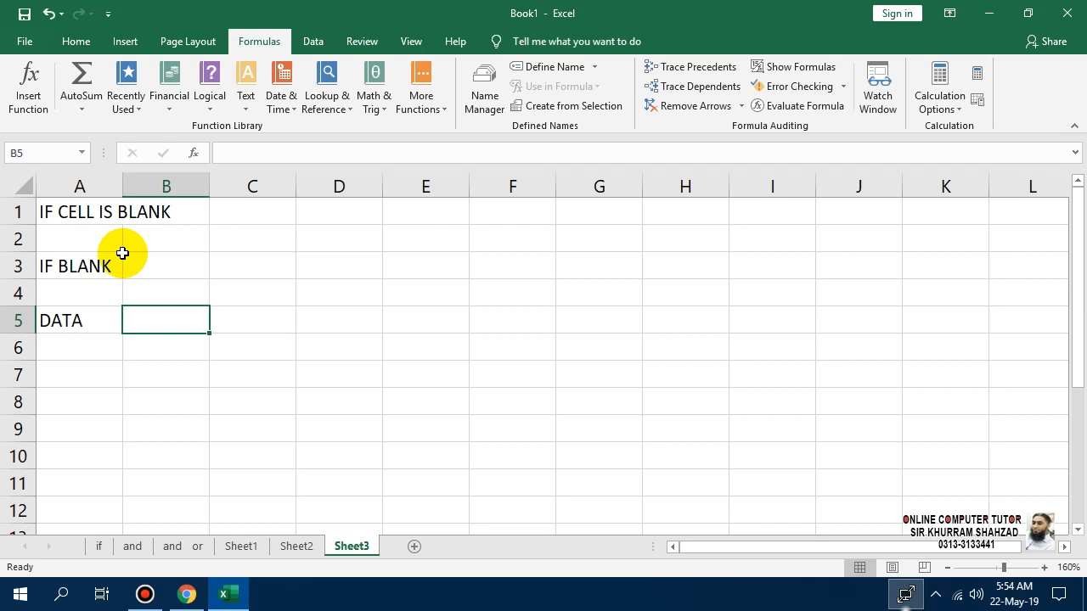
type("RESULT")
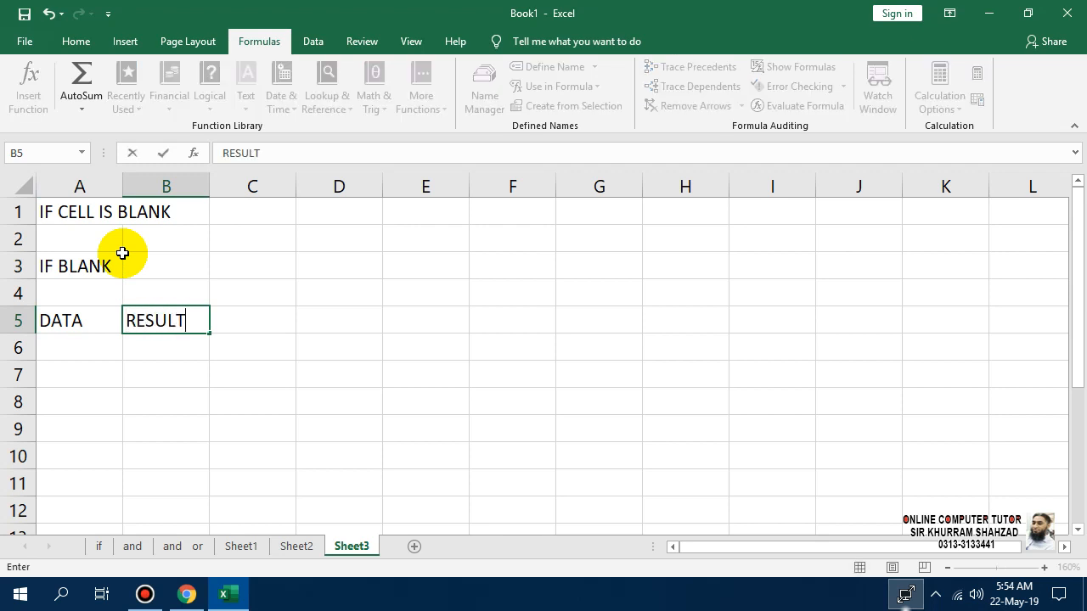
key("Return")
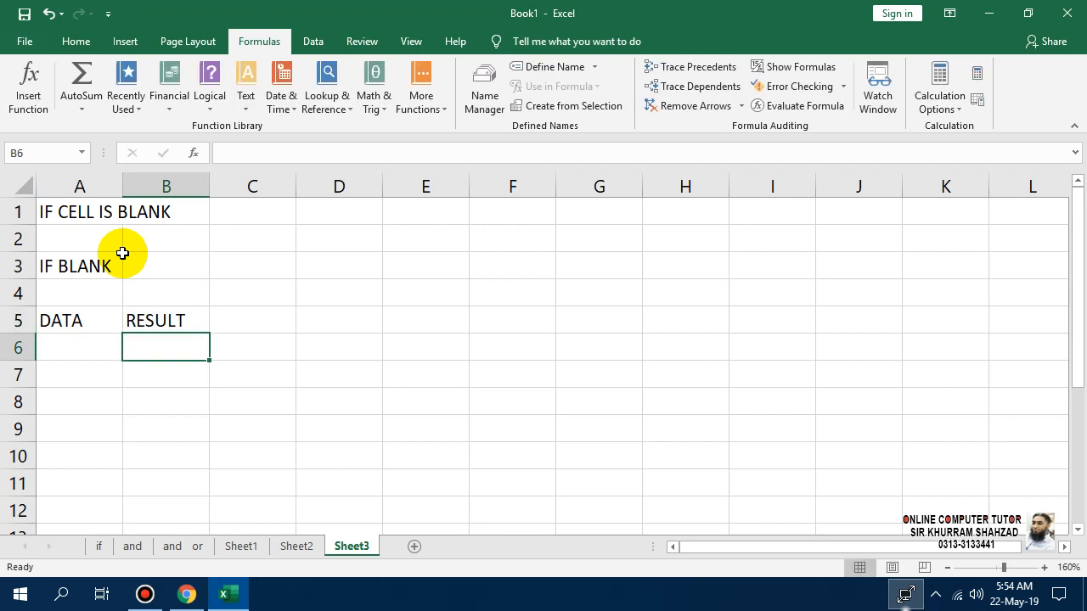
Step: Fill the DATA column with 50 in A6, ONLINE in A8, 60 in A9 and 90 in A12, leaving A7, A10 and A11 empty
left_click(85, 358)
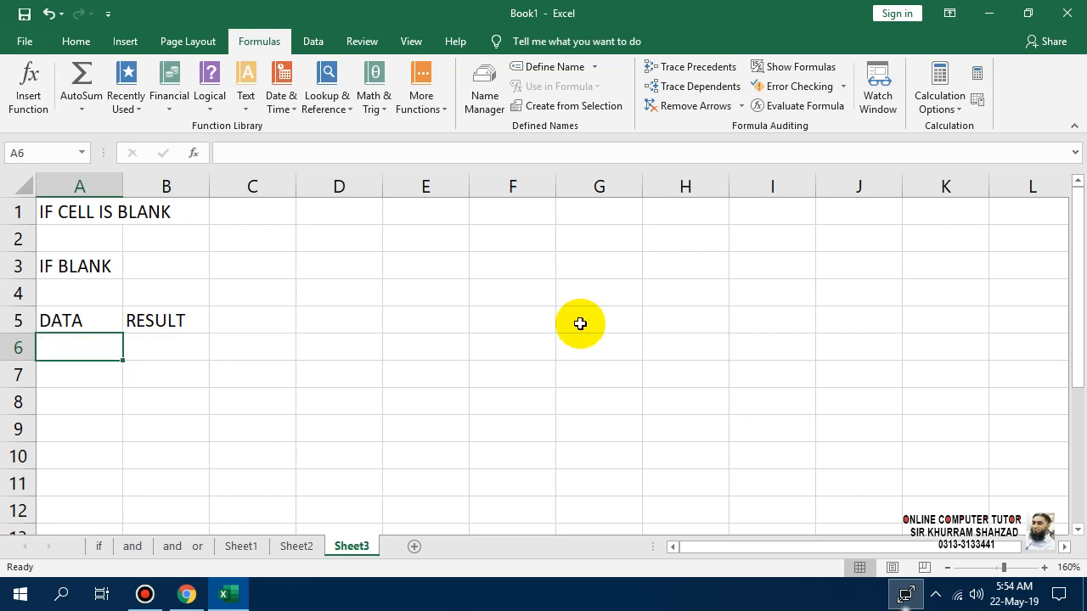
type("50")
key("Return")
key("Return")
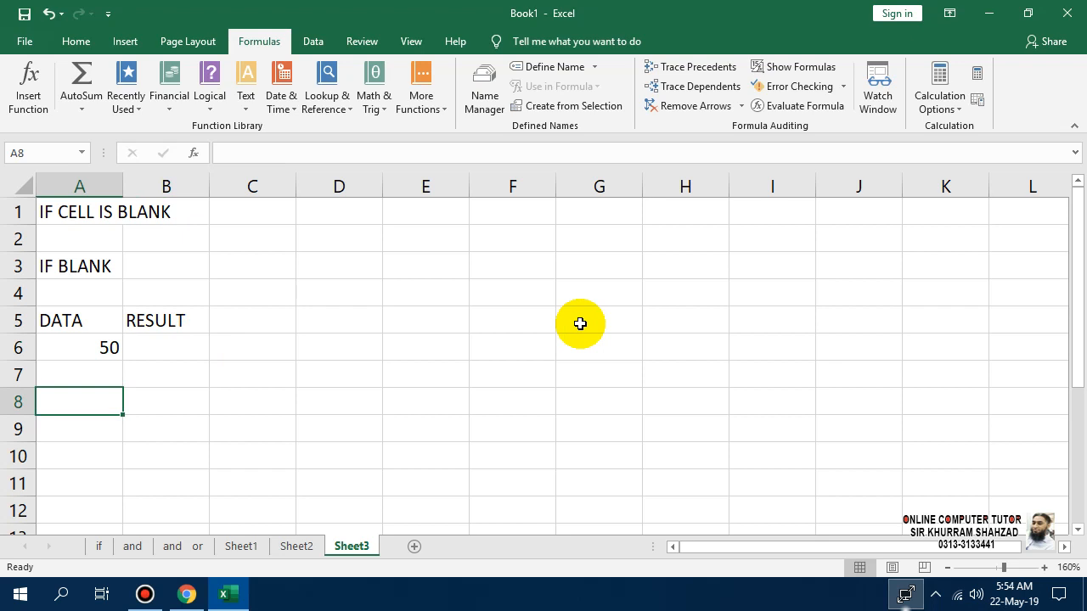
type("ONLINE")
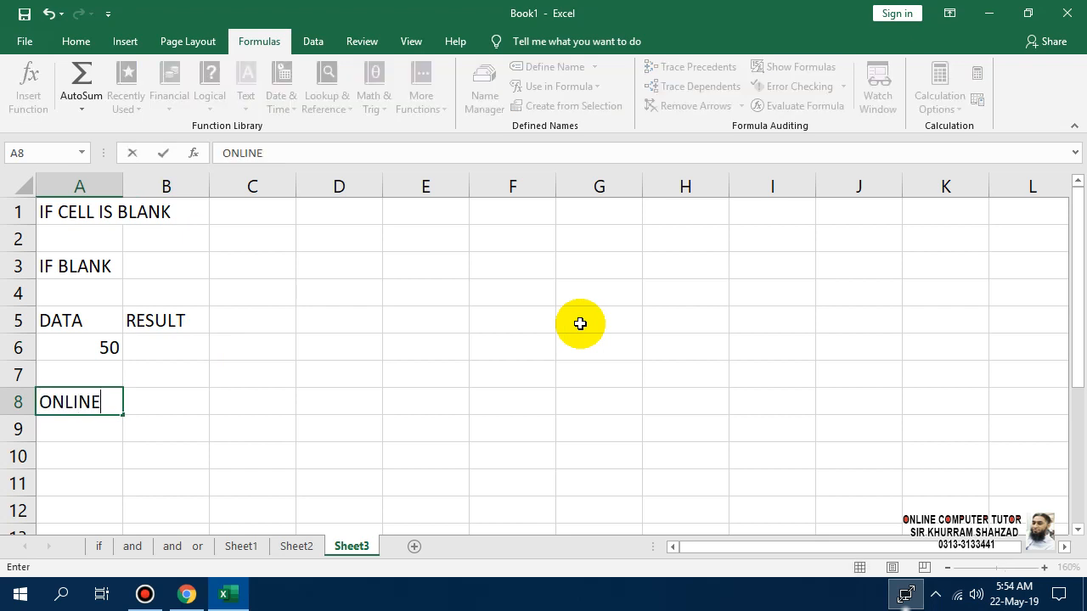
key("Return")
type("60")
key("Return")
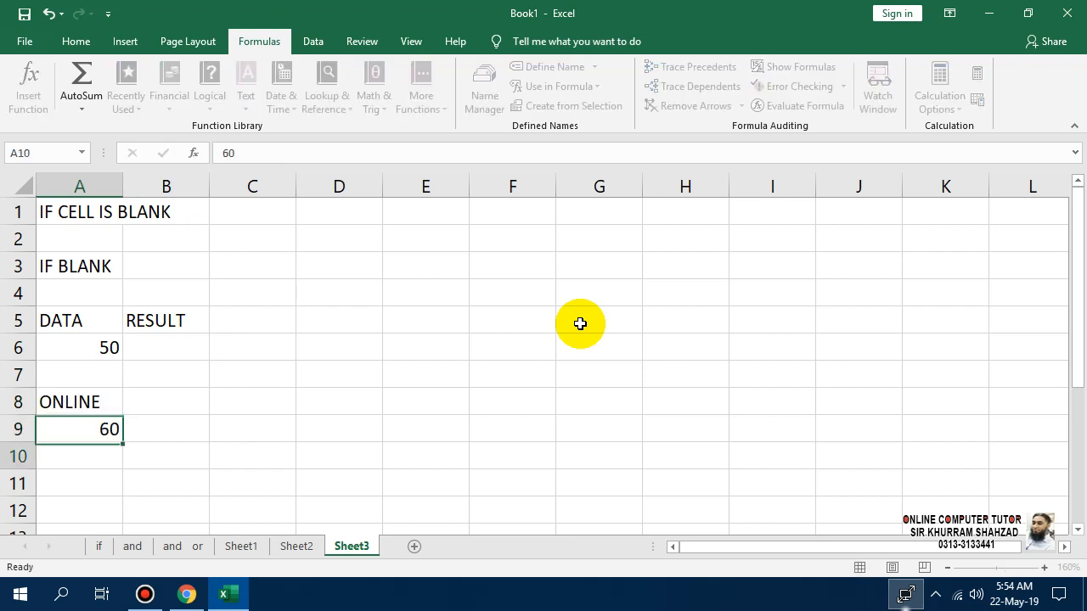
key("Return")
key("Return")
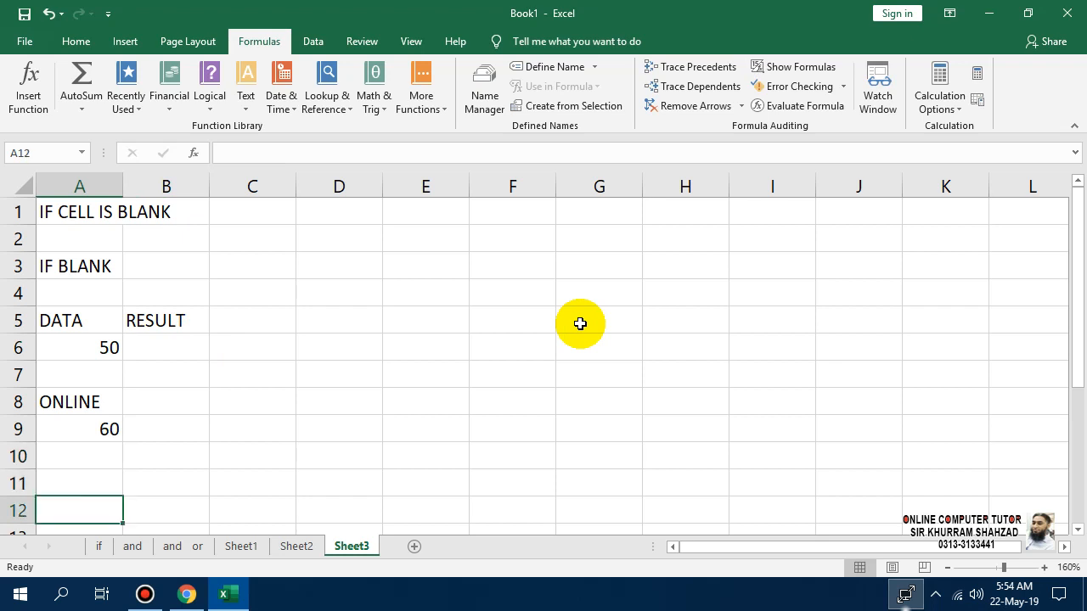
type("9")
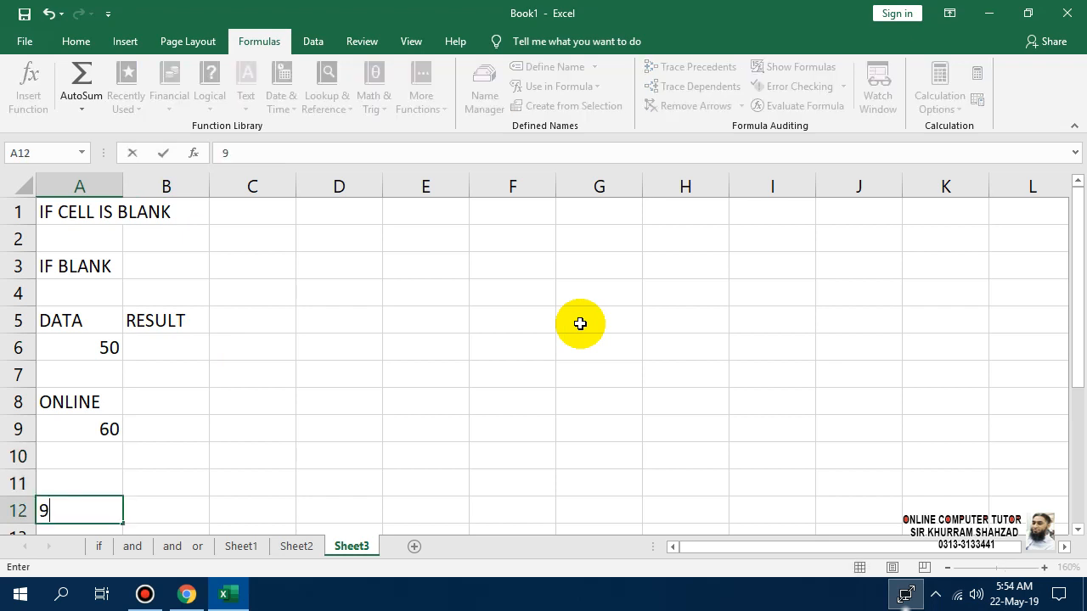
type("0")
key("Return")
Step: Center the contents of the table range A5:B12 both horizontally and vertically
key("Up")
key("Up")
key("Up")
key("Up")
key("Up")
key("Up")
key("Up")
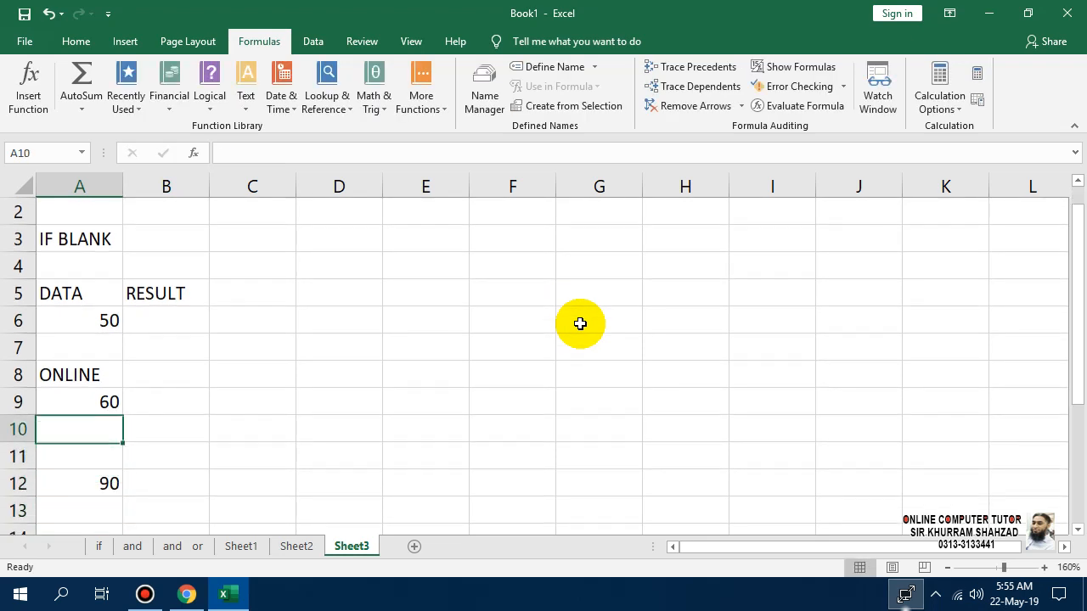
key("Up")
key("Right")
key("Left")
key("shift+Right")
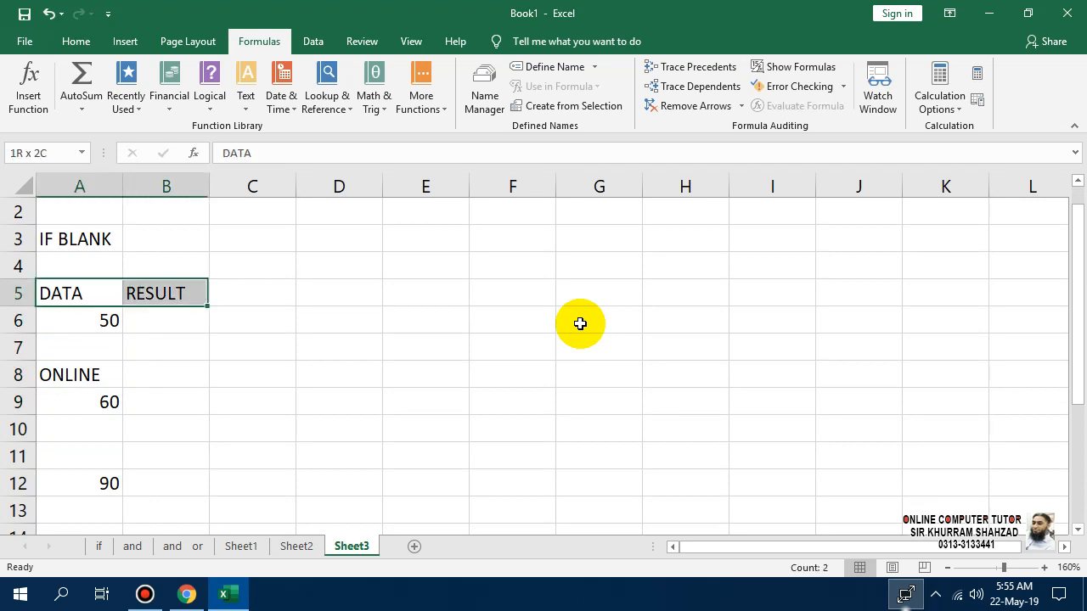
key("shift+Right")
key("shift+Left")
key("shift+Down")
key("shift+Down")
key("shift+Down")
key("shift+Down")
key("shift+Down")
key("shift+Down")
key("shift+Down")
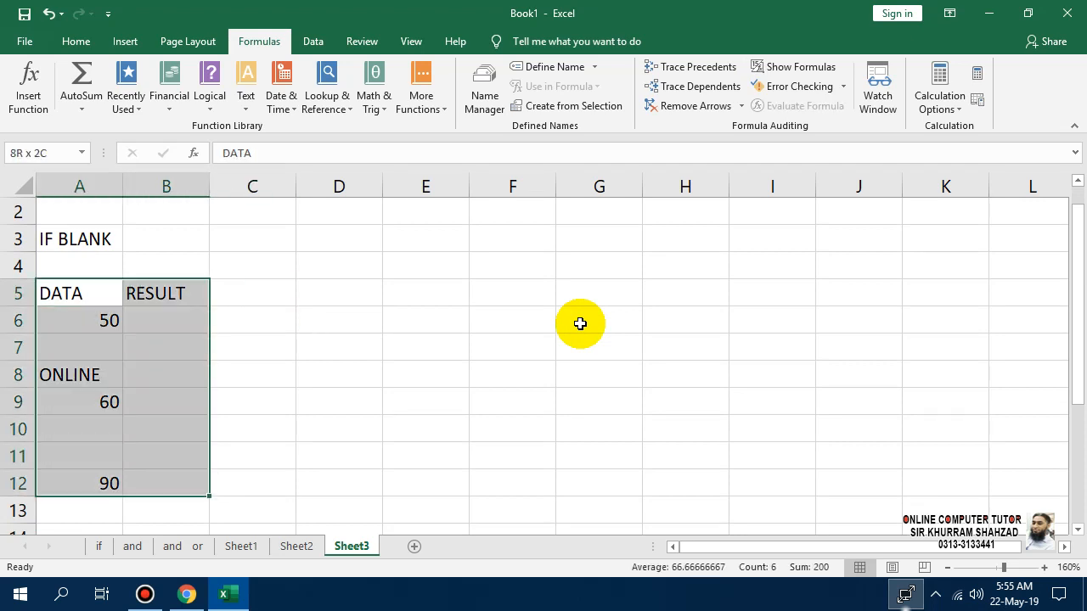
left_click(78, 42)
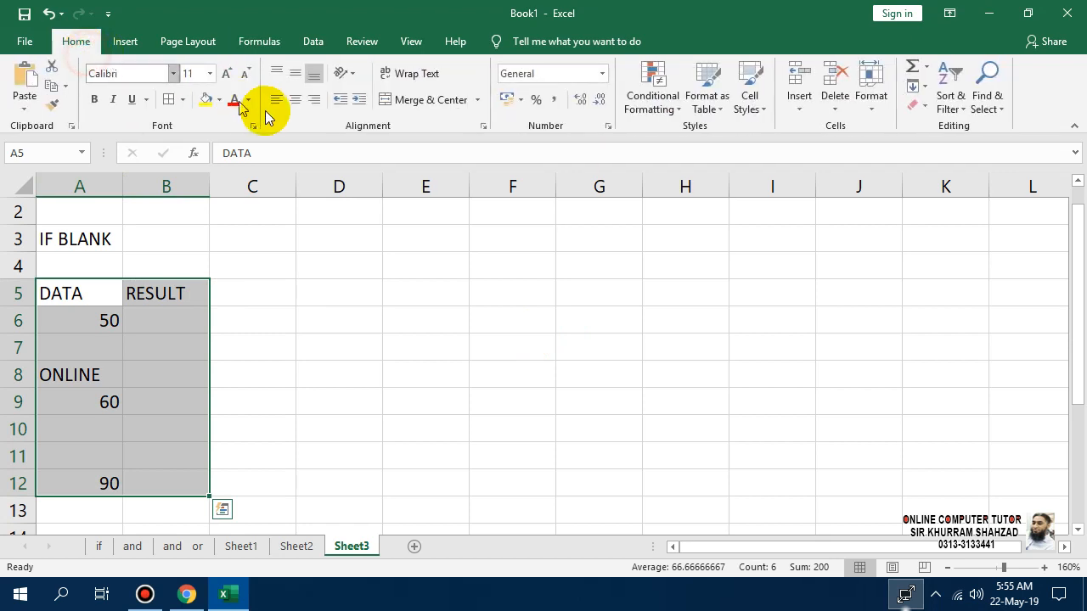
left_click(286, 101)
left_click(293, 98)
left_click(295, 75)
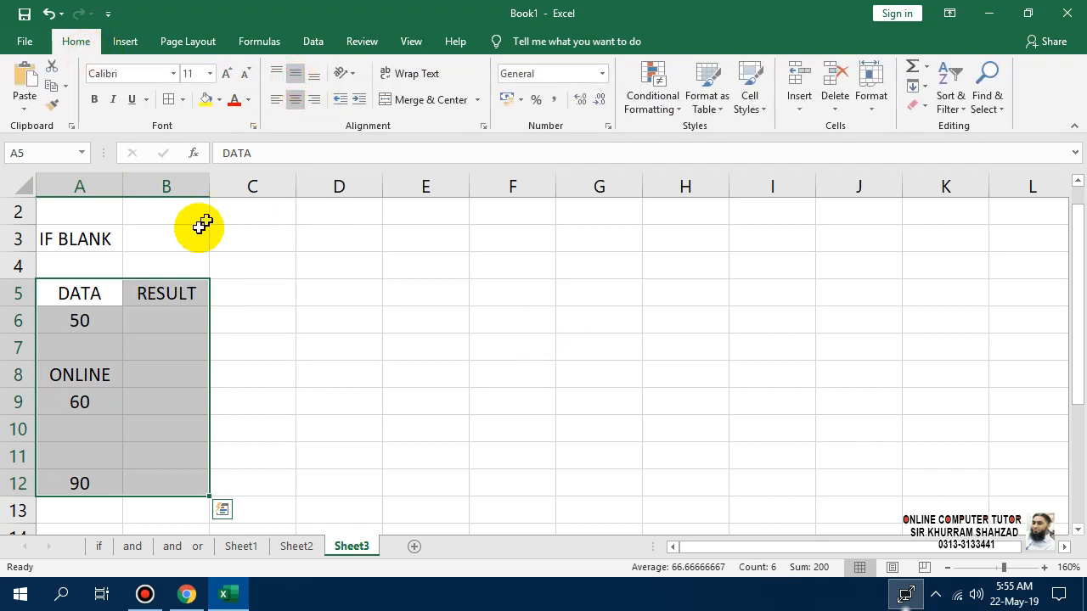
Step: Merge and center A3:B4 for the IF BLANK heading, with a yellow fill and red font
scroll(182, 260, "up", 1)
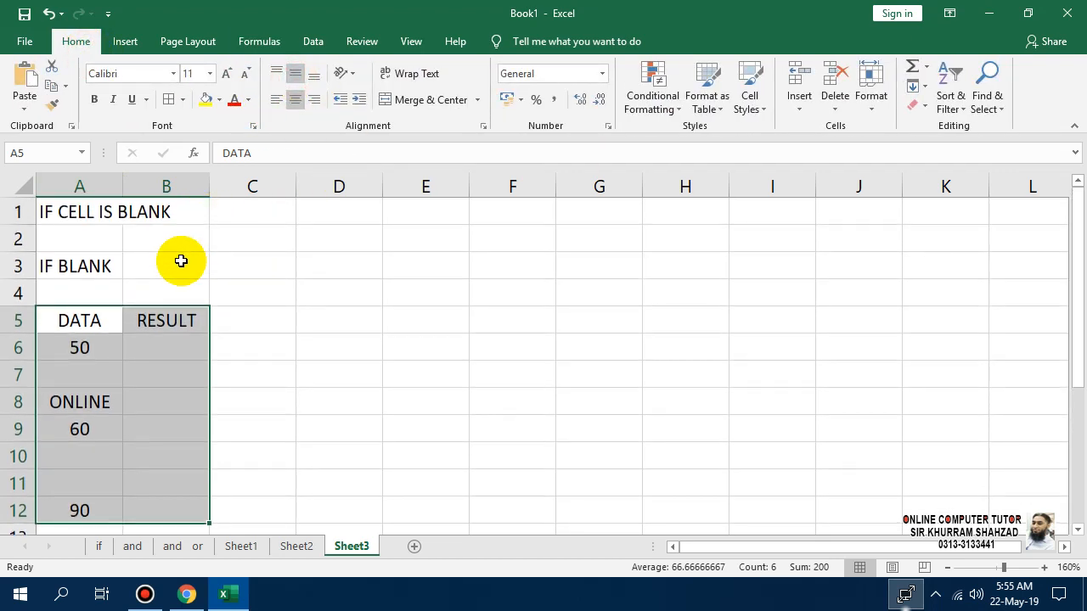
left_click_drag(179, 260, 80, 280)
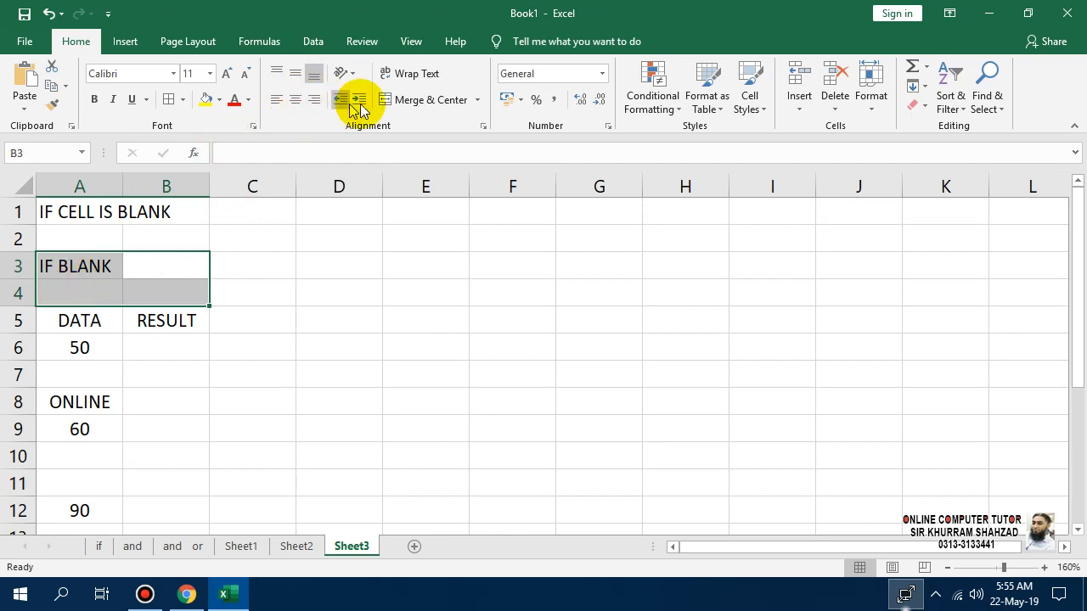
left_click(390, 99)
left_click(206, 99)
left_click(234, 99)
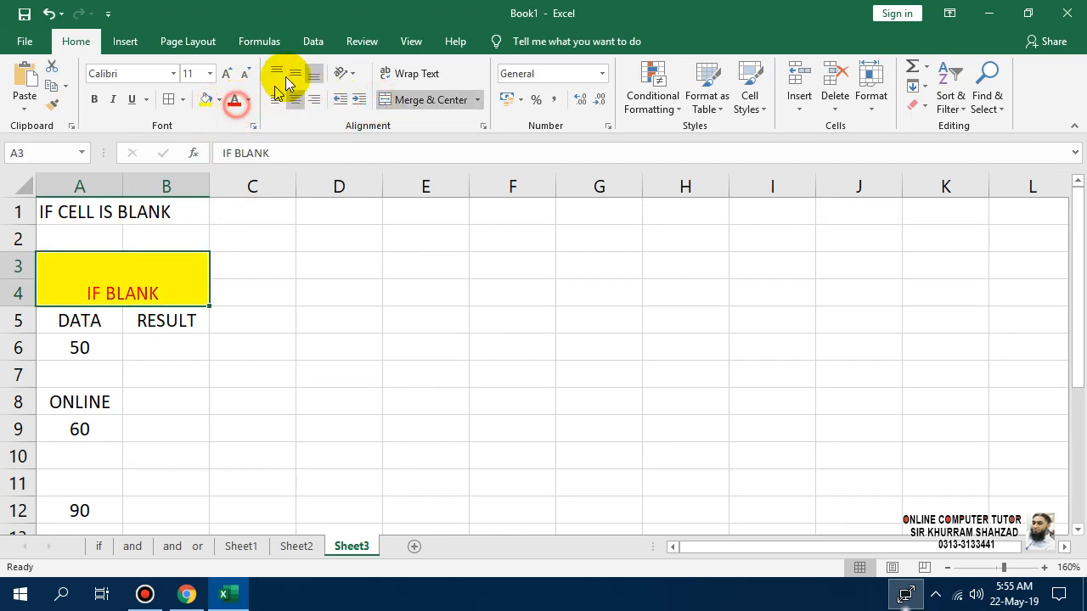
Step: Middle-align the merged IF BLANK heading, enlarge its font by four size increments and make it bold
left_click(294, 74)
left_click(226, 74)
left_click(226, 74)
left_click(226, 75)
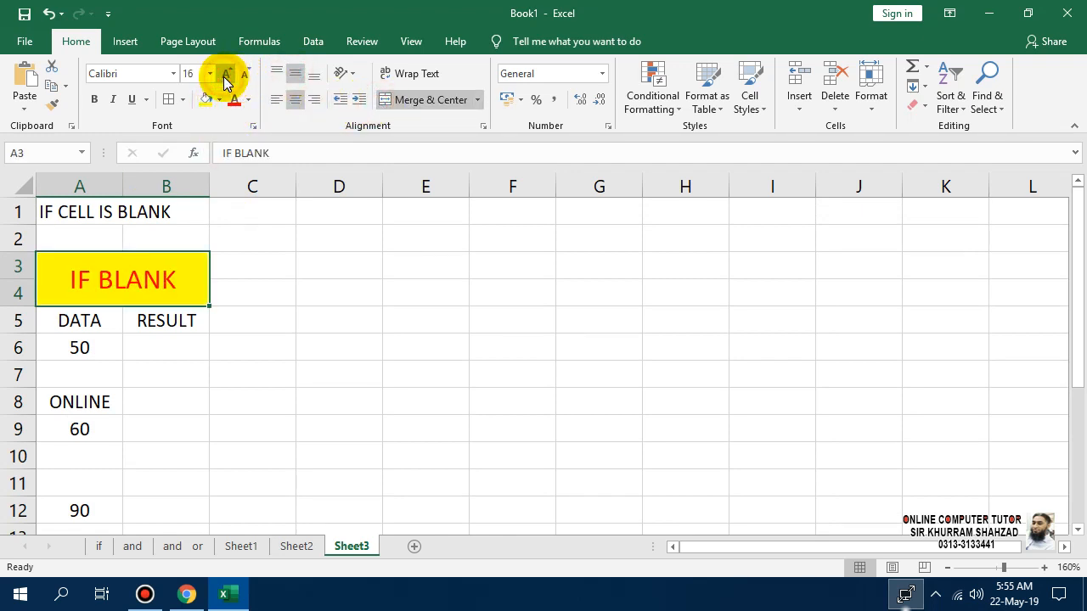
left_click(226, 75)
left_click(96, 99)
Step: Apply all borders to the table range A5:B12
left_click_drag(165, 321, 47, 511)
left_click(169, 99)
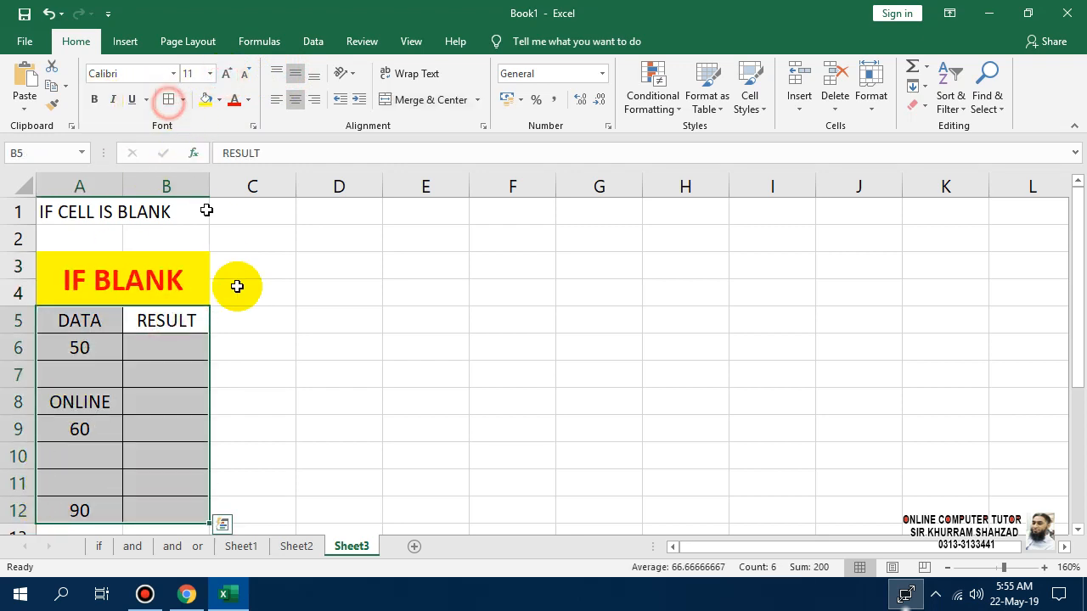
left_click(225, 390)
Step: Enter the formula =IF(A6="","YES","NO") in cell B6 to test whether A6 is blank
left_click(161, 355)
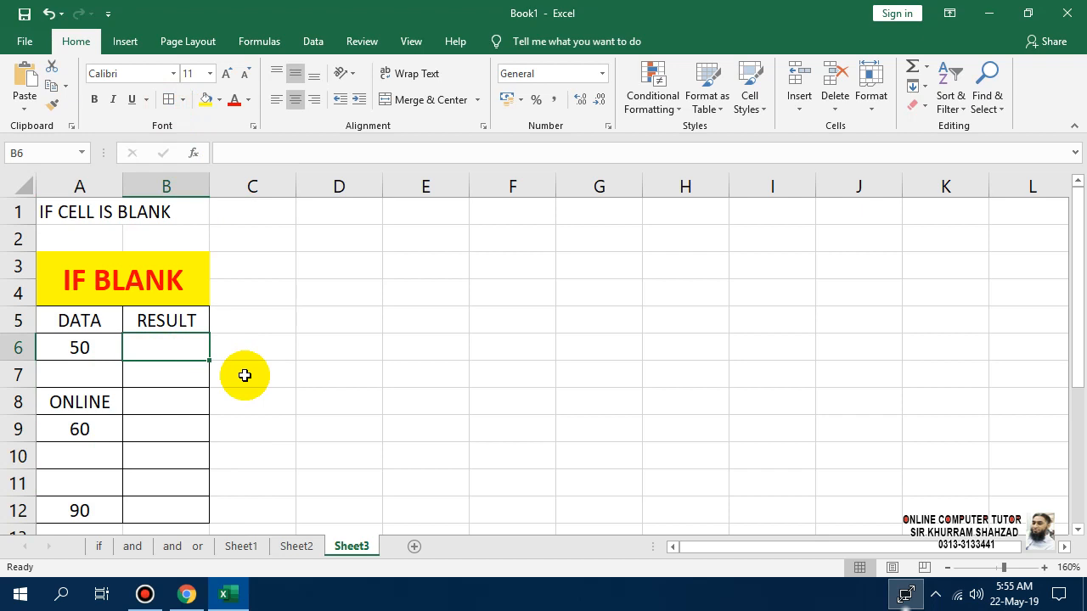
type("=IF")
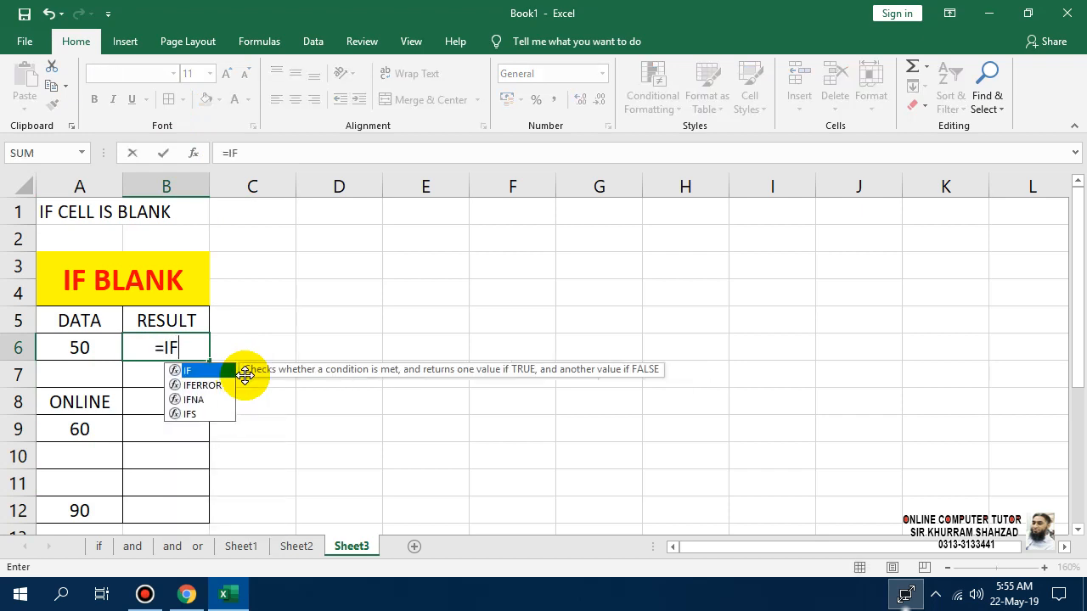
type("(")
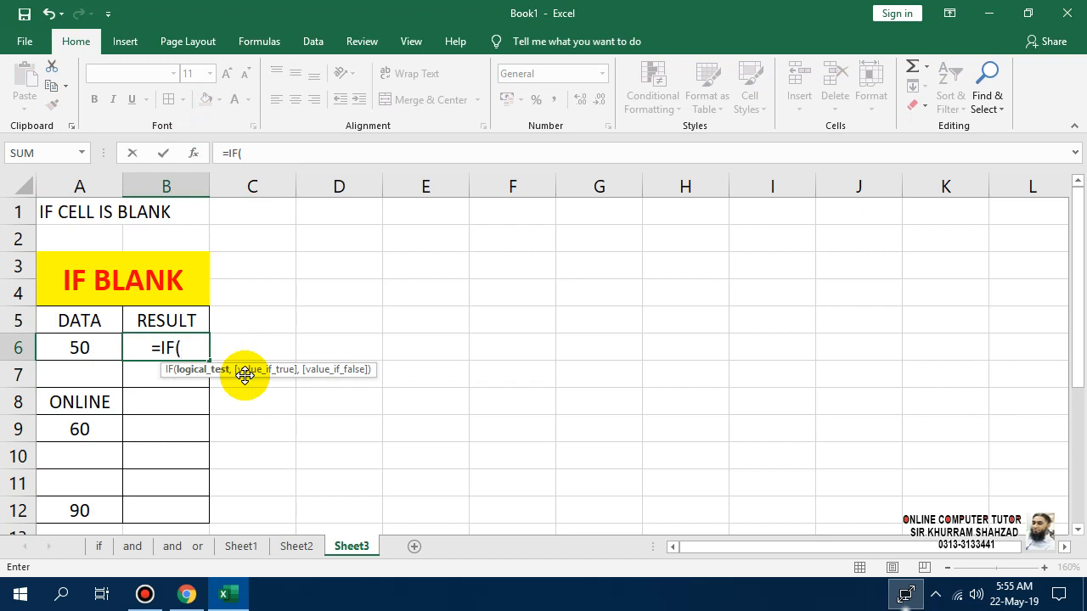
key("Left")
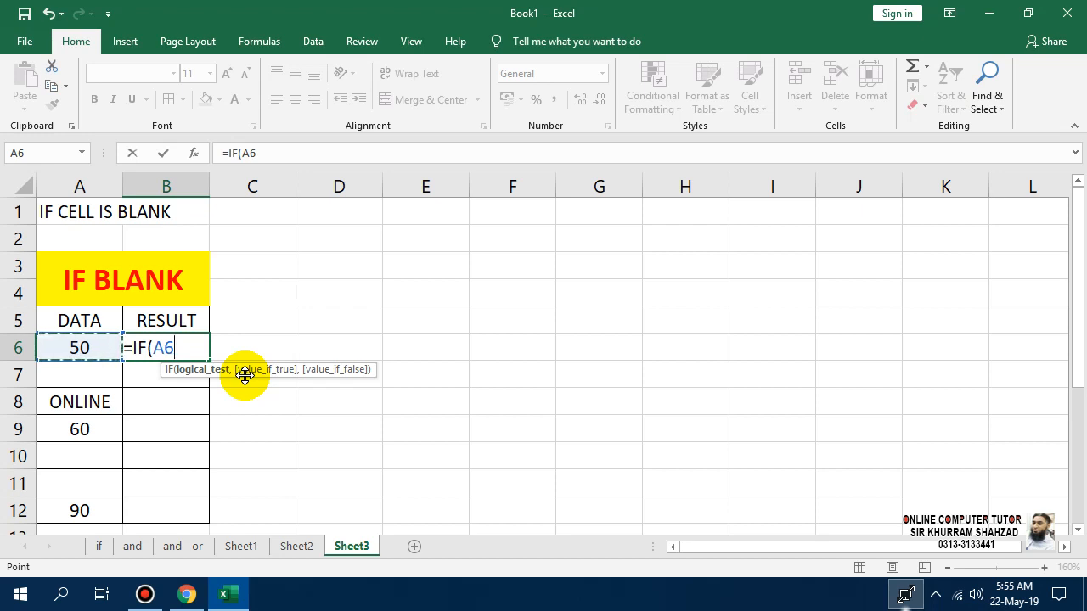
type("=")
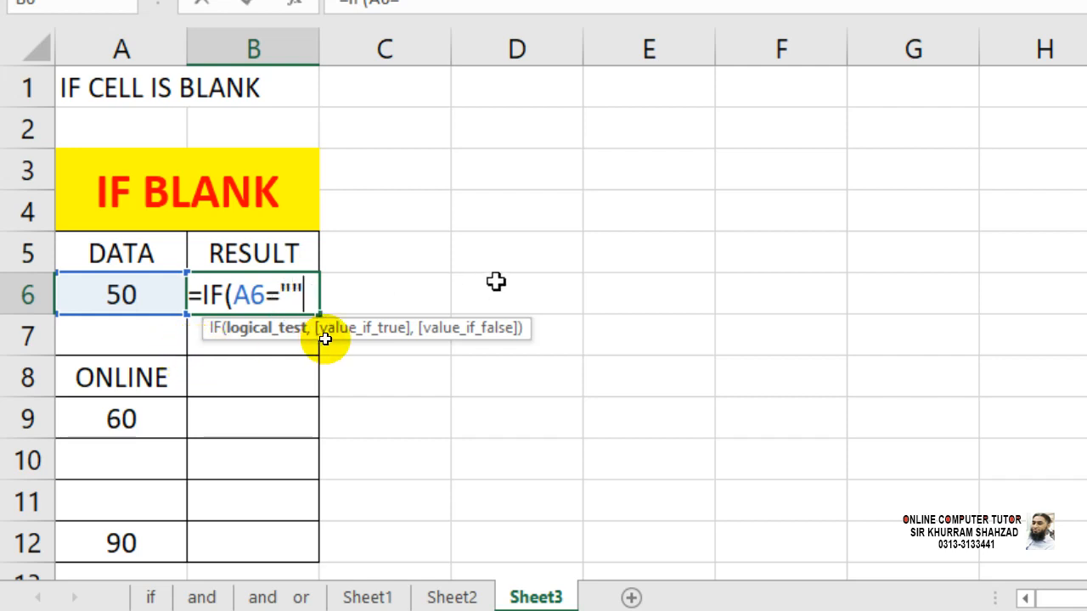
type(",")
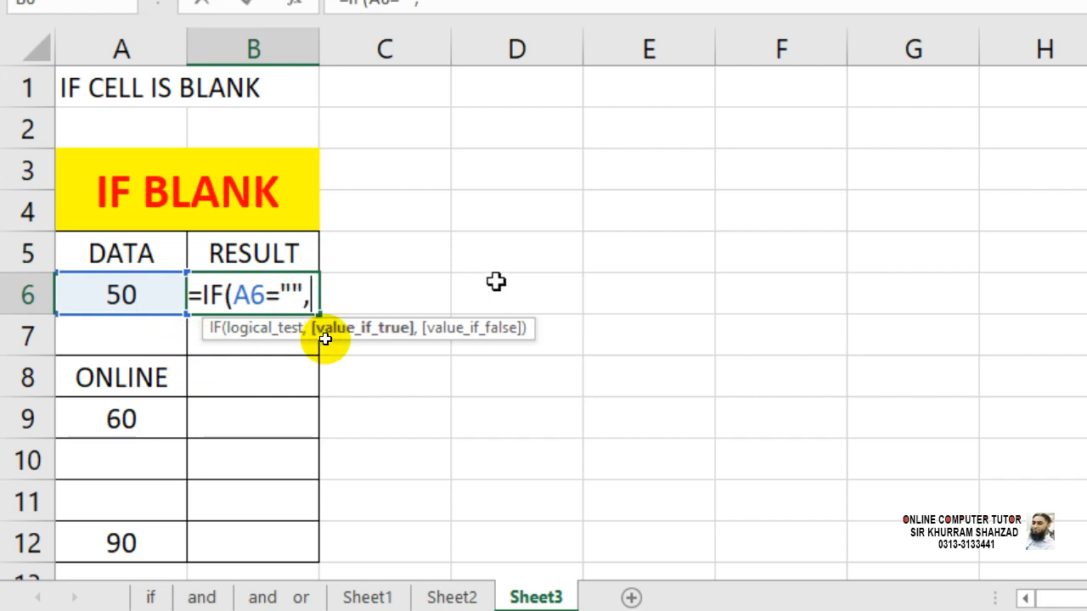
type("\"YES")
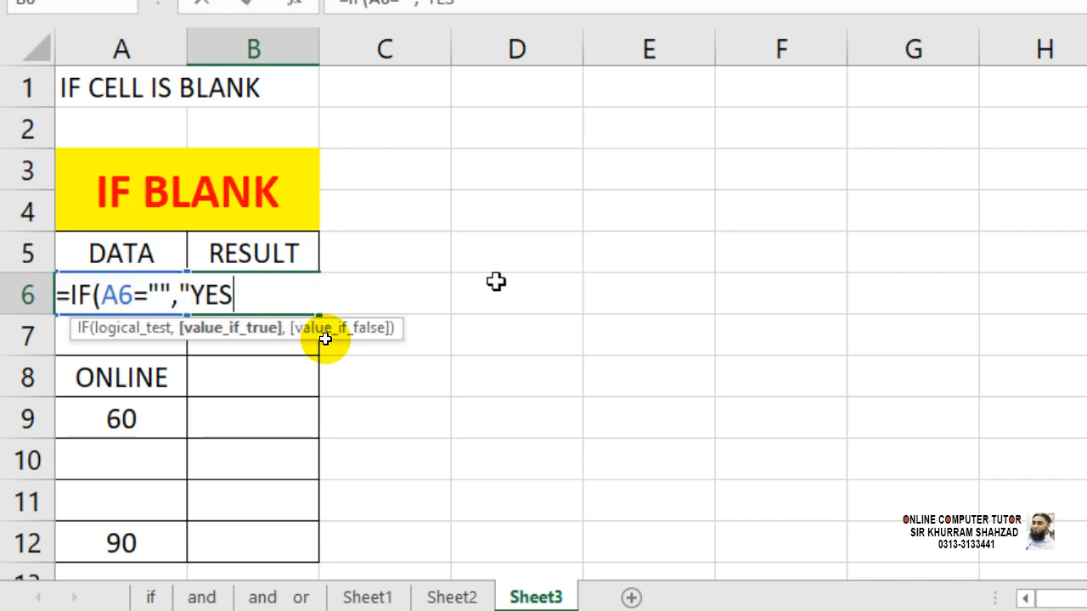
type("\",\"")
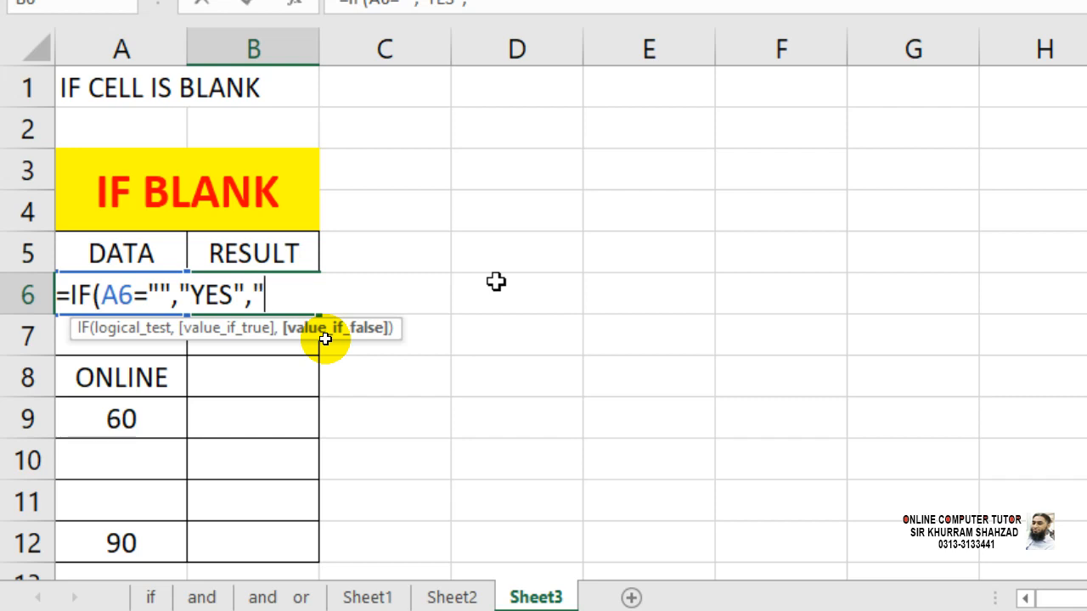
type("NO")
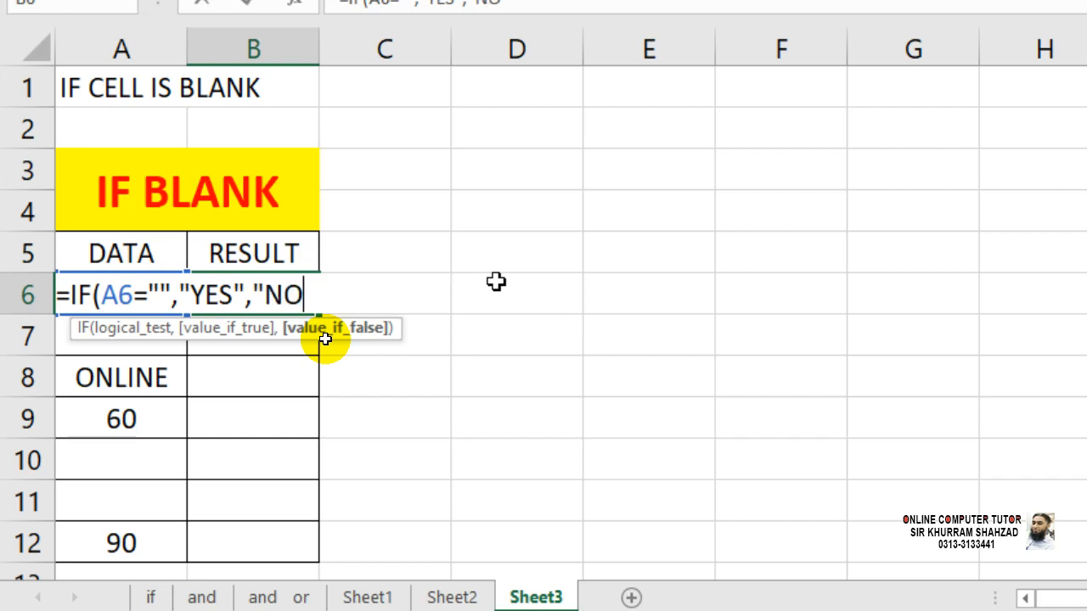
type("\")")
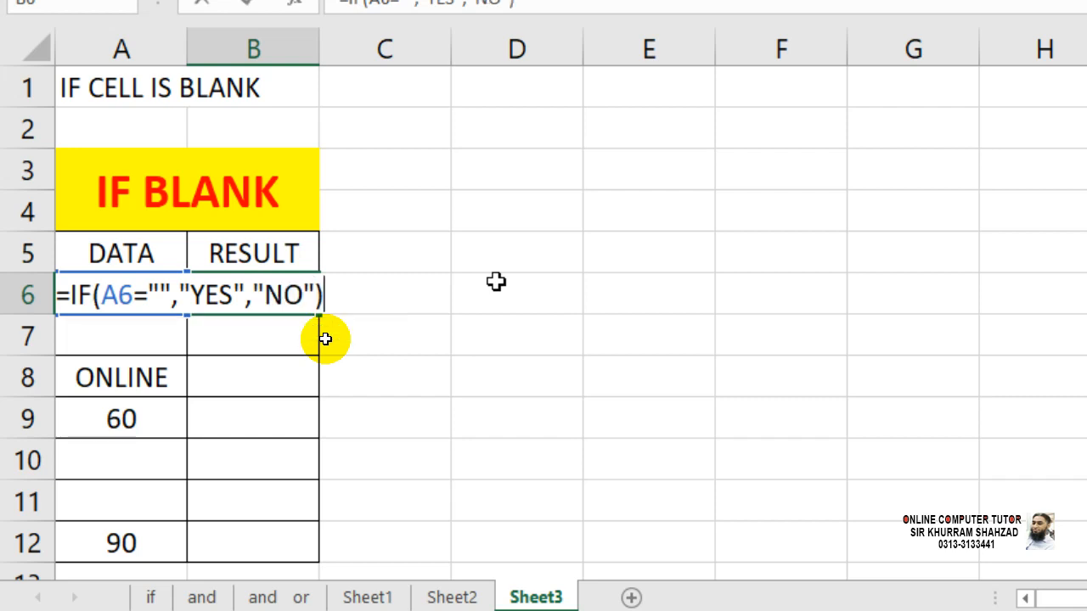
key("Return")
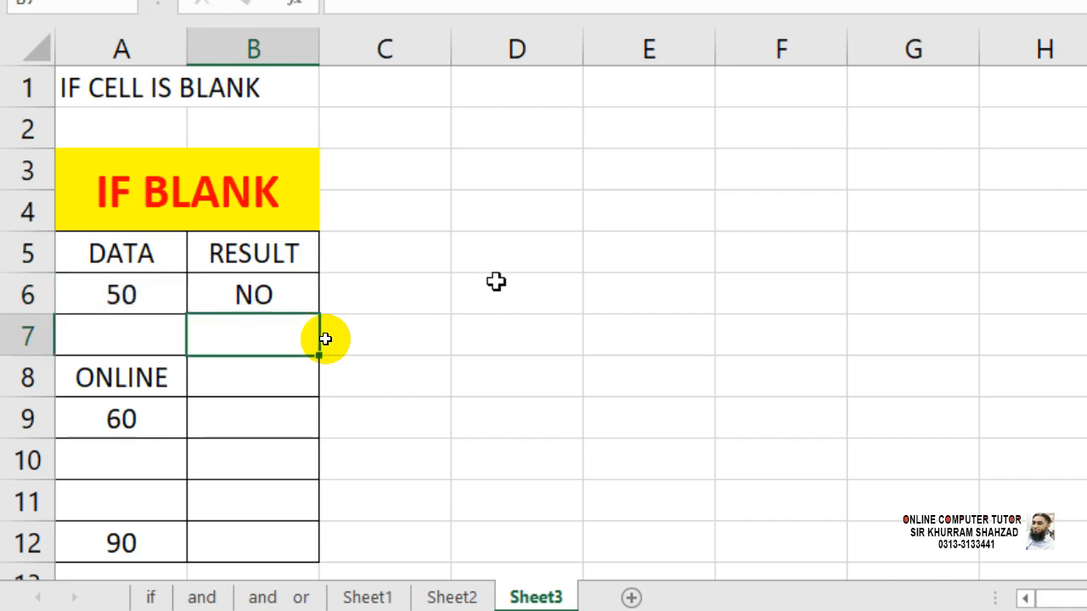
Step: Fill the RESULT formula from B6 down through B12
left_click(115, 299)
left_click(259, 310)
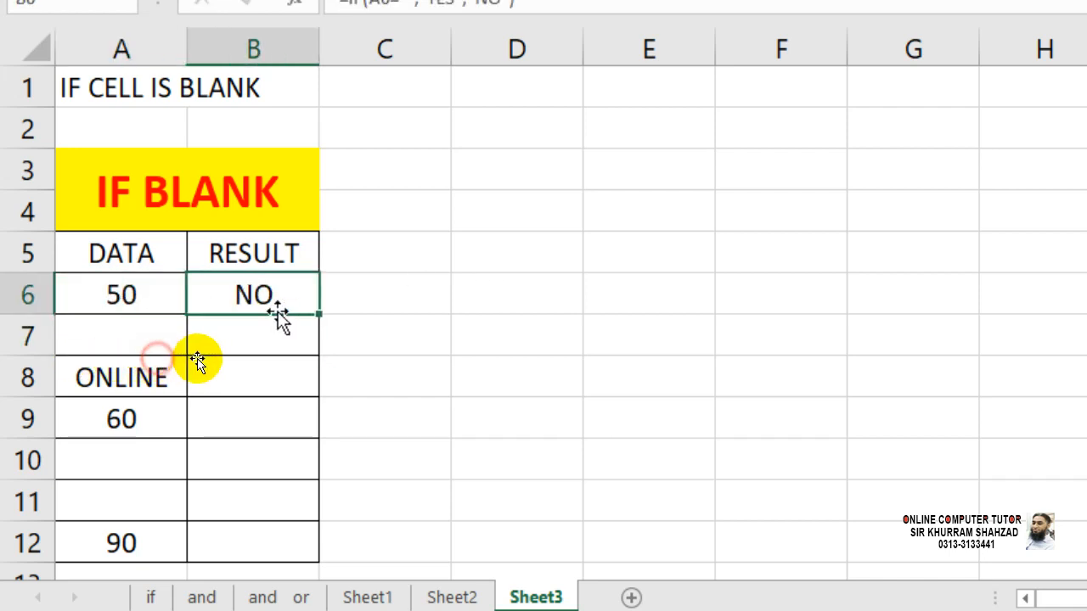
left_click_drag(323, 313, 287, 358)
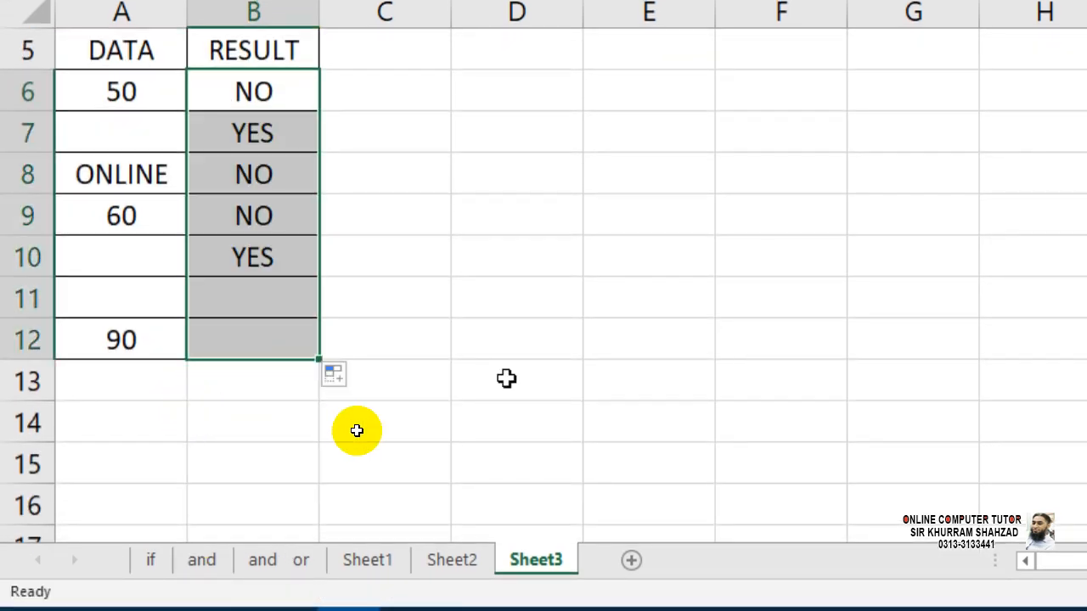
scroll(543, 382, "up", 1)
left_click(195, 182)
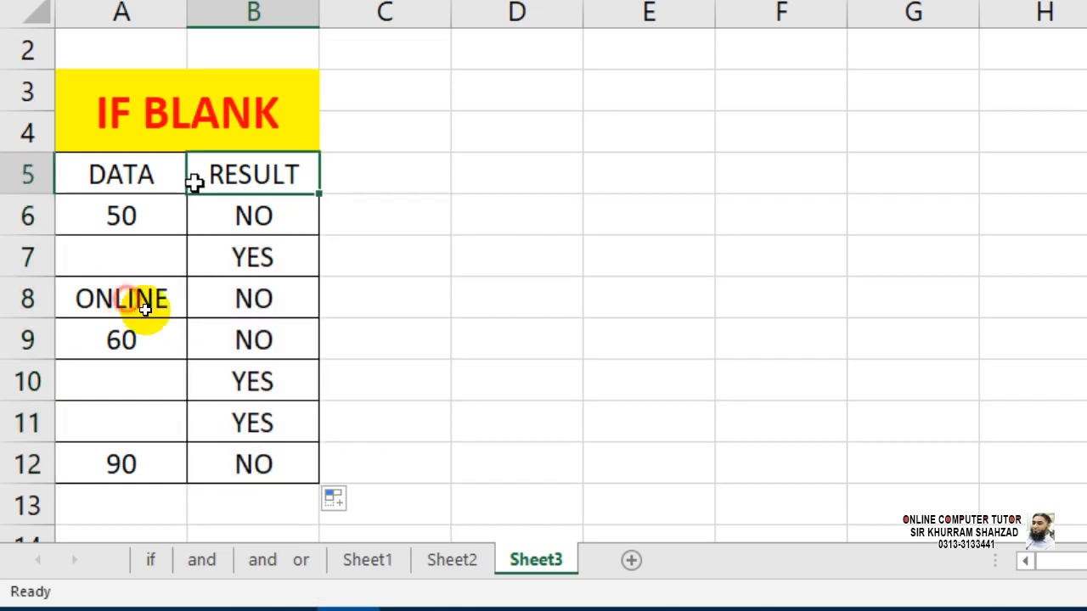
Step: Edit the IF formula in B6 so its value-if-true text is "BLANK"
left_click(248, 211)
double_click(248, 211)
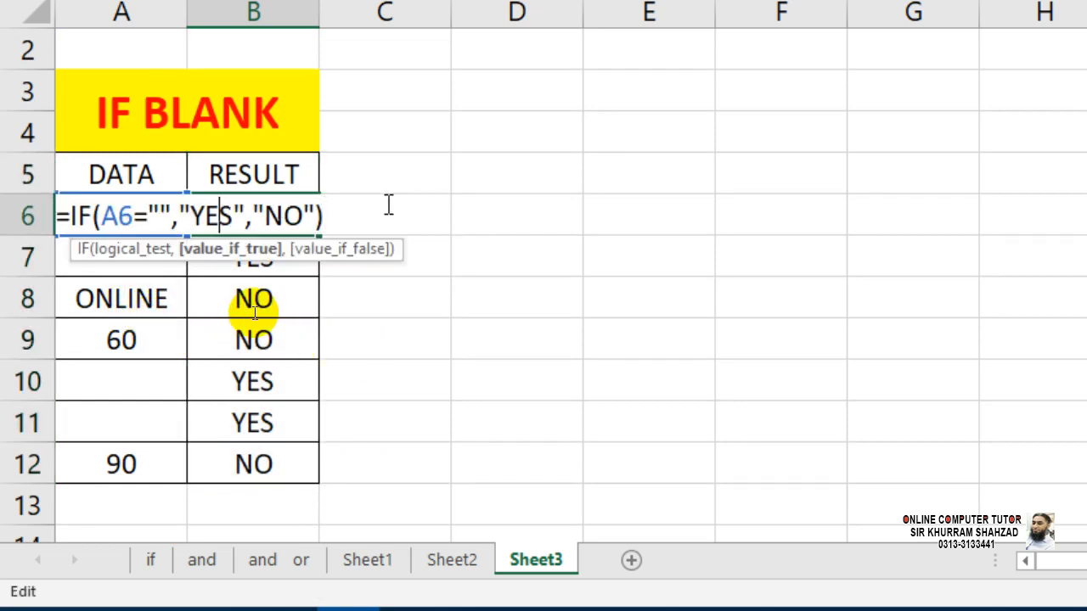
key("shift+Left")
key("shift+Left")
key("shift+Left")
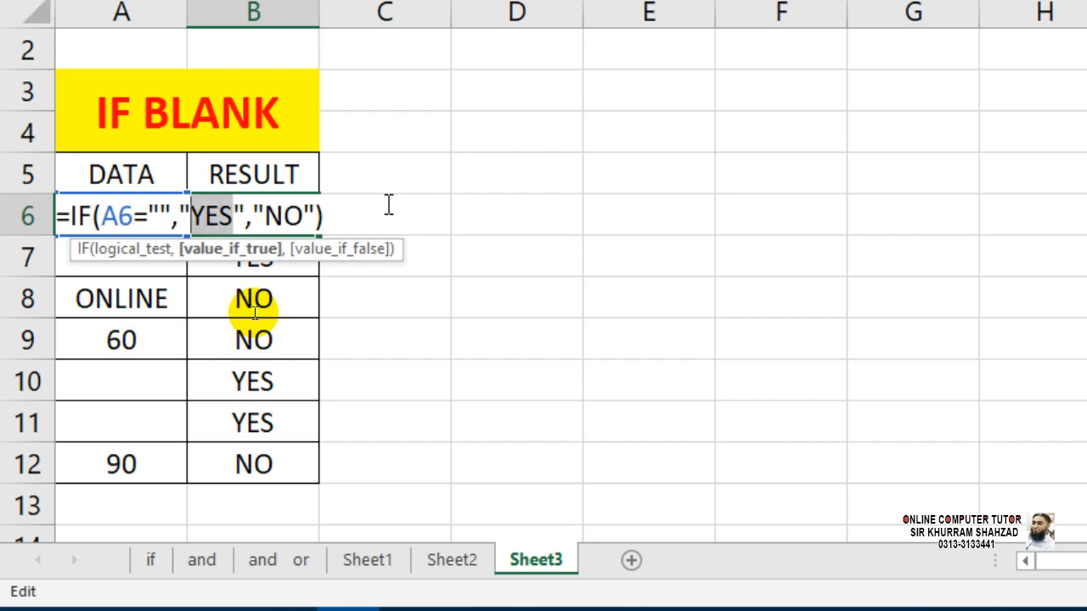
type("bLANK")
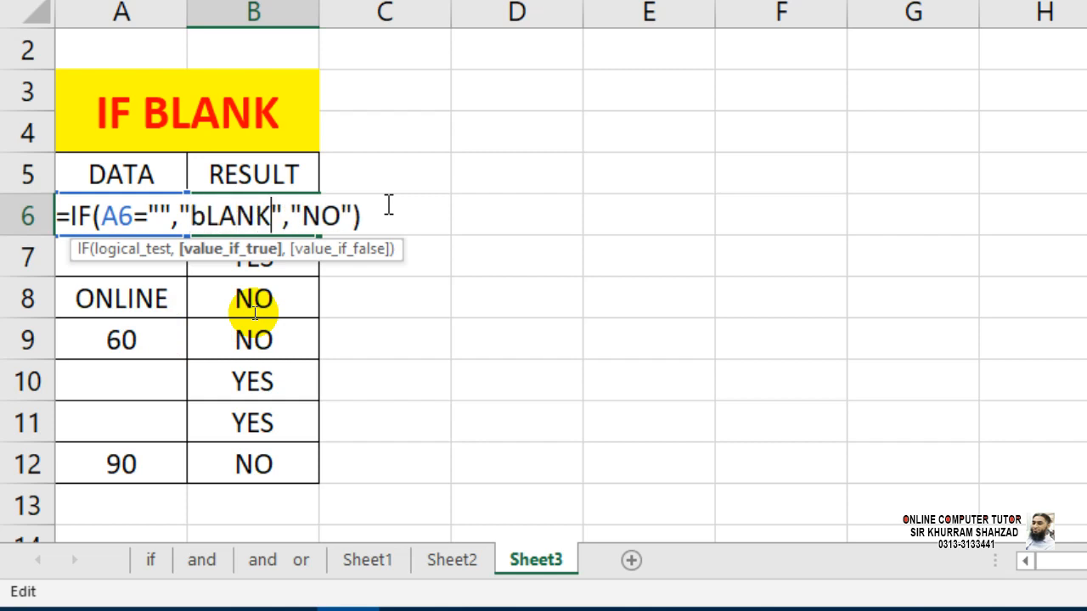
key("BackSpace")
key("BackSpace")
key("BackSpace")
key("BackSpace")
key("BackSpace")
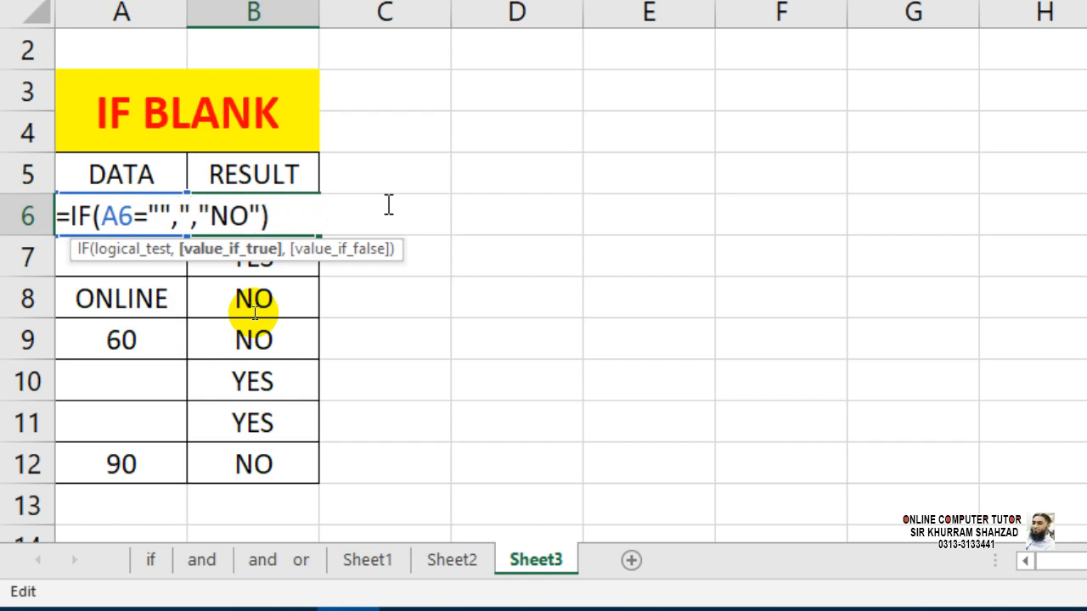
type("\"BLANK")
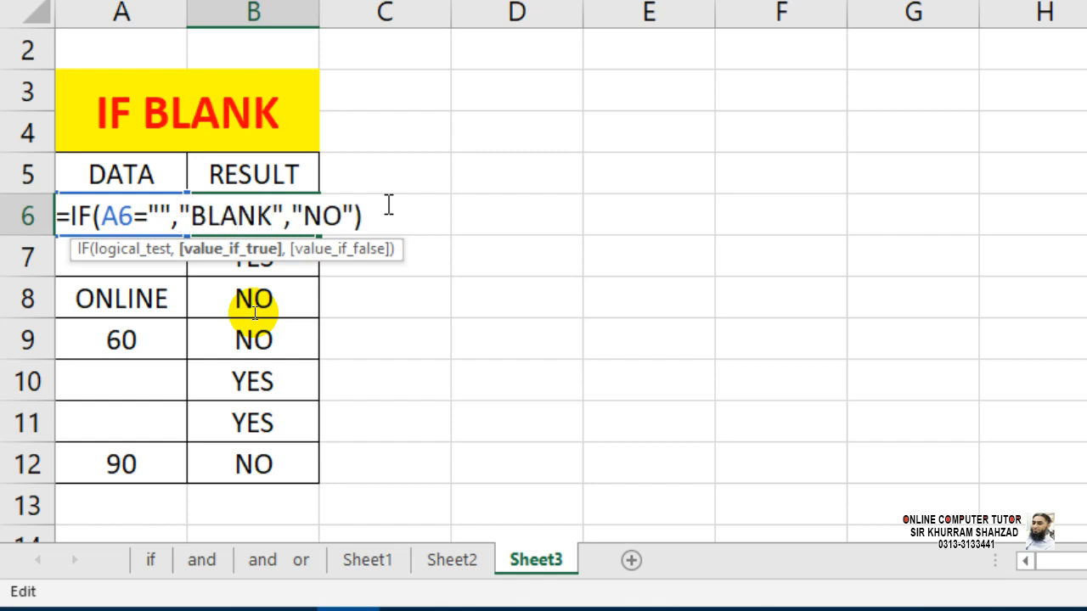
Step: Set the value-if-false text in B6's formula to "FILL" and fill the formula down through B12
key("Right")
key("Right")
key("Right")
key("shift+Right")
key("shift+Right")
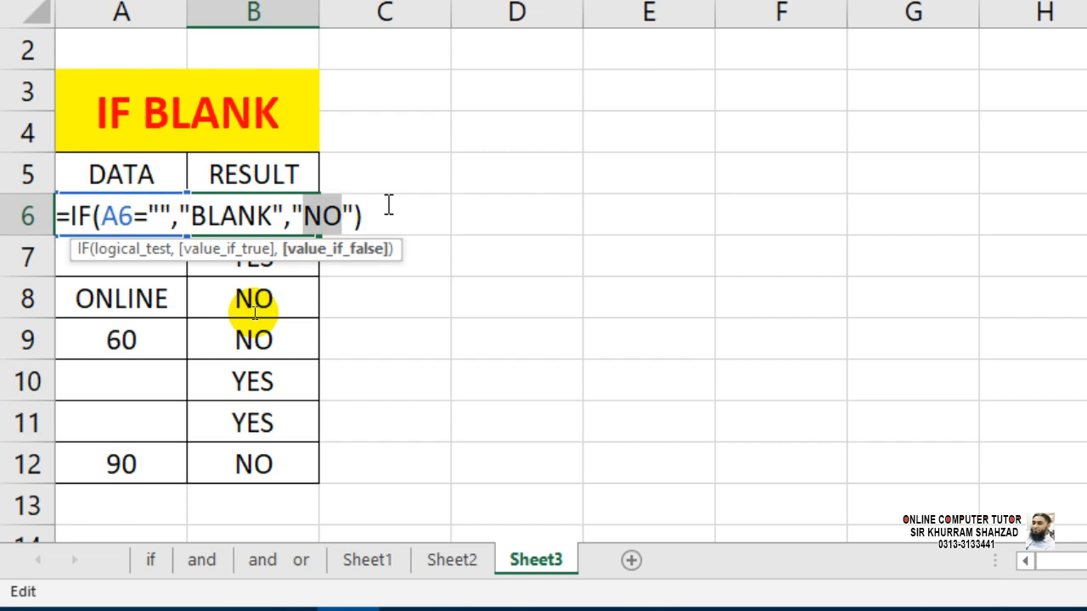
type("FILL")
key("Return")
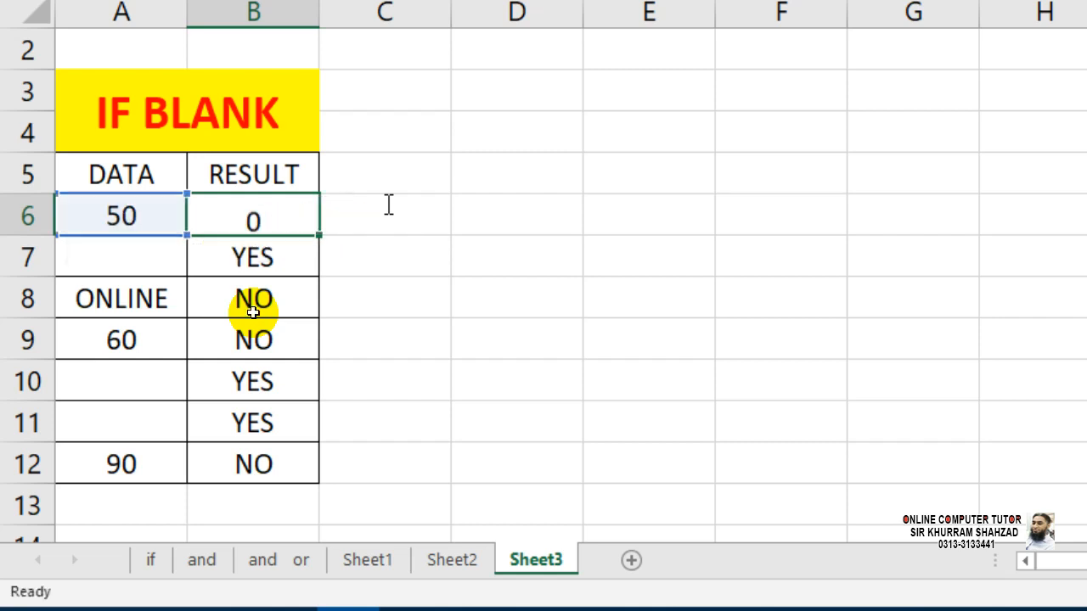
left_click(308, 220)
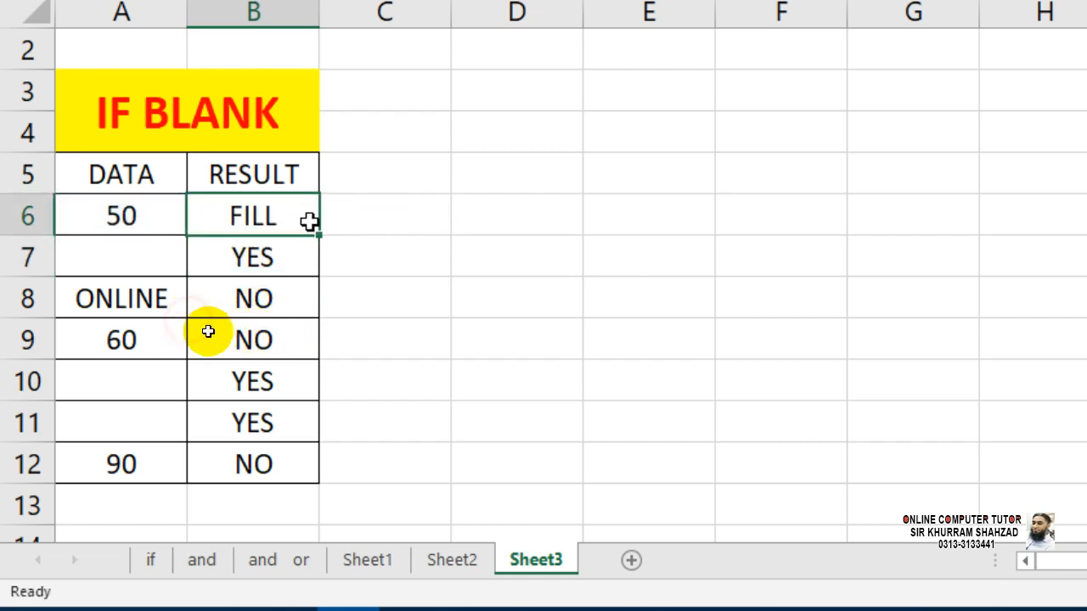
left_click_drag(320, 235, 293, 492)
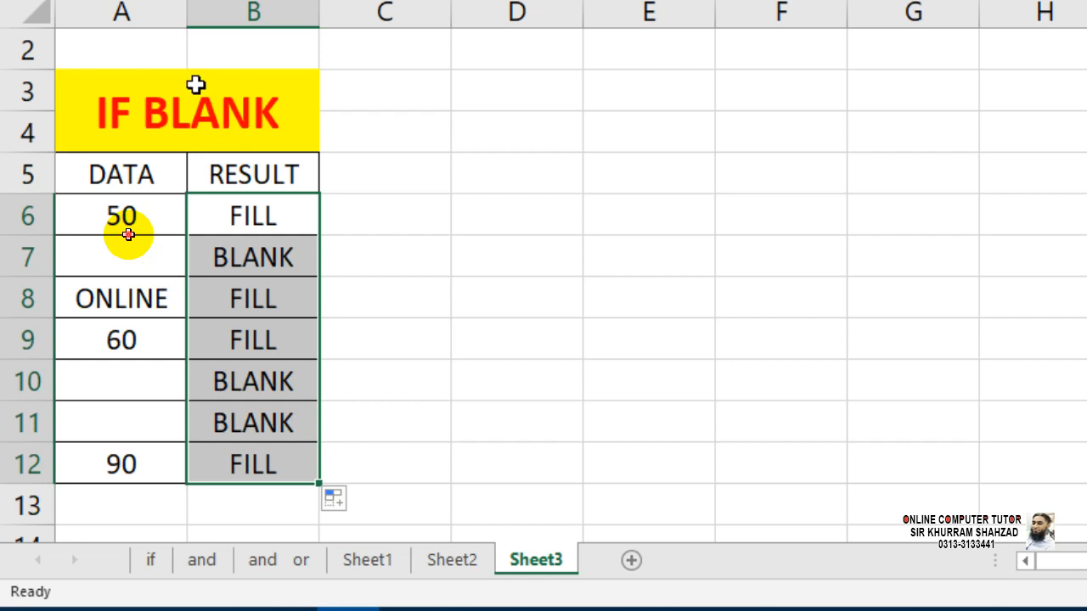
Step: Copy the whole table A3:B12 to D3 and narrow column C between the two tables
left_click_drag(226, 138, 189, 475)
key("ctrl+c")
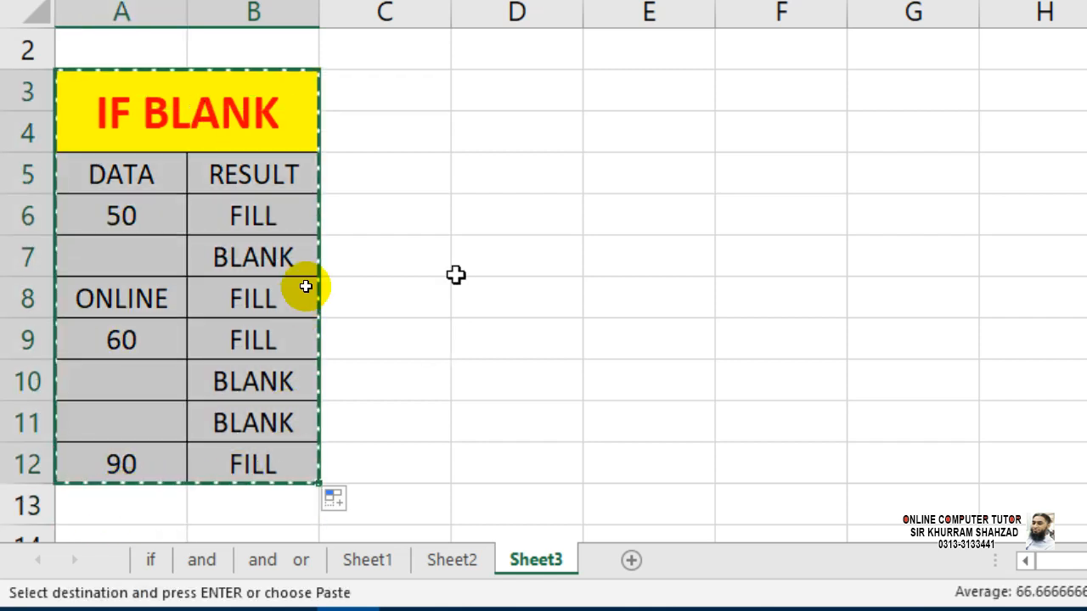
left_click(464, 90)
key("ctrl+v")
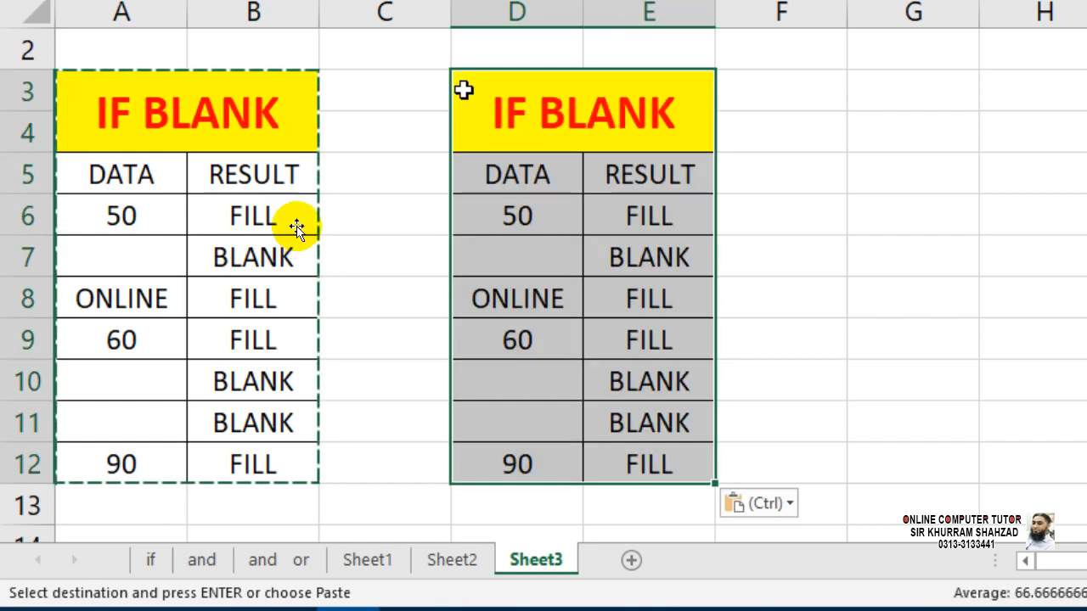
left_click_drag(451, 61, 356, 56)
key("Escape")
Step: Change the heading of the copied table in D3 to ISBLANK
left_click(430, 153)
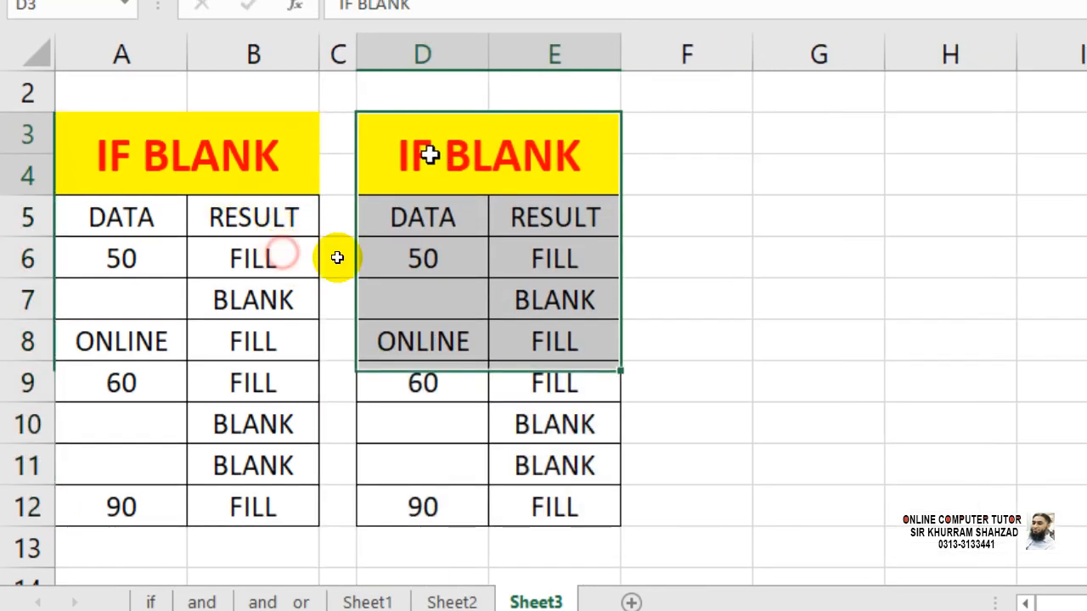
key("F2")
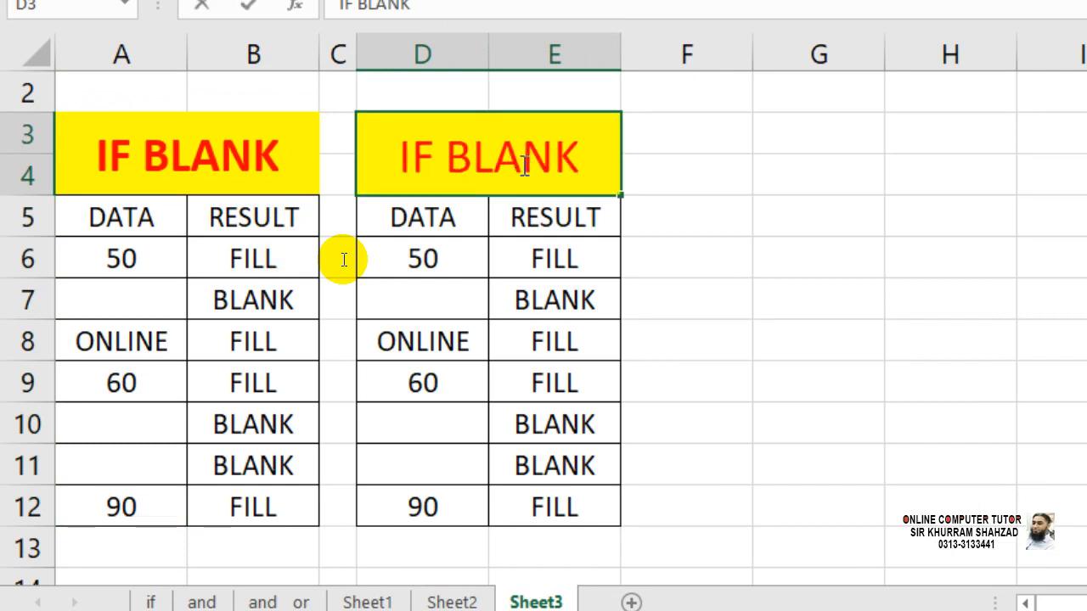
key("Left")
key("Left")
key("Left")
key("Left")
key("Left")
key("Left")
key("Delete")
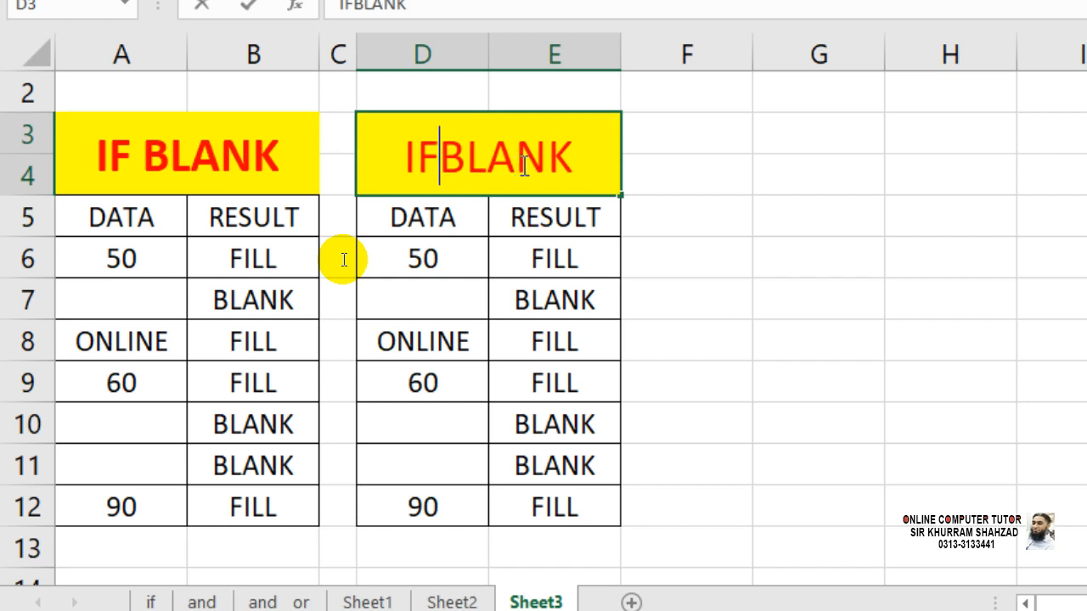
key("BackSpace")
type("S")
key("Return")
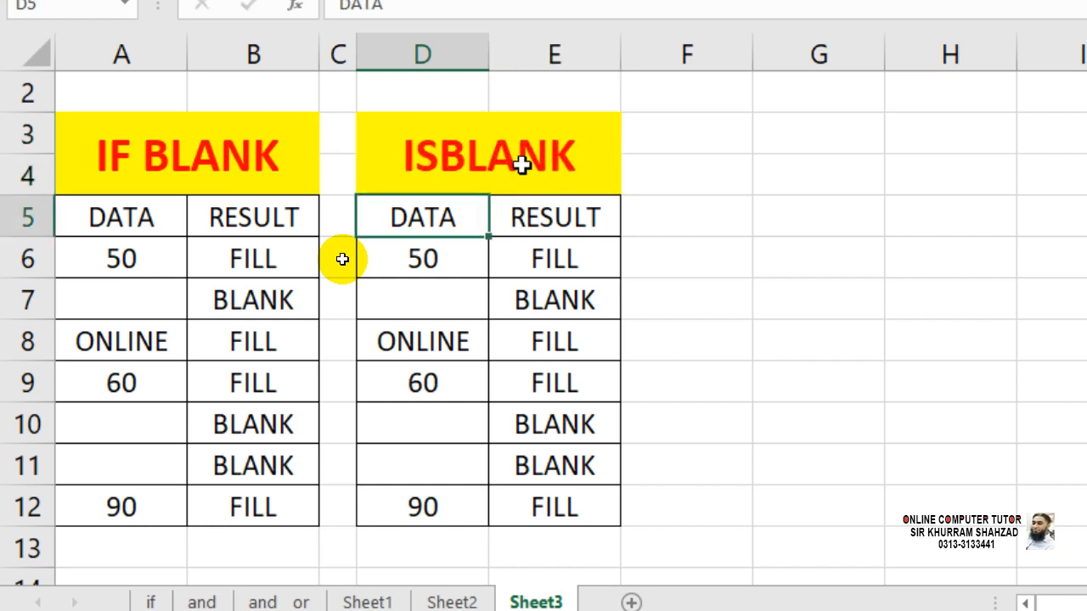
Step: Clear the RESULT formulas in E6:E12 of the ISBLANK table
key("Down")
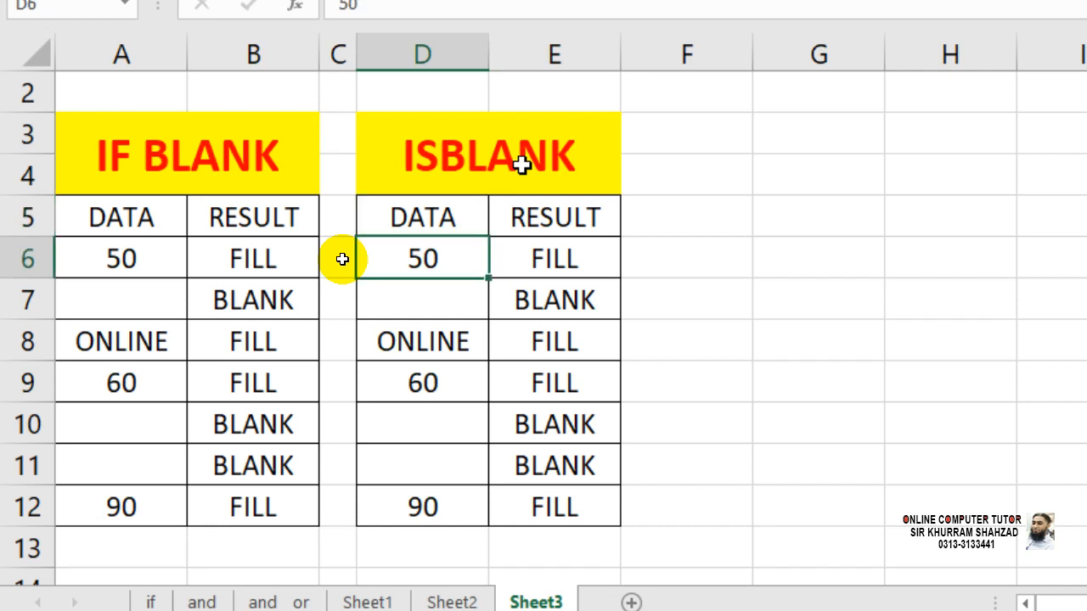
key("Right")
key("shift+Down")
key("shift+Down")
key("shift+Down")
key("shift+Down")
key("shift+Down")
key("shift+Down")
key("shift+Down")
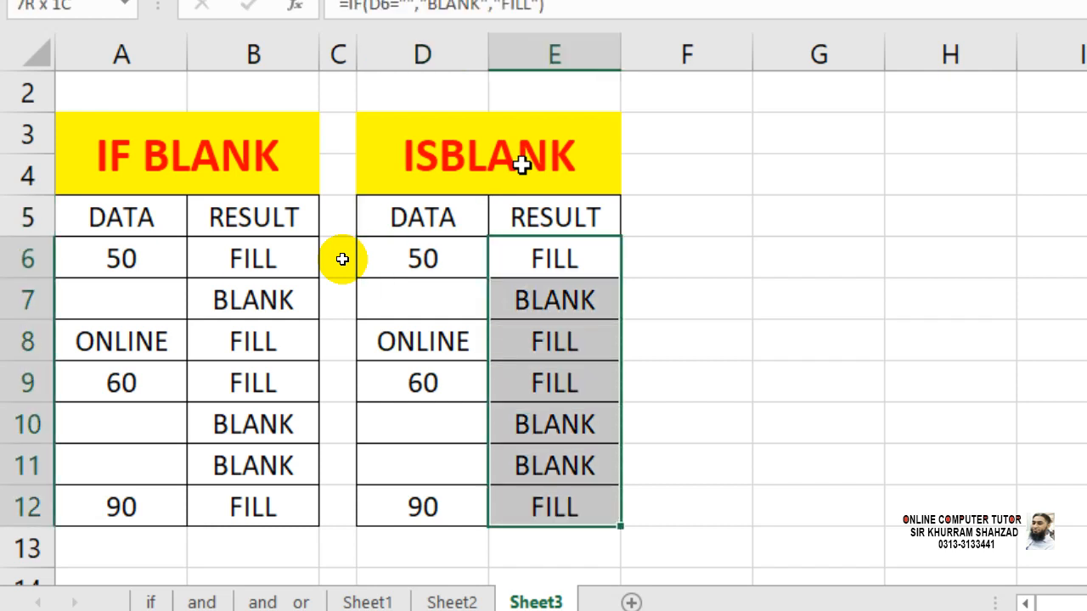
key("shift+Up")
key("ctrl+c")
key("Up")
key("Down")
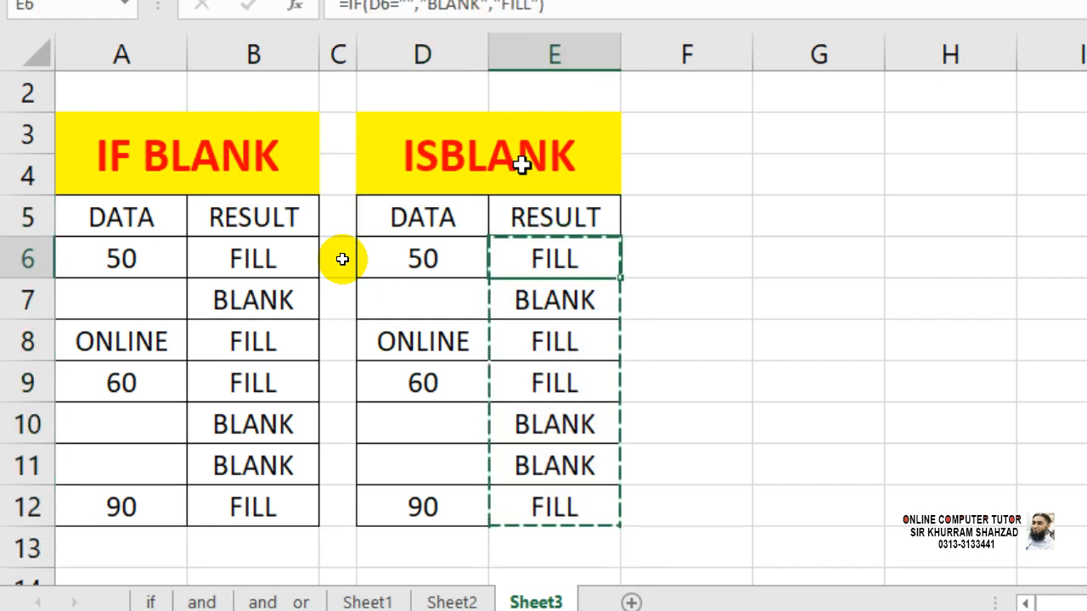
key("shift+Down")
key("shift+Down")
key("shift+Down")
key("shift+Down")
key("shift+Down")
key("shift+Down")
key("Delete")
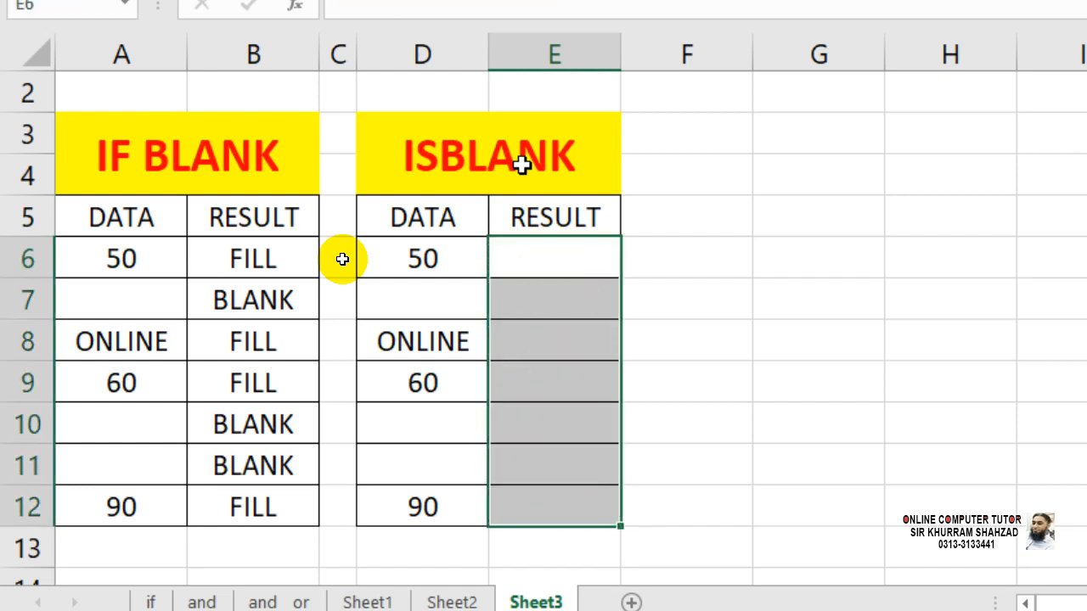
Step: Begin an IF formula in E6 with ISBLANK(D6) as its logical test
key("Up")
key("Down")
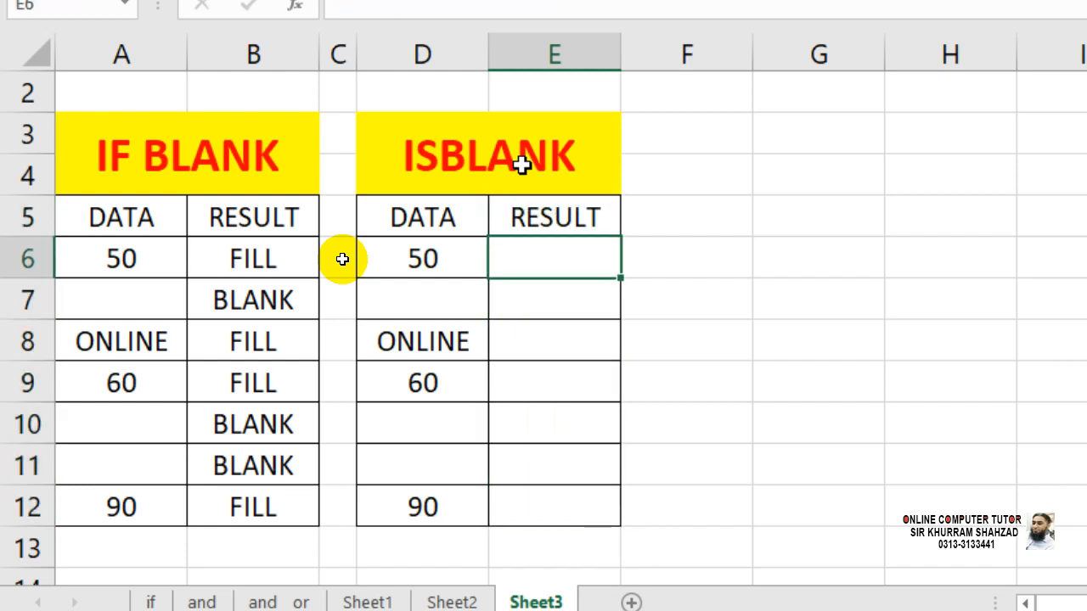
type("=")
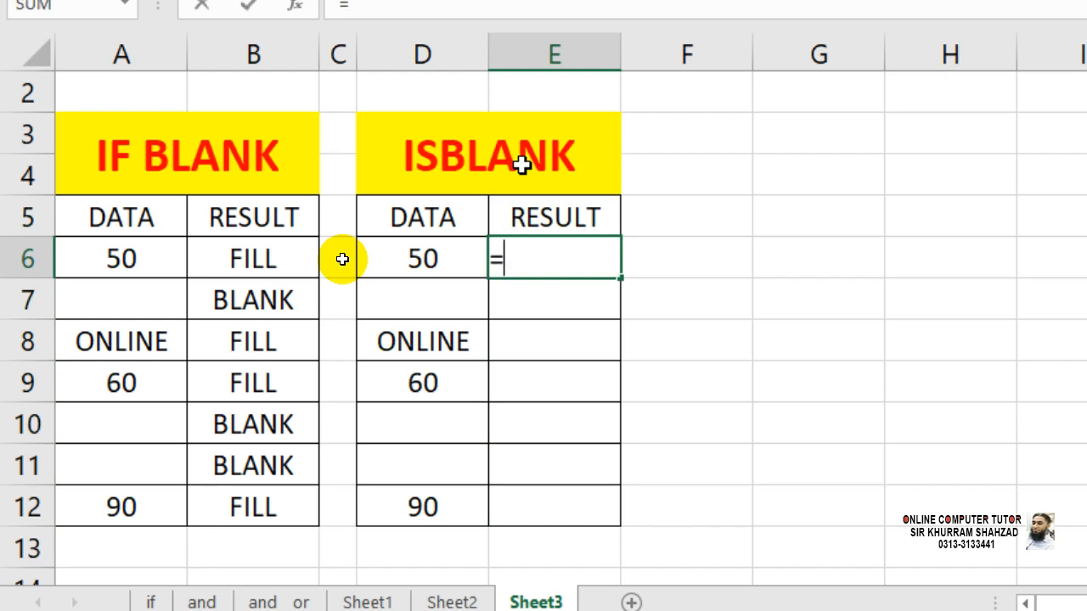
type("IF")
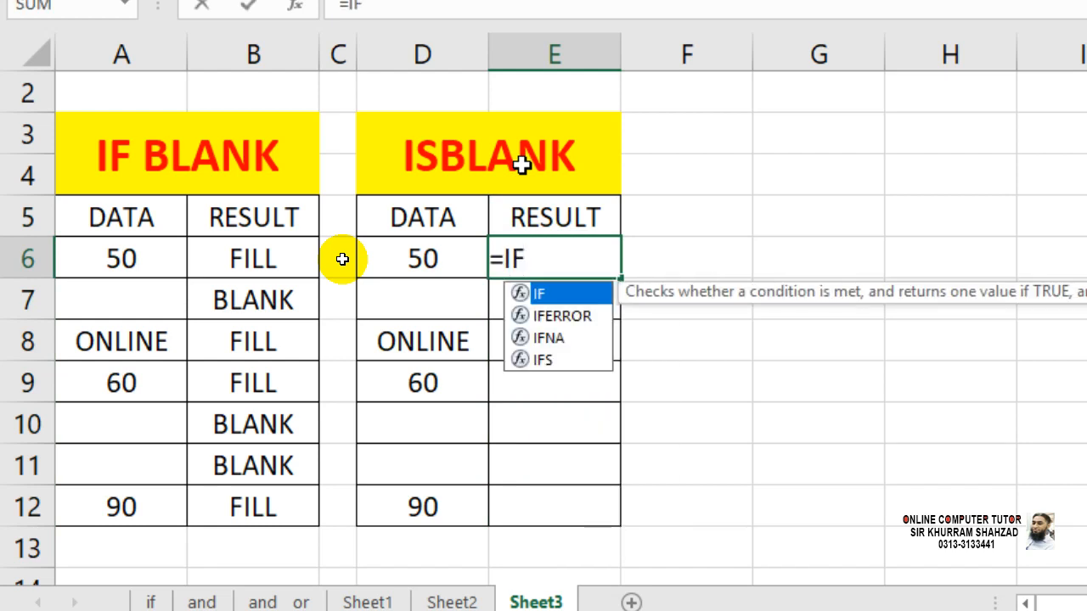
type("(ISBLANK")
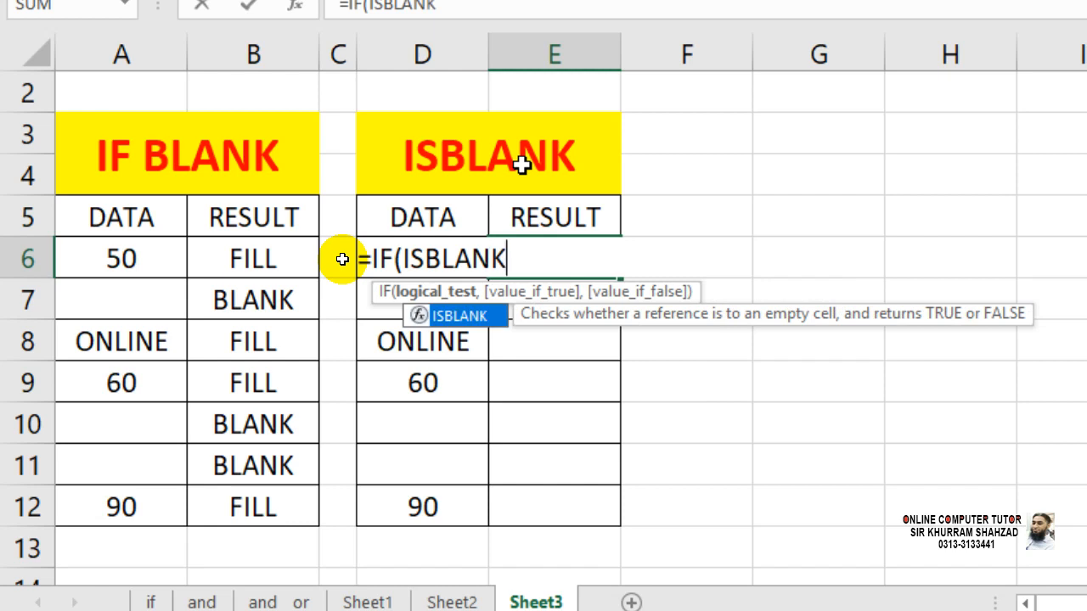
type("(")
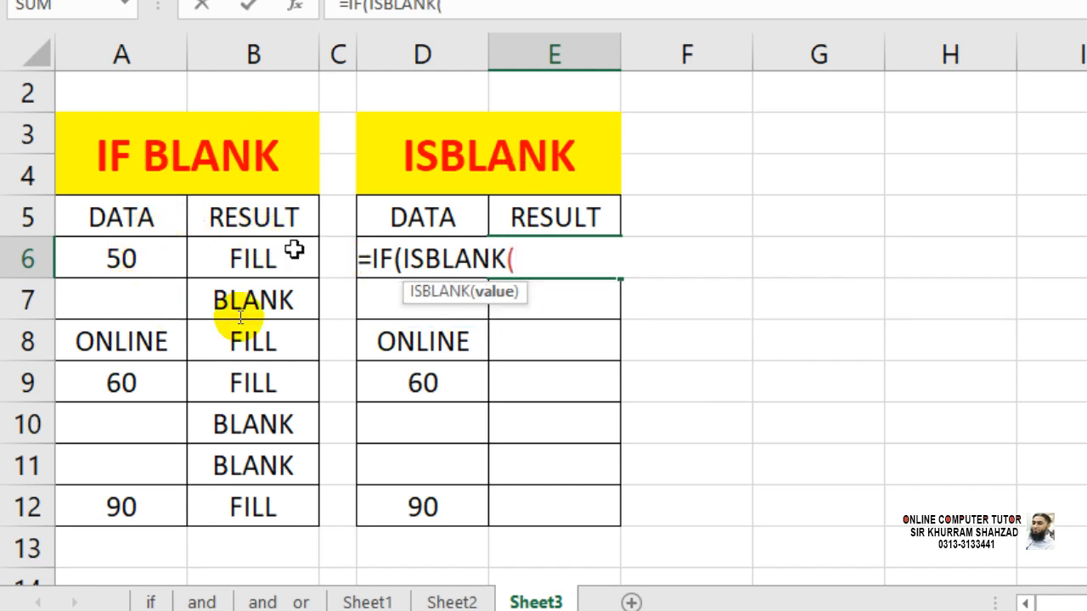
left_click(370, 296)
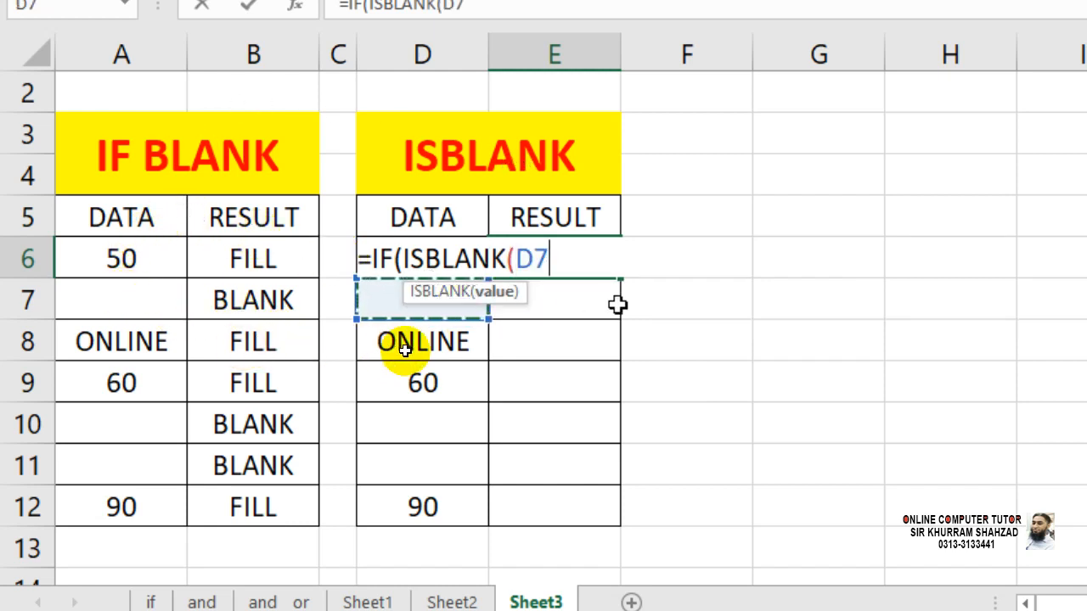
key("Up")
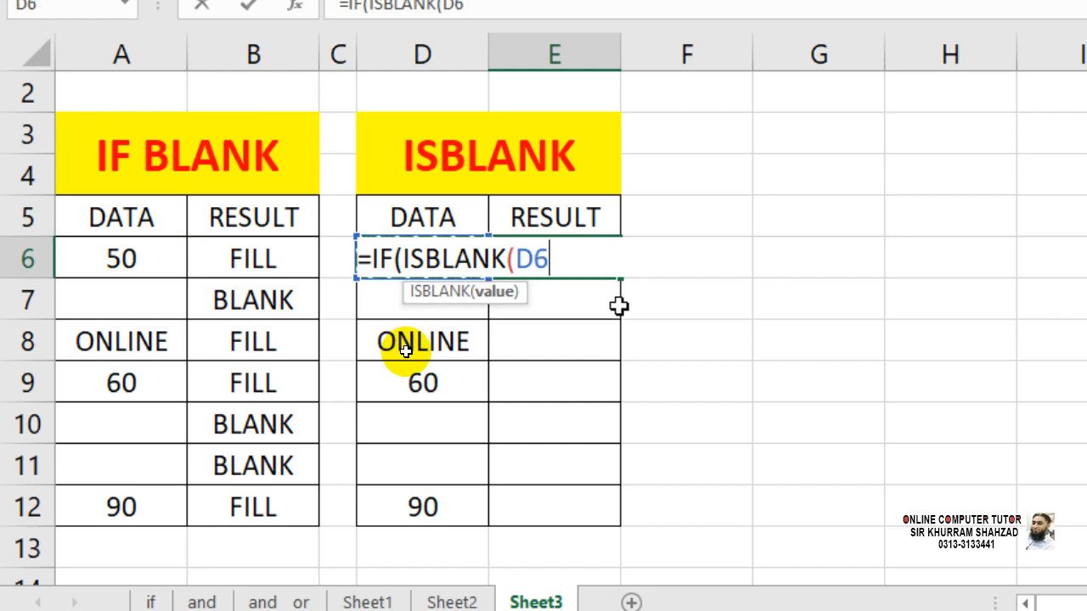
type(")")
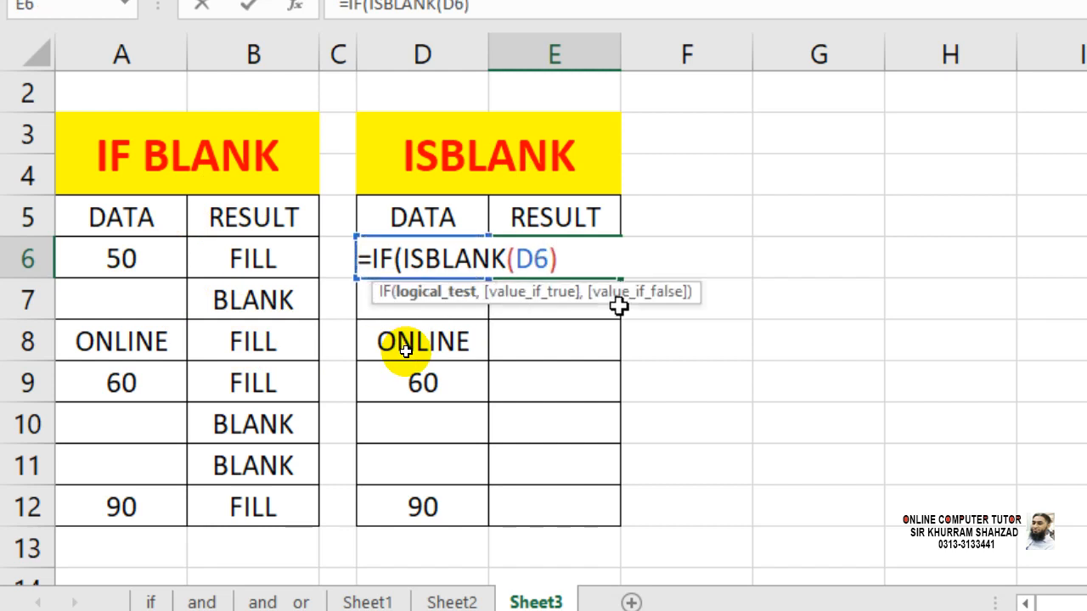
type(",")
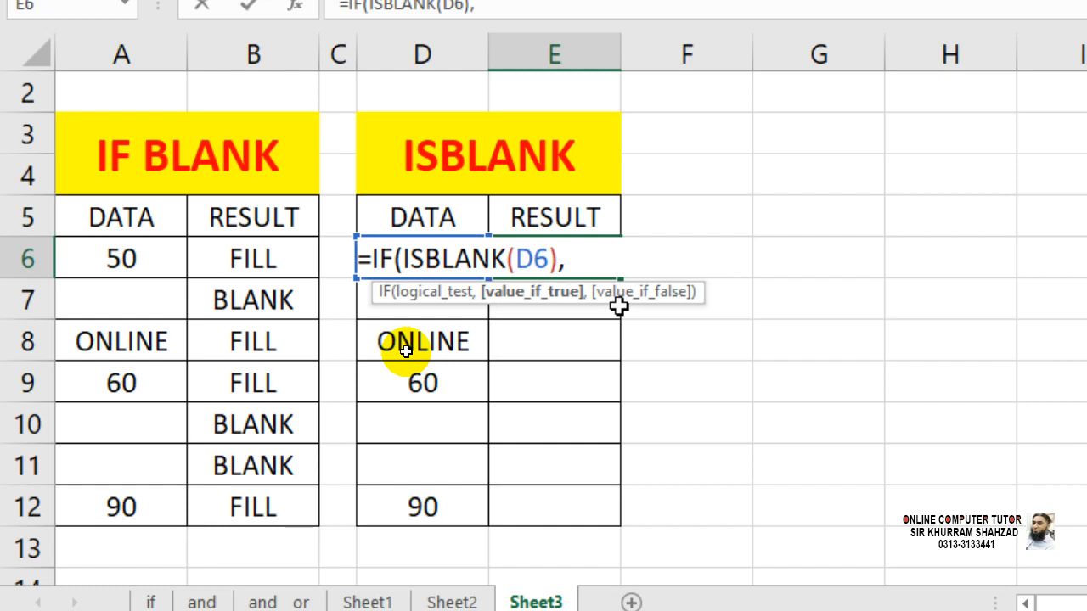
Step: Complete E6's formula with "BLANK" as the value if true and "FILL" as the value if false
type("\"")
type("b")
key("BackSpace")
type("BLANK")
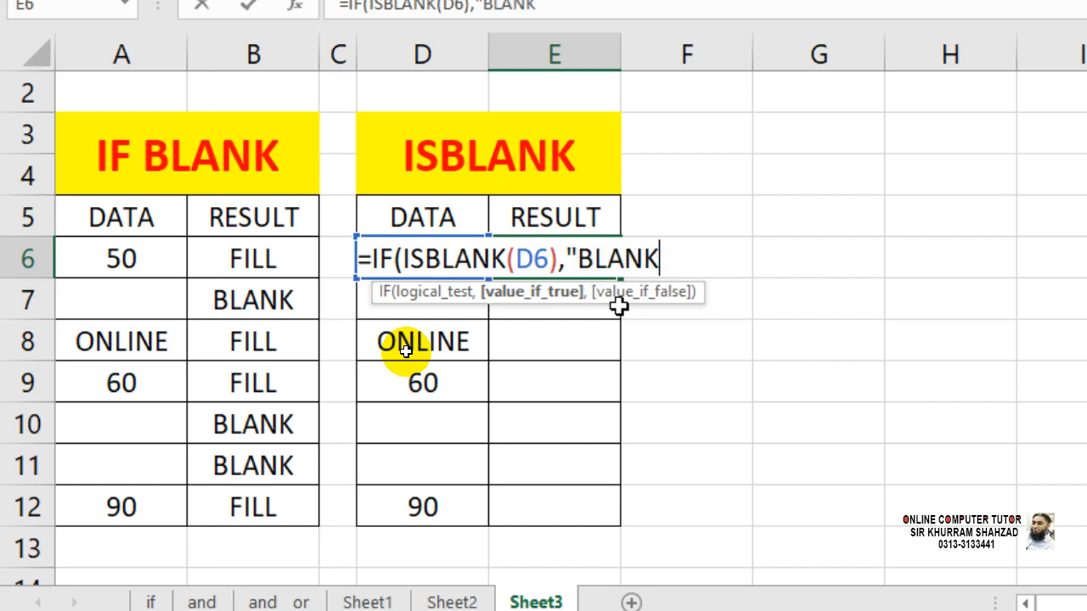
type("\",\"")
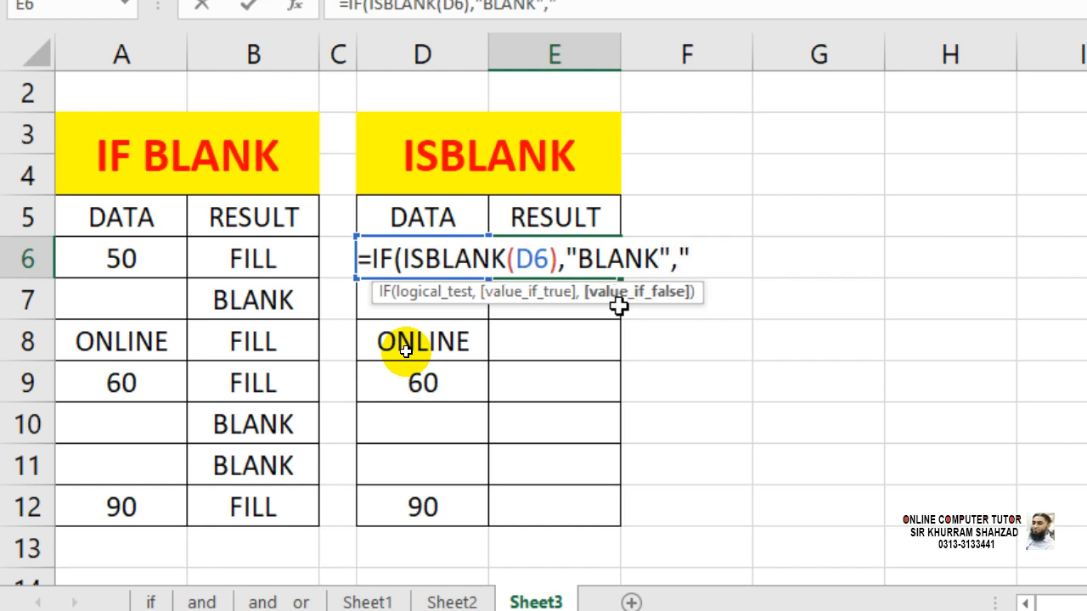
type("FILL\"")
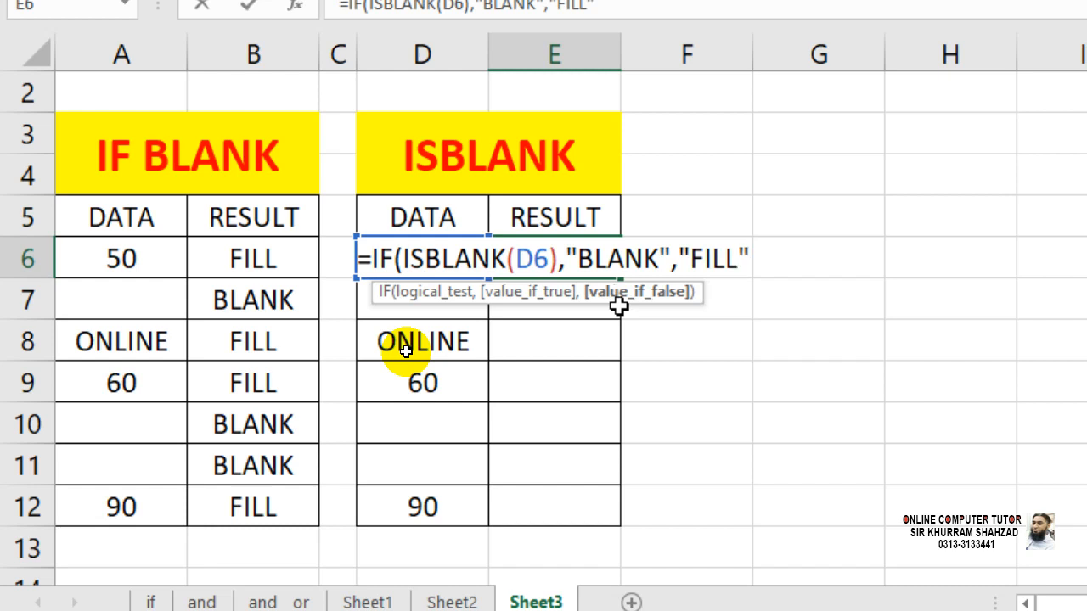
type(")")
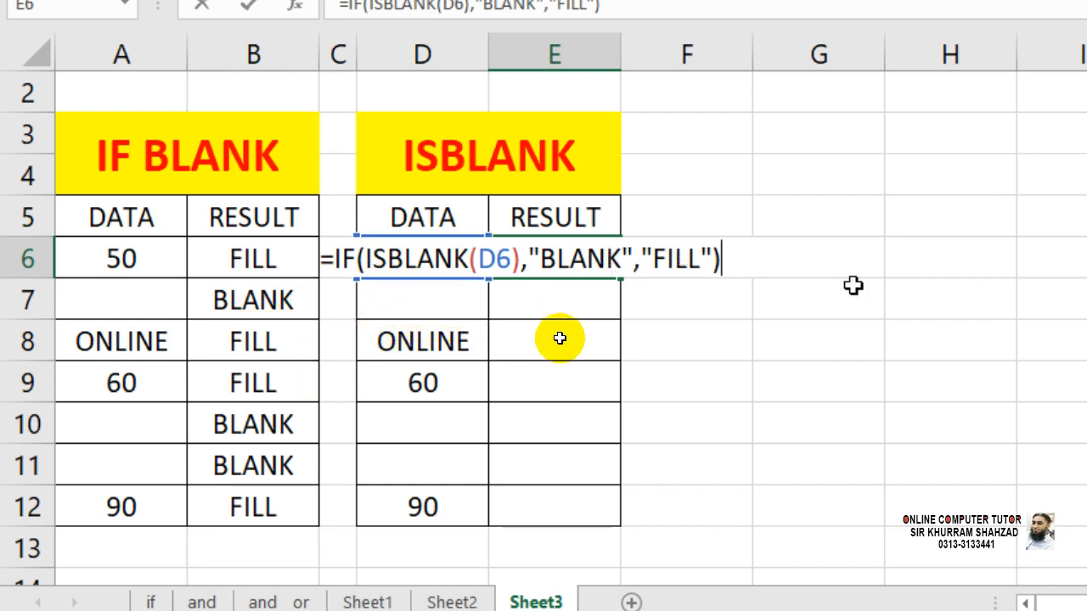
key("Return")
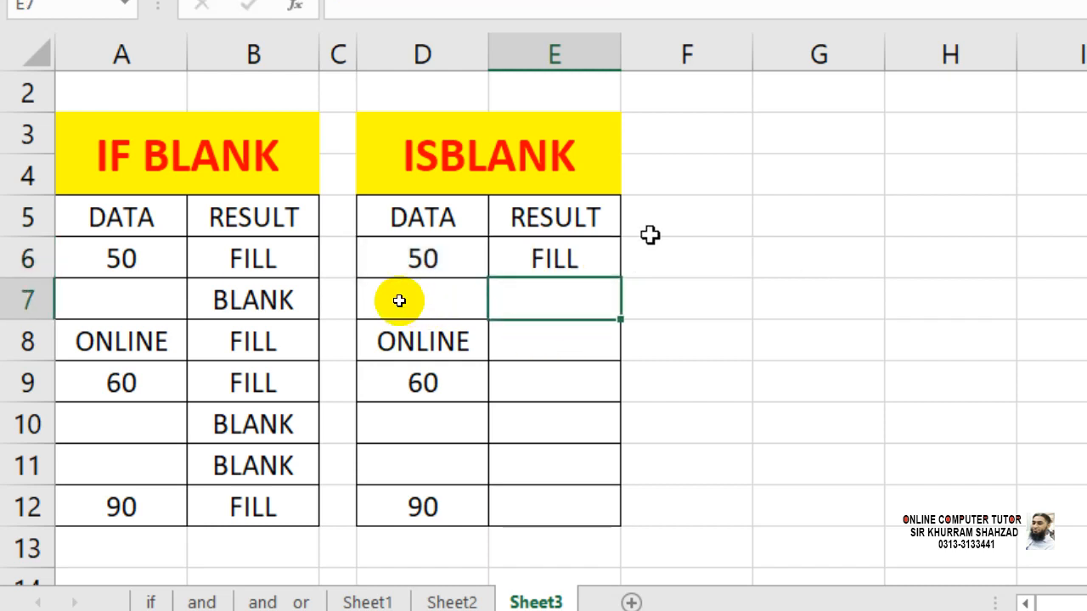
Step: Fill the ISBLANK formula from E6 down through E12
left_click(532, 258)
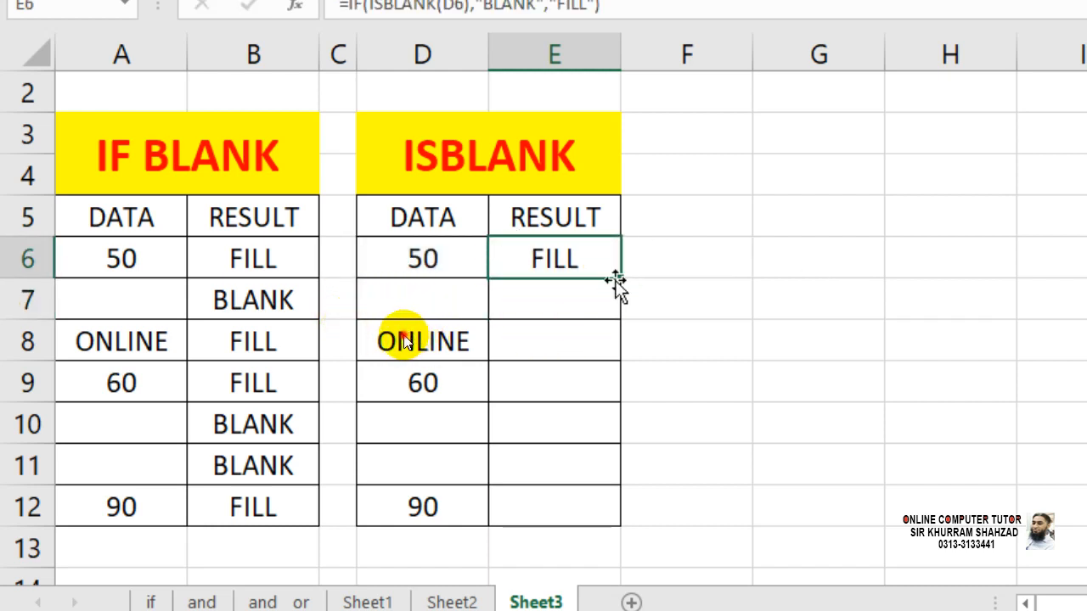
left_click_drag(619, 281, 606, 520)
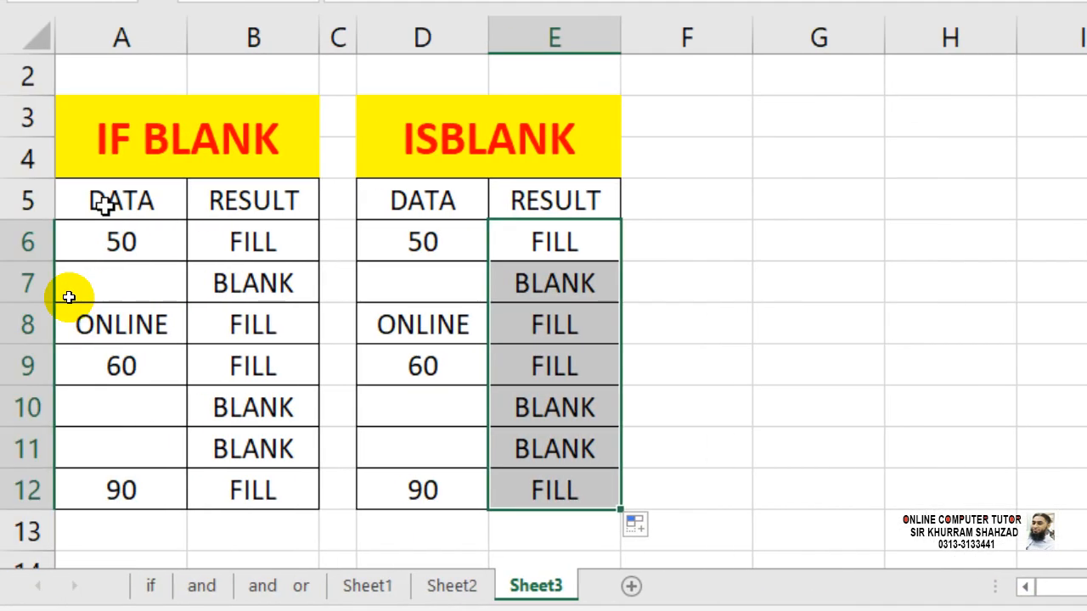
left_click(522, 437)
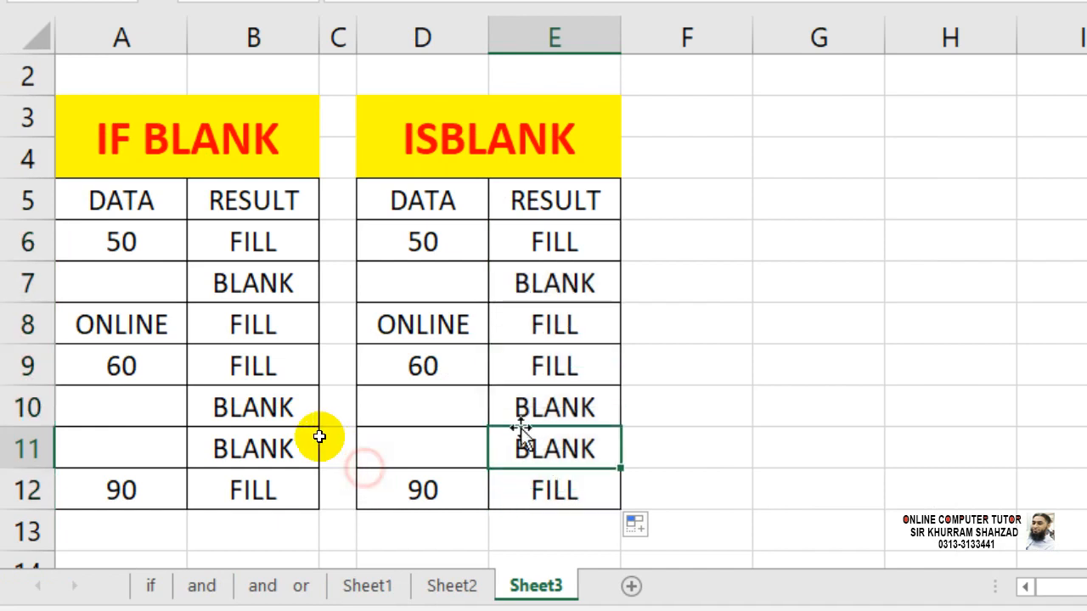
left_click(443, 423)
left_click(443, 433)
left_click(563, 254)
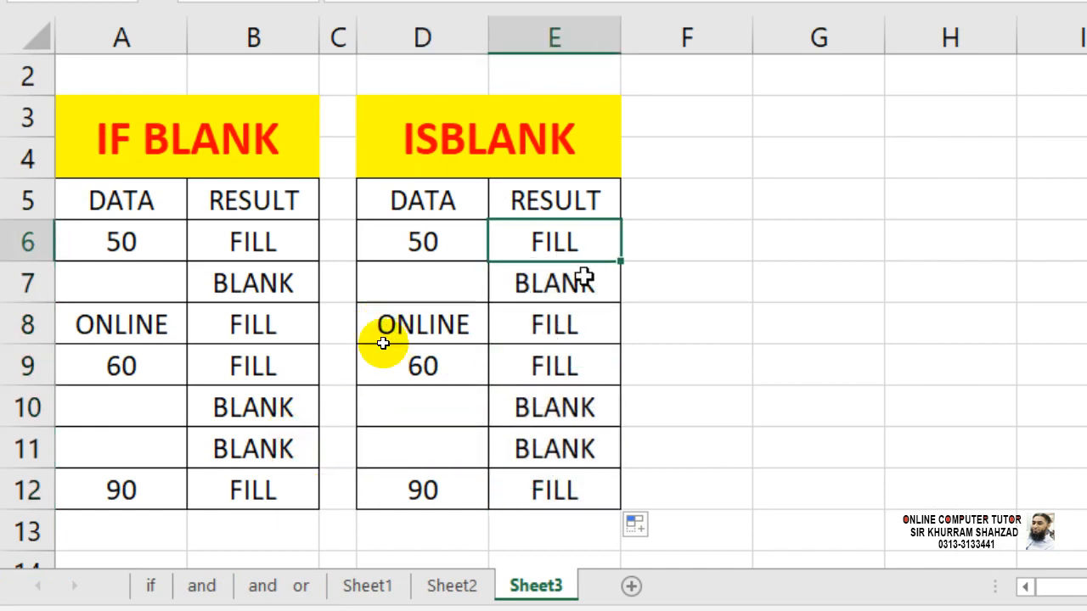
Step: Copy the ISBLANK table D3:E12 to G3 and narrow column F between the two tables
left_click_drag(565, 153, 521, 491)
key("ctrl+c")
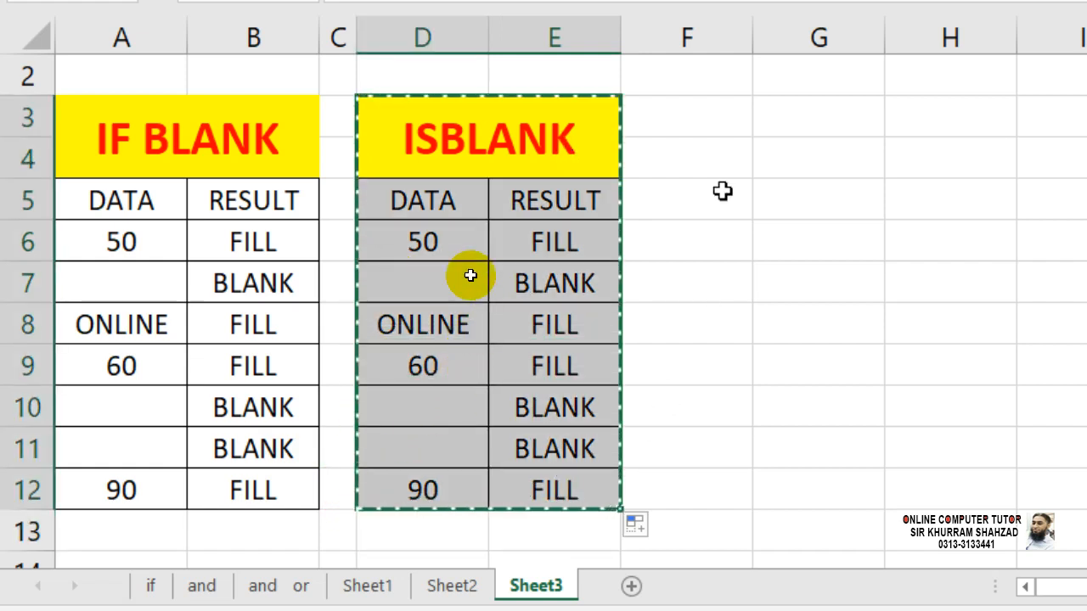
left_click(771, 130)
key("ctrl+v")
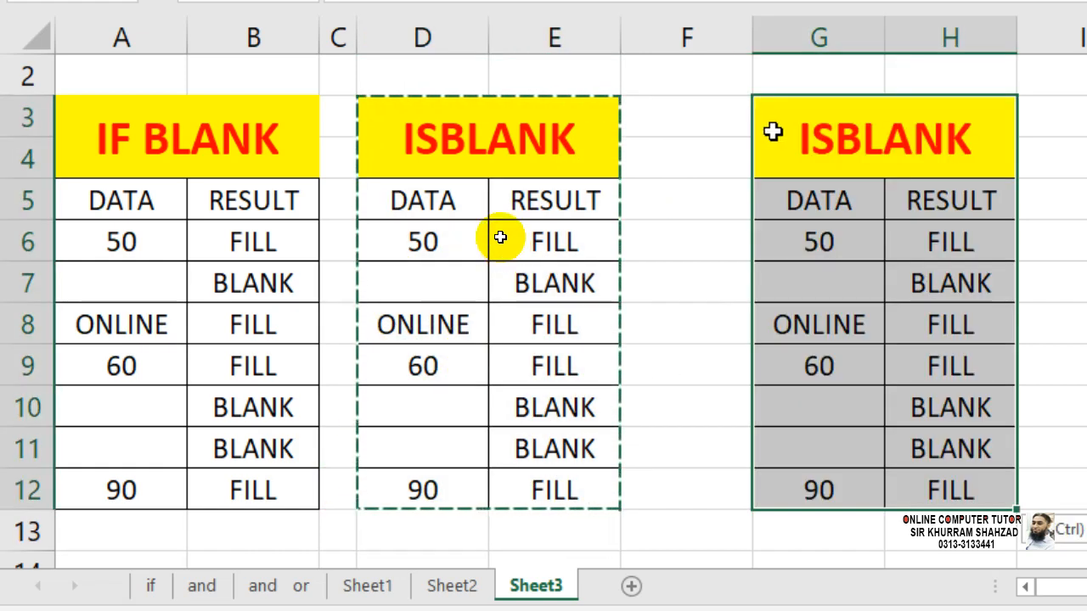
left_click_drag(752, 52, 664, 64)
Step: Change the heading of the copied table in G3 to IF NOT BLANK
left_click(761, 145)
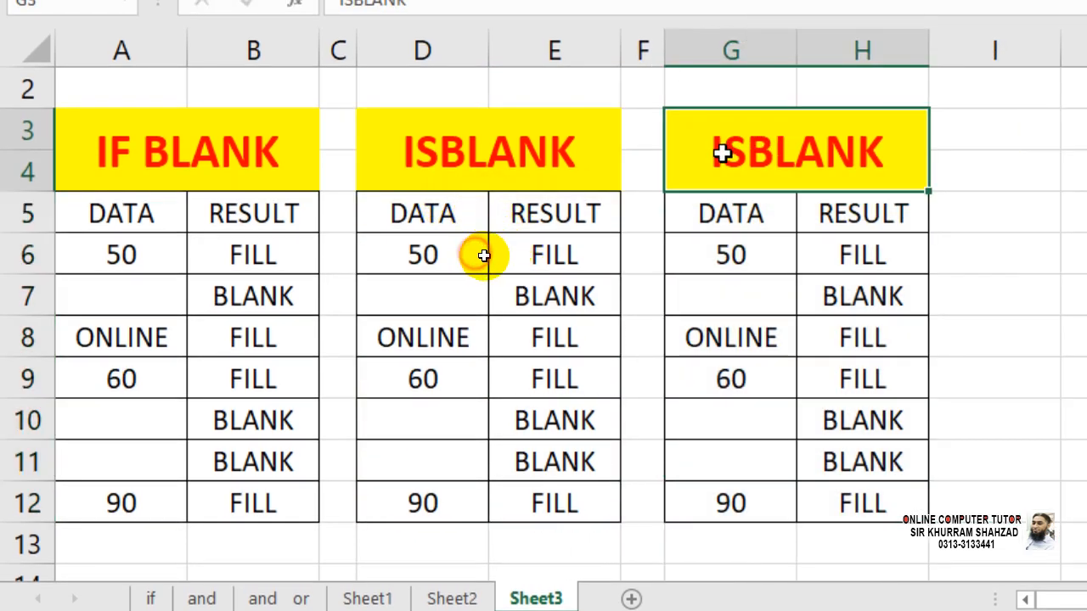
double_click(852, 172)
key("BackSpace")
key("BackSpace")
key("BackSpace")
key("BackSpace")
key("BackSpace")
key("BackSpace")
key("BackSpace")
type("IF ")
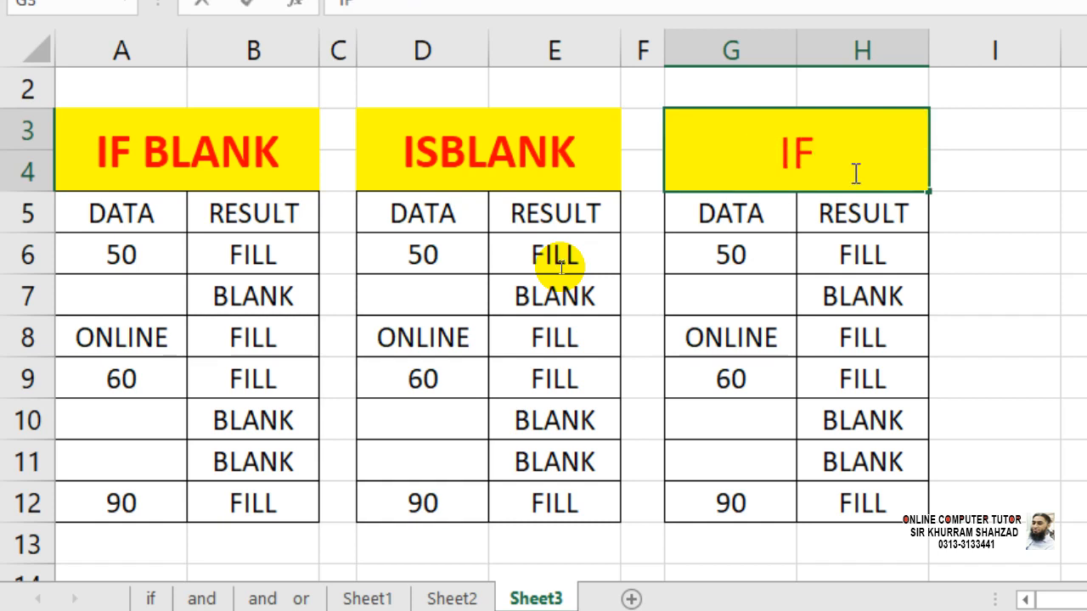
type("NOT BLANK")
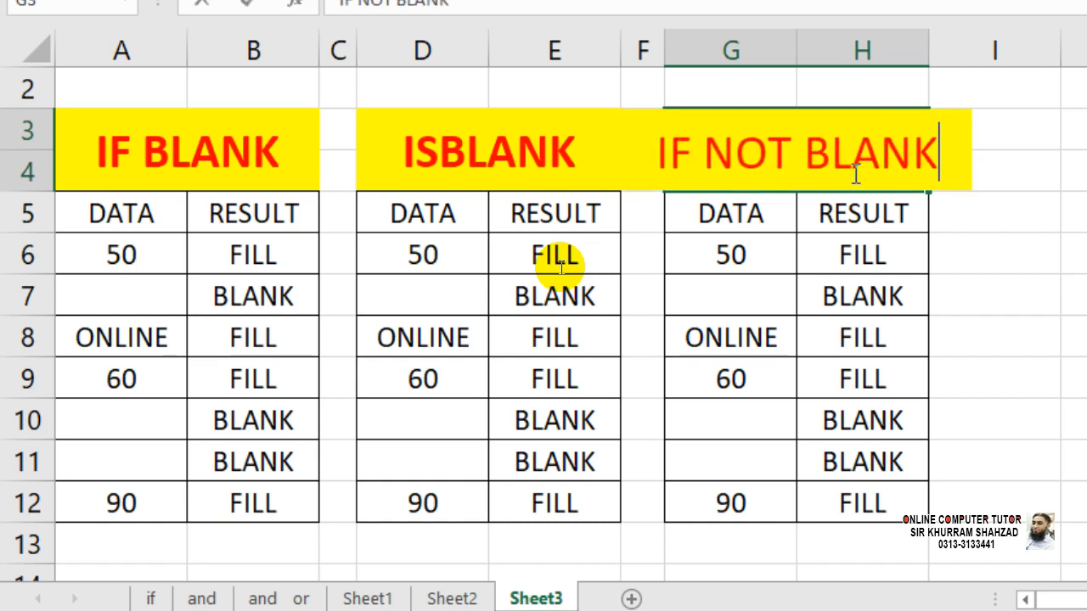
key("Return")
Step: Reduce the font size of the IF NOT BLANK heading to 14
left_click(853, 172)
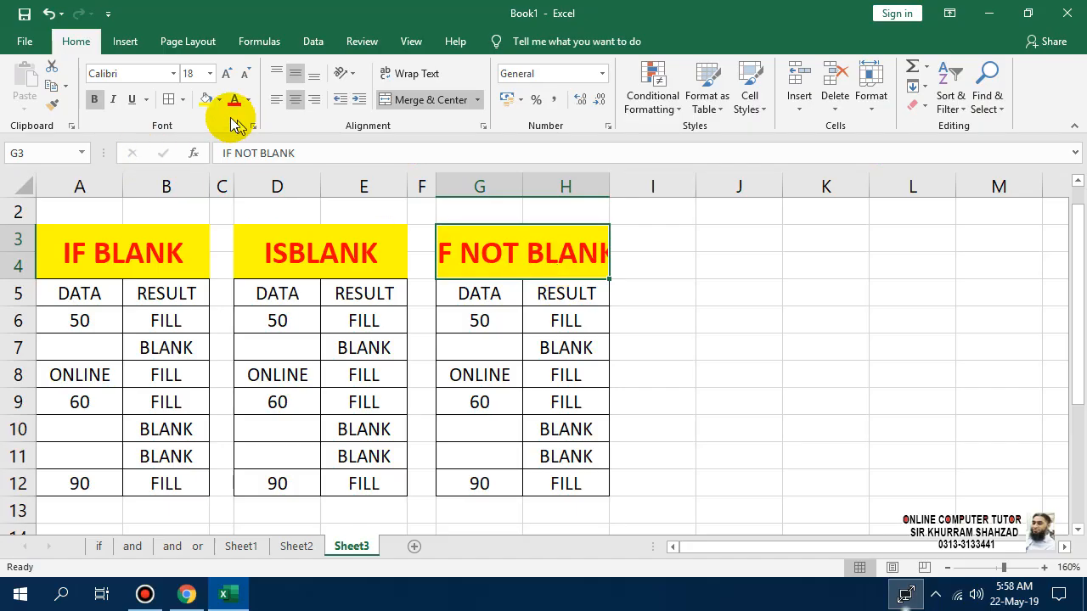
left_click(245, 73)
left_click(245, 73)
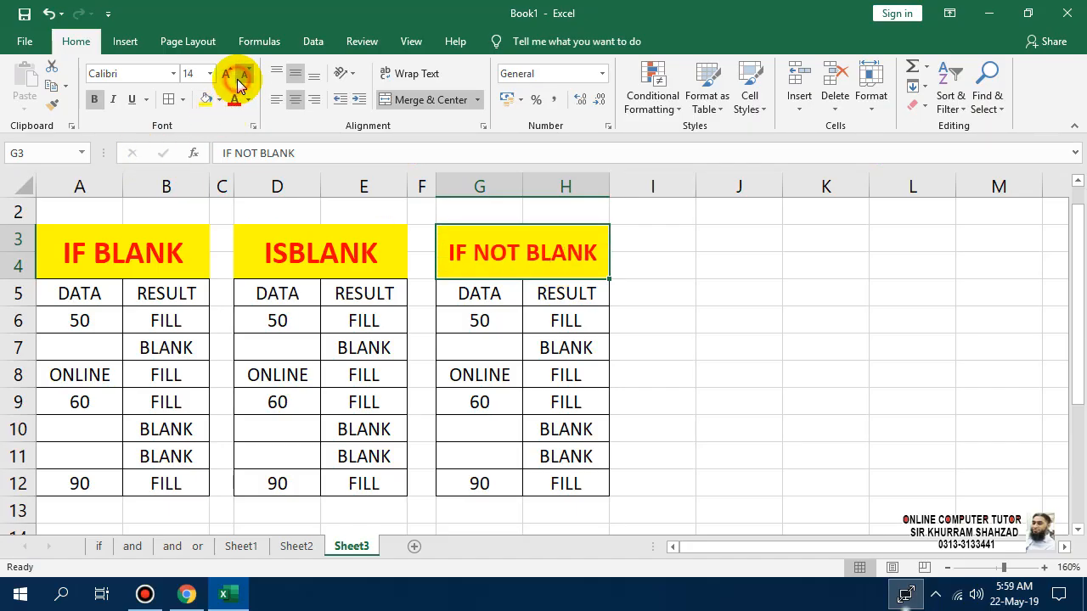
Step: Clear the RESULT formulas in H6:H12 of the IF NOT BLANK table
left_click(553, 290)
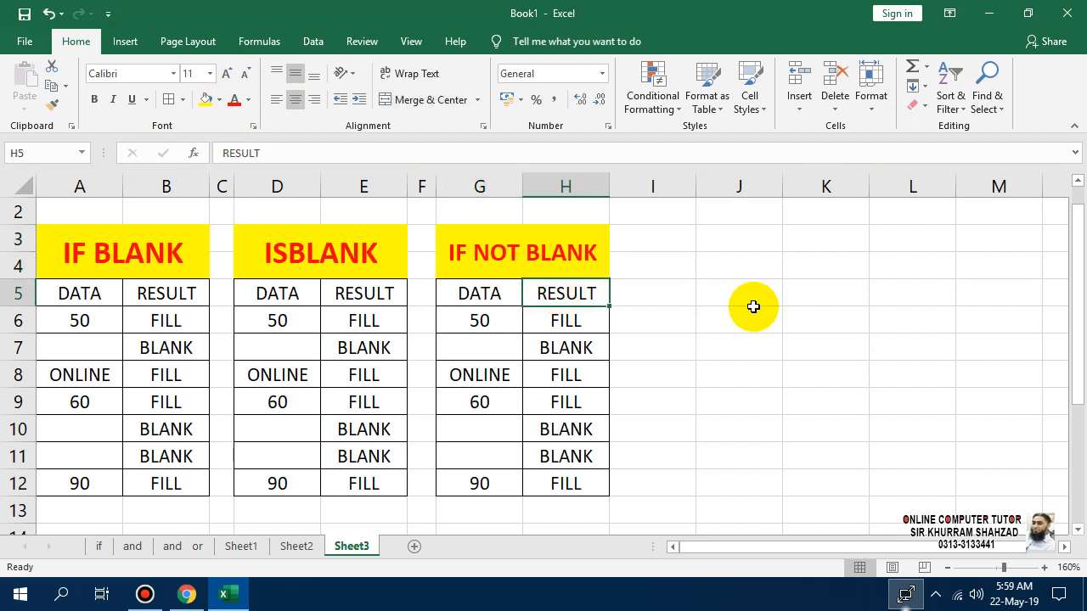
key("Down")
key("shift+Down")
key("shift+Down")
key("shift+Down")
key("shift+Down")
key("shift+Down")
key("shift+Down")
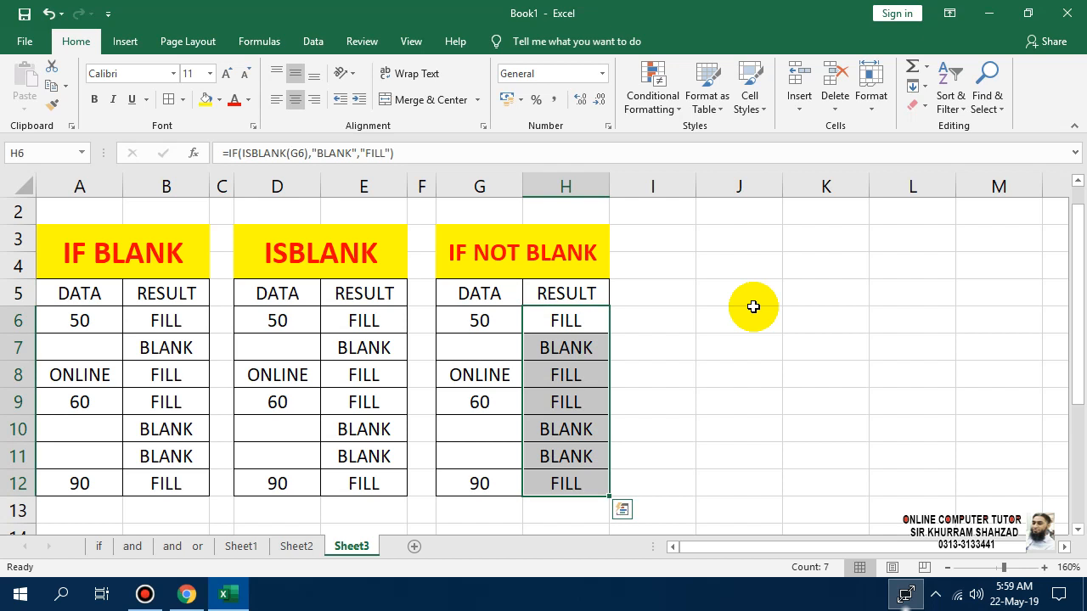
key("Delete")
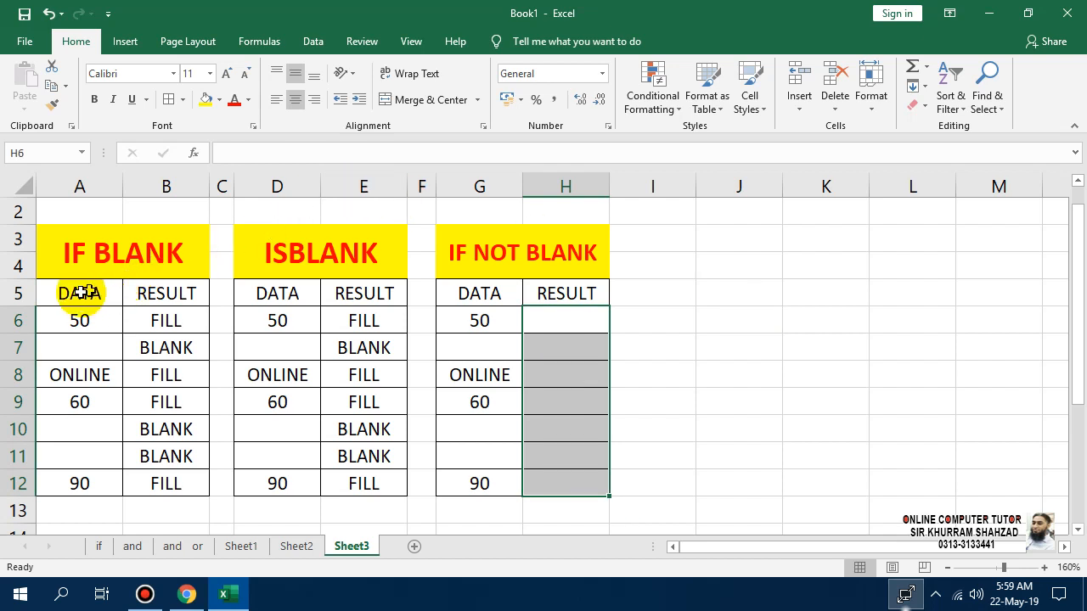
Step: Give the DATA and RESULT headers in A5:B5 a light gray fill and bold text
left_click_drag(80, 292, 134, 293)
left_click(218, 100)
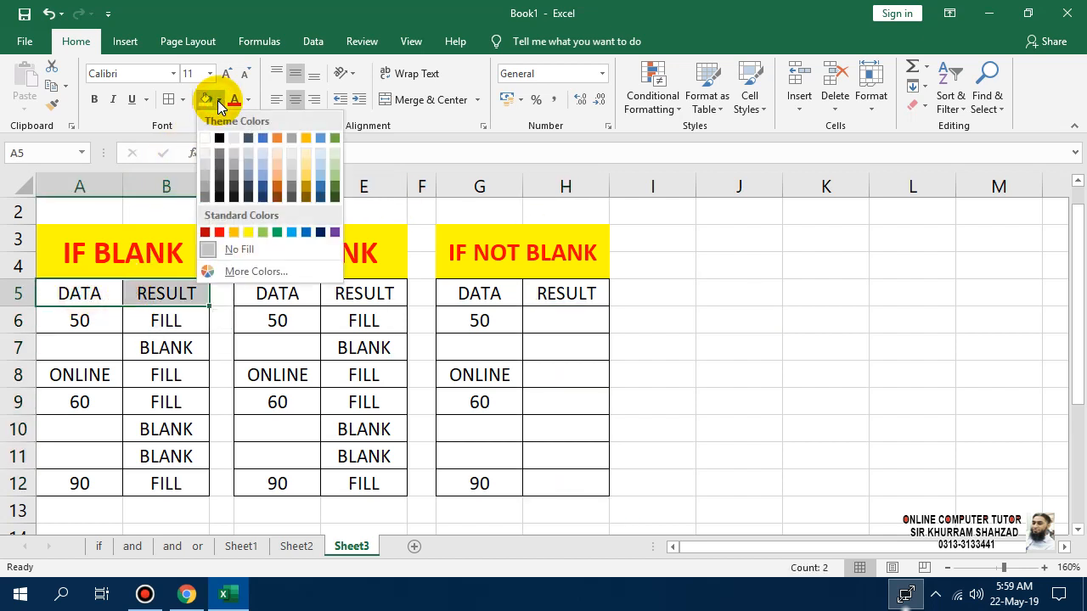
left_click(206, 166)
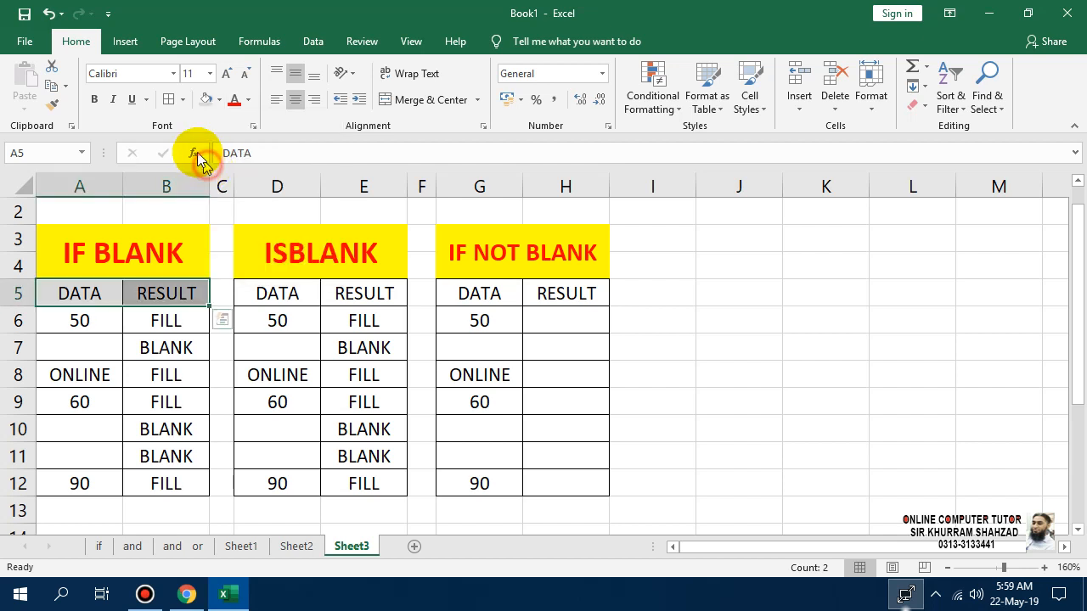
left_click(95, 100)
Step: Copy the header formatting of A5:B5 to the DATA and RESULT headers in D5:E5 and G5:H5
left_click(51, 104)
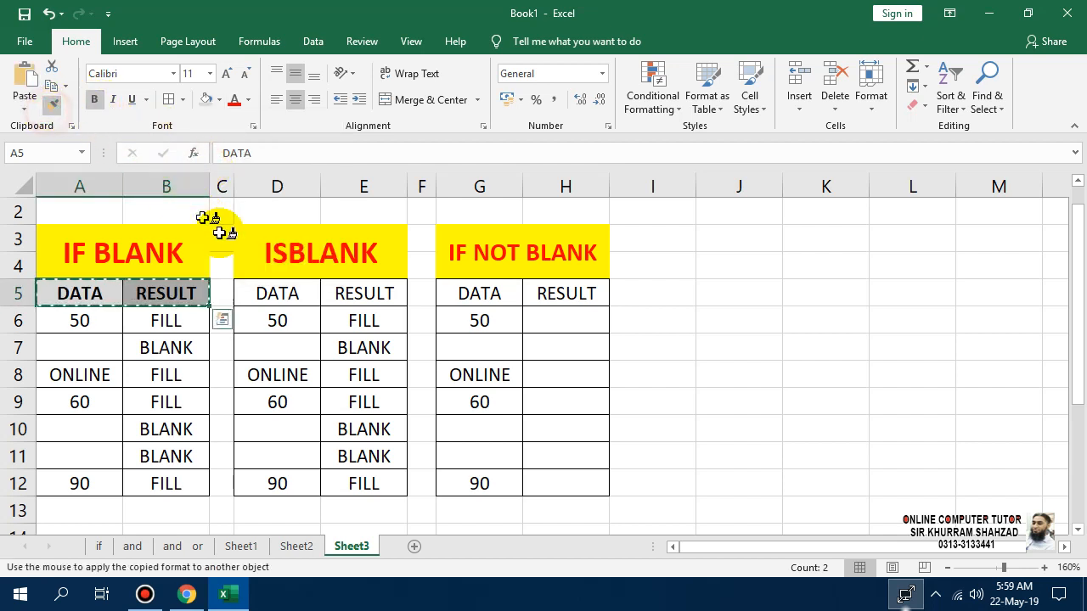
left_click_drag(263, 291, 339, 292)
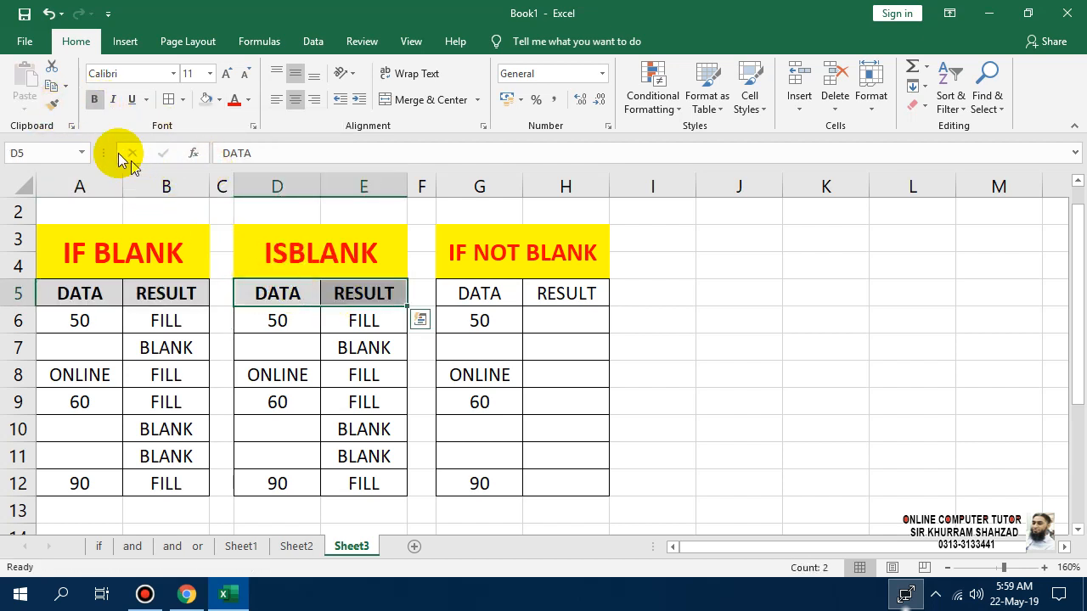
left_click(51, 104)
left_click_drag(444, 291, 549, 292)
Step: Enter the formula =IF(G6<>"",G6*2,"") in H6 of the IF NOT BLANK table
left_click(554, 329)
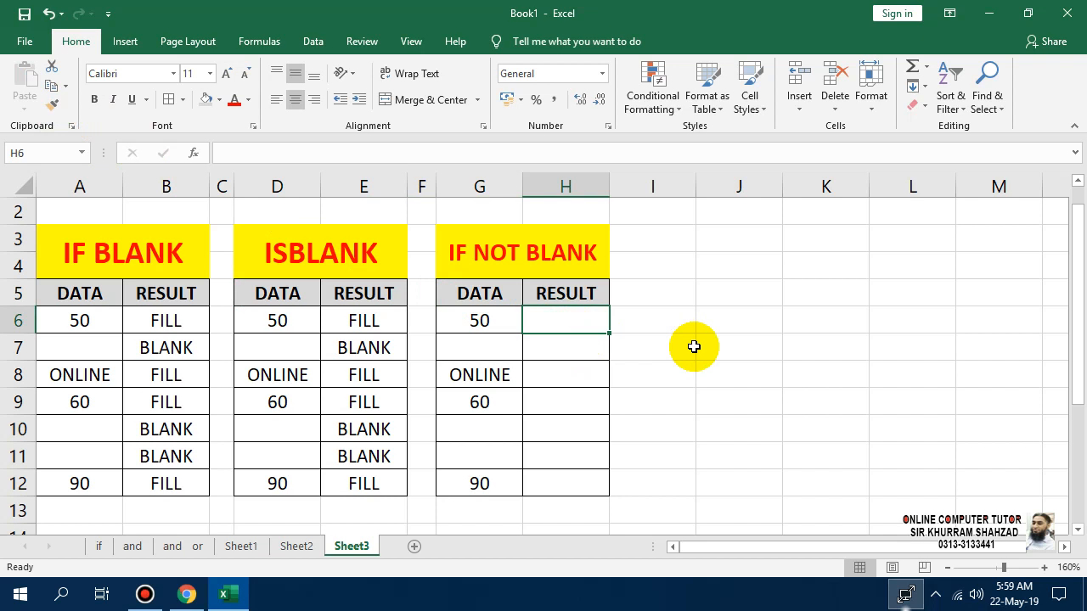
type("=")
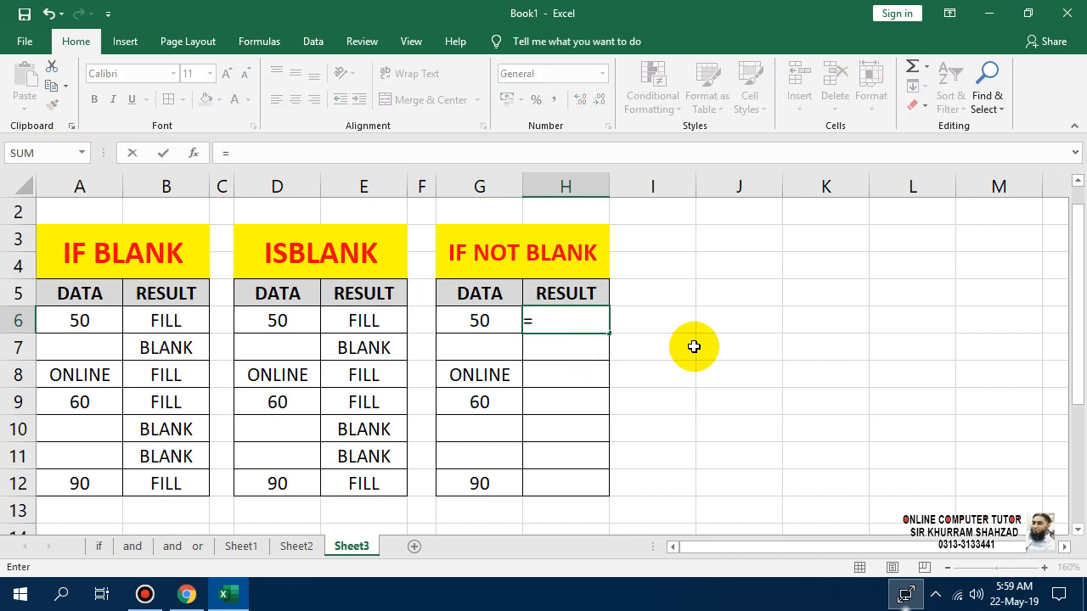
type("IF(")
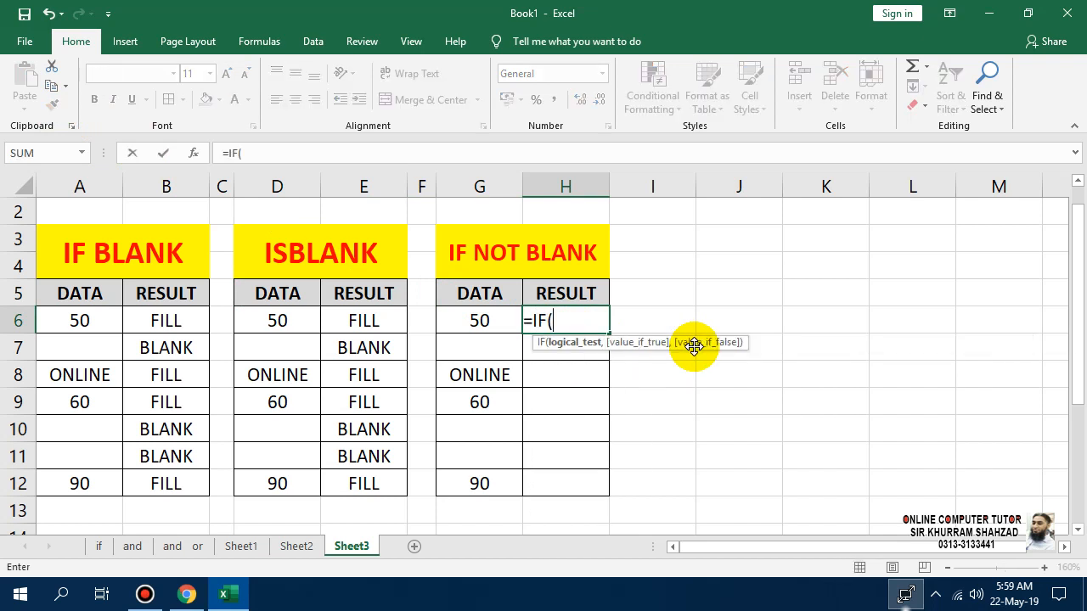
key("Left")
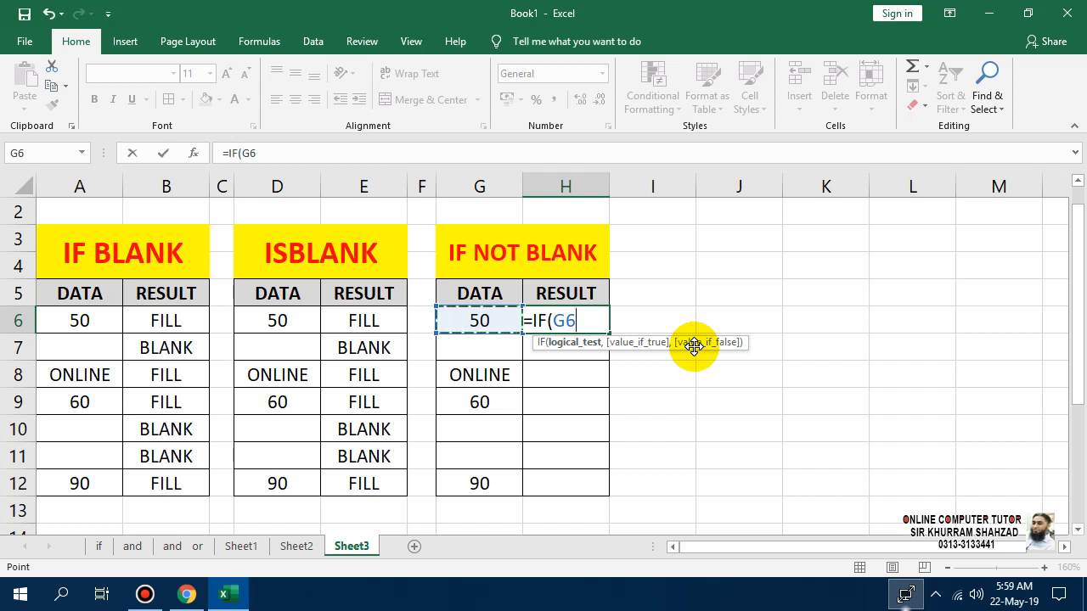
type("<>")
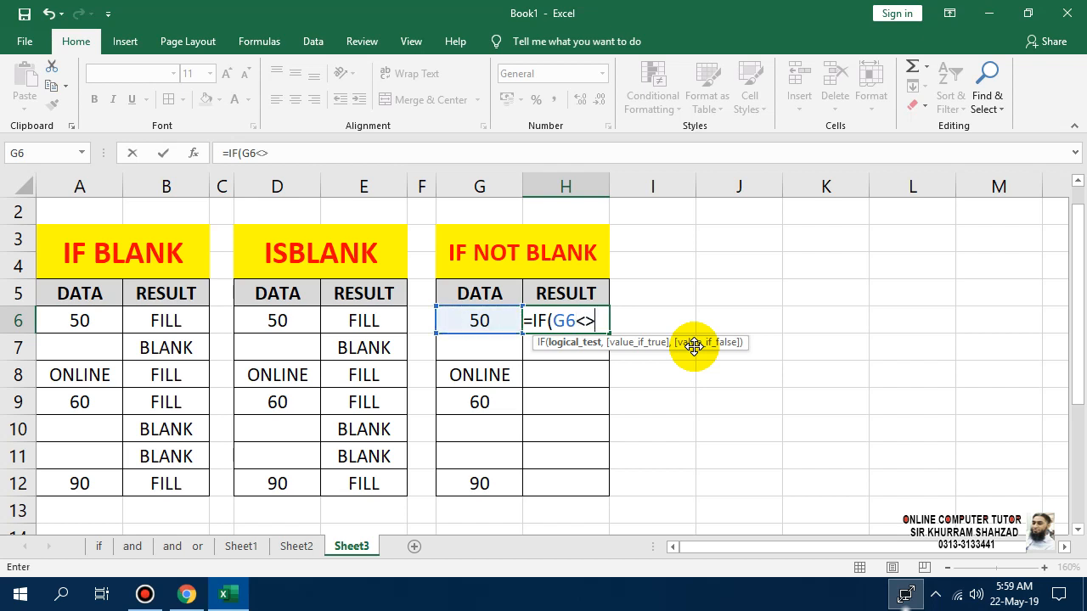
type("\"\"")
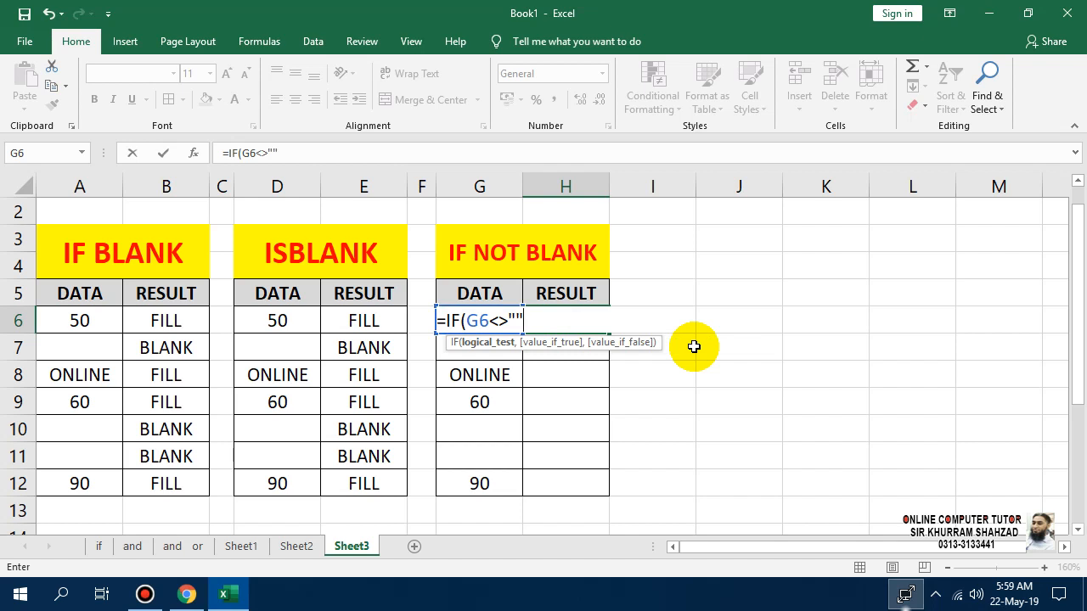
type(",")
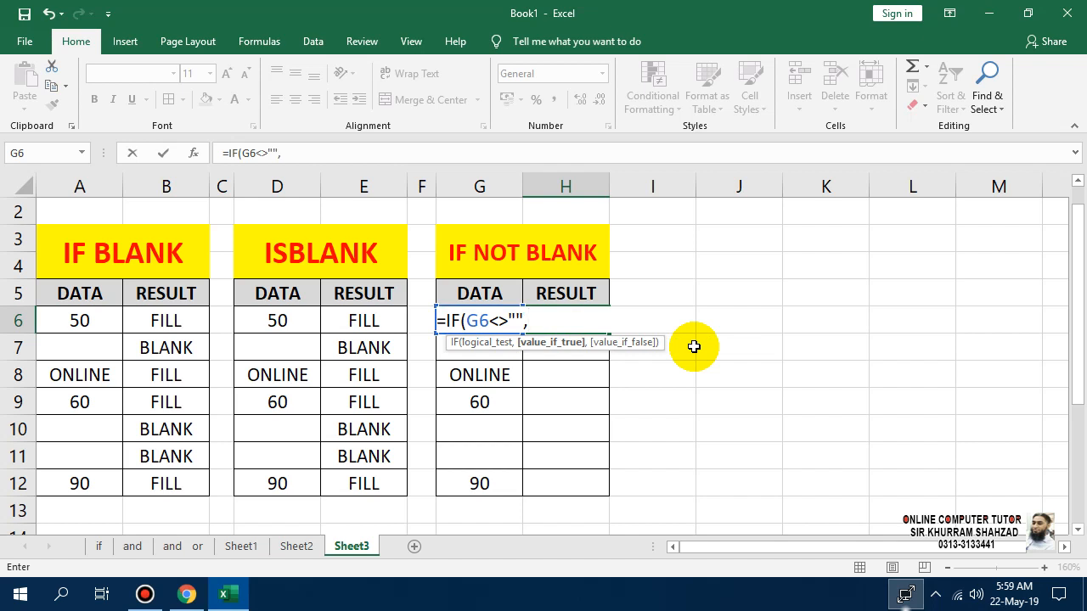
key("Left")
type("*2,")
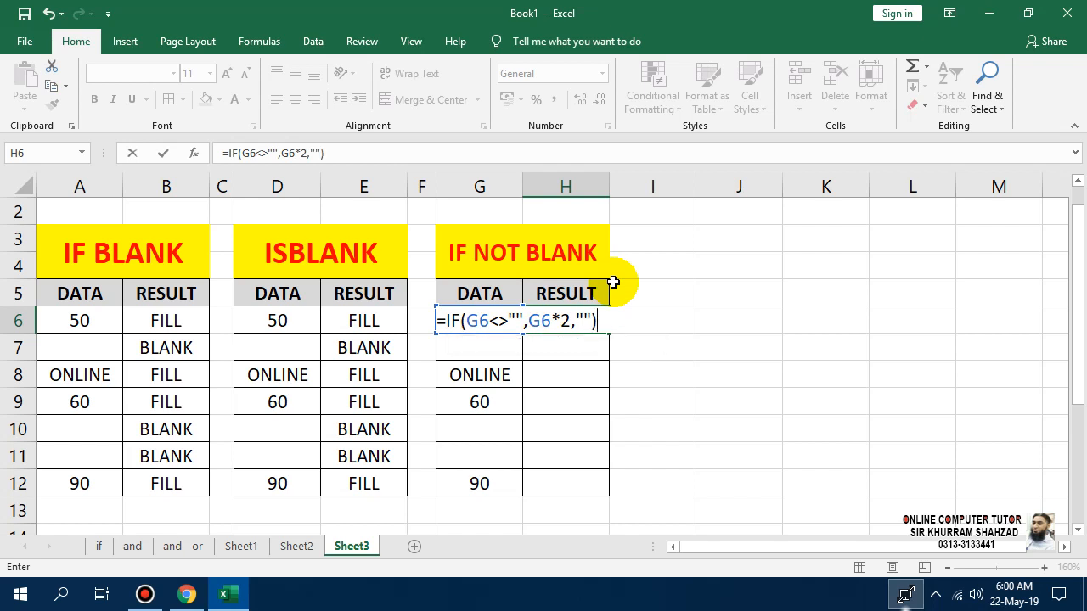
key("Return")
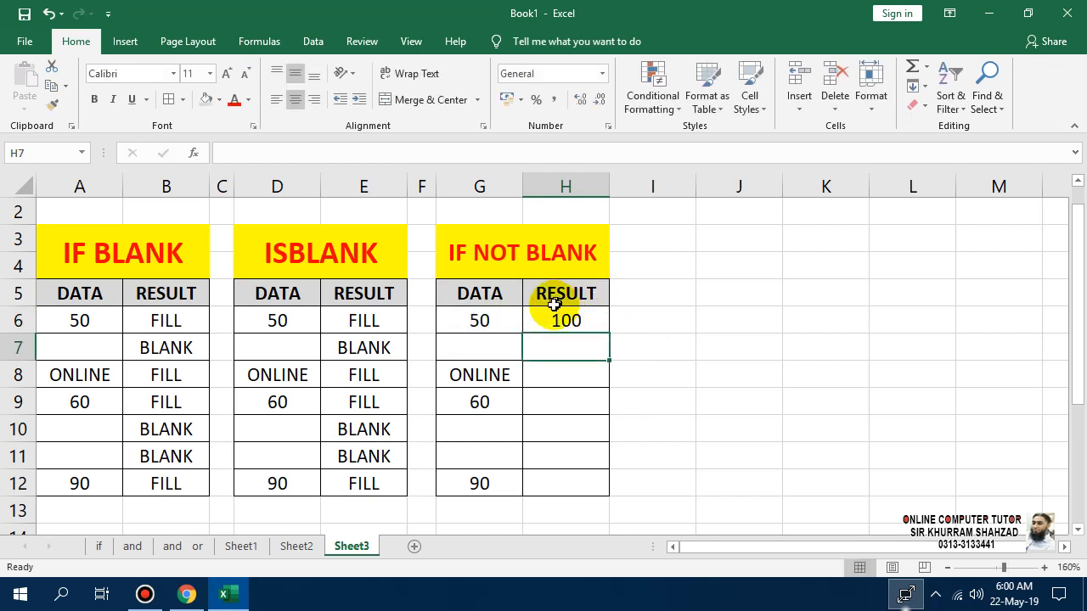
Step: Fill the H6 formula down through H12 in the RESULT column of the IF NOT BLANK table
left_click(484, 317)
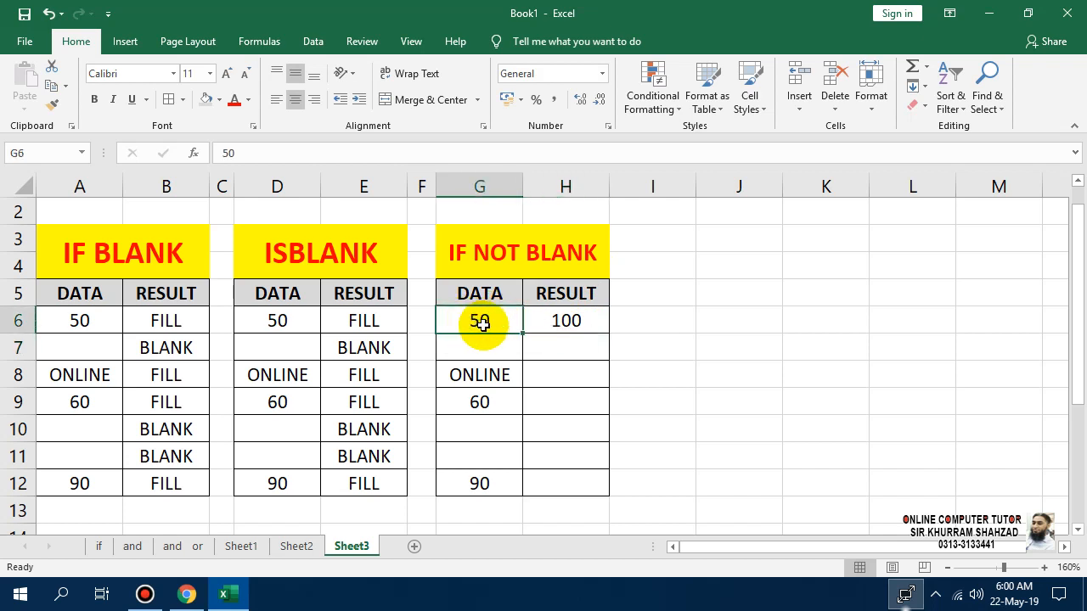
left_click(599, 324)
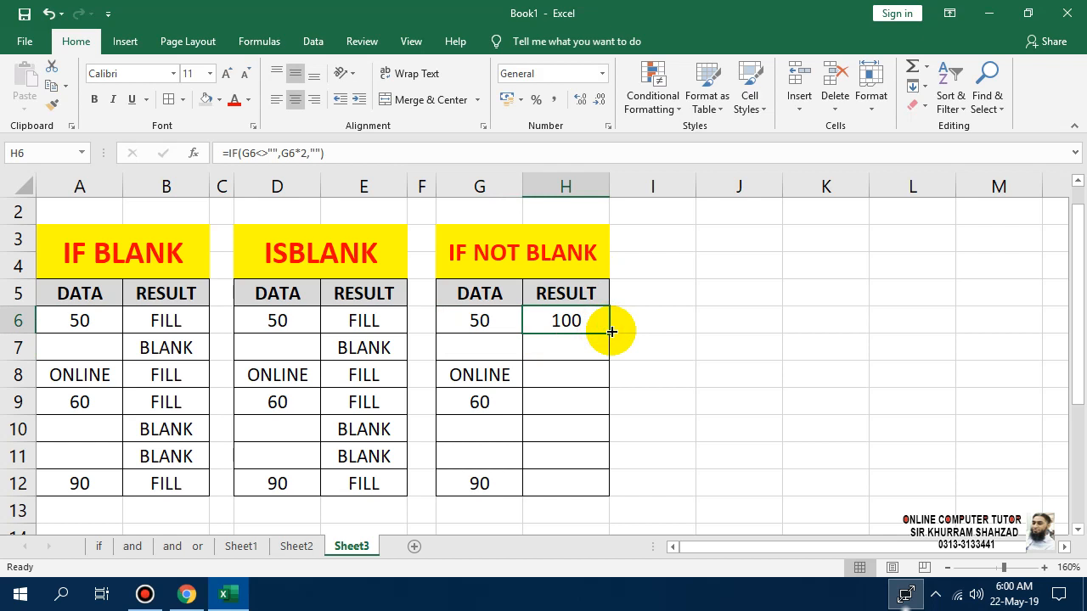
left_click_drag(612, 331, 585, 494)
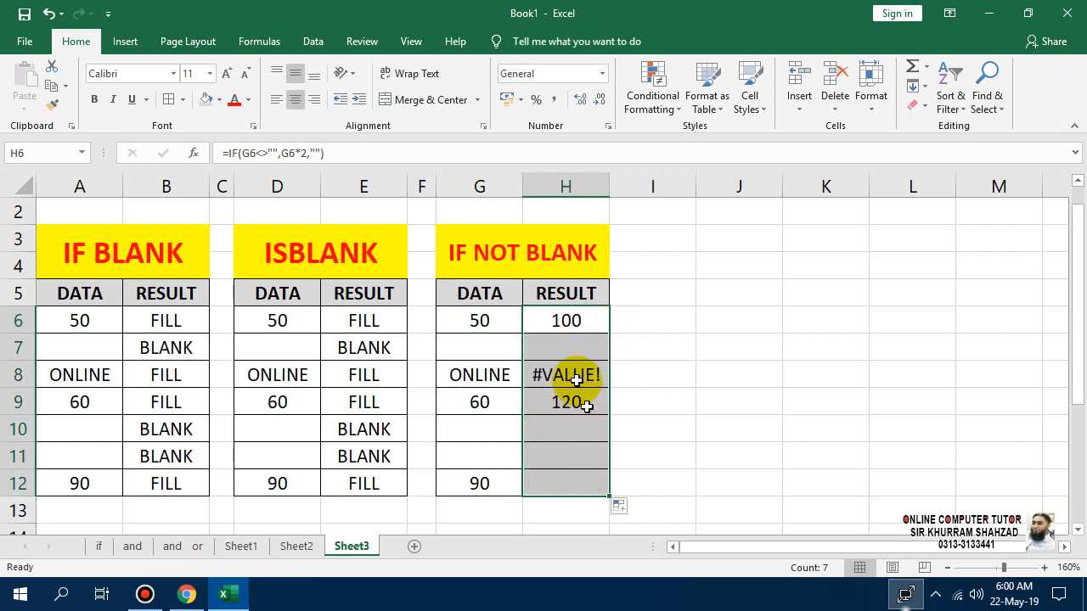
Step: Replace the text ONLINE in G8 of the IF NOT BLANK table with 30
left_click(471, 374)
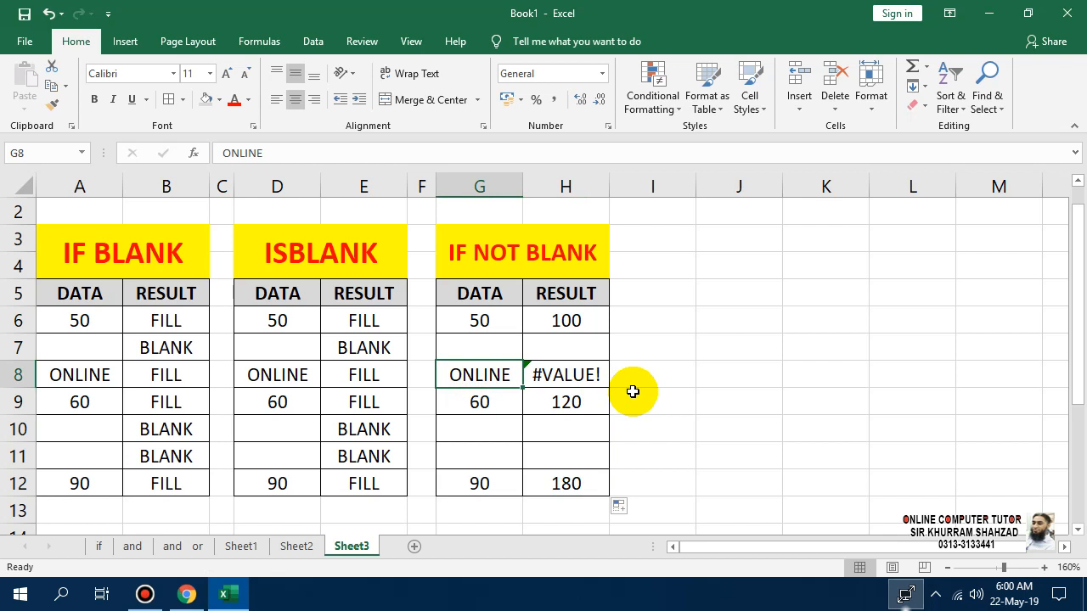
type("30")
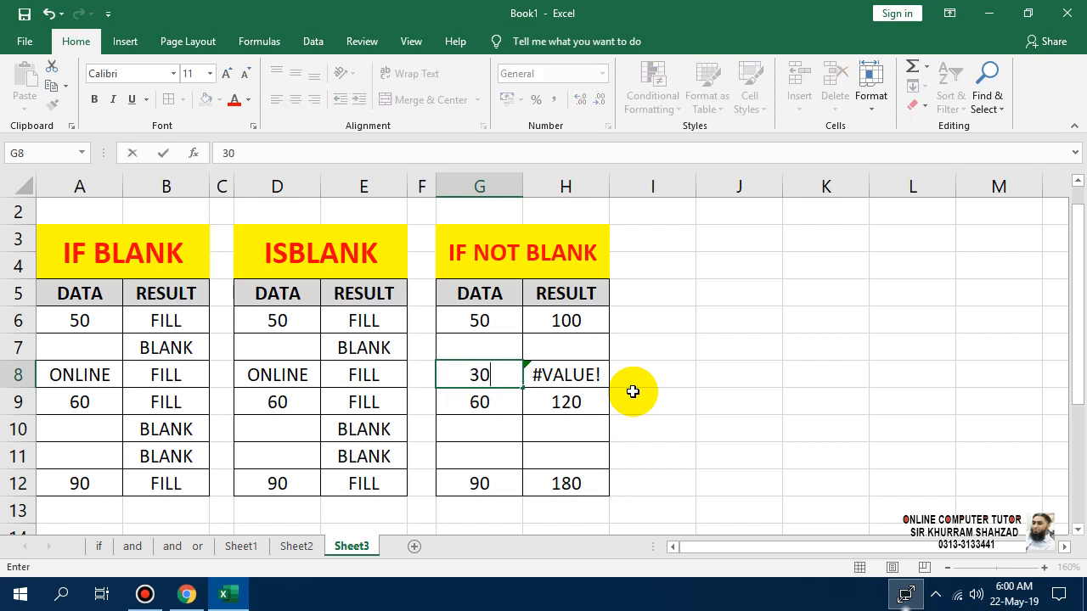
key("Return")
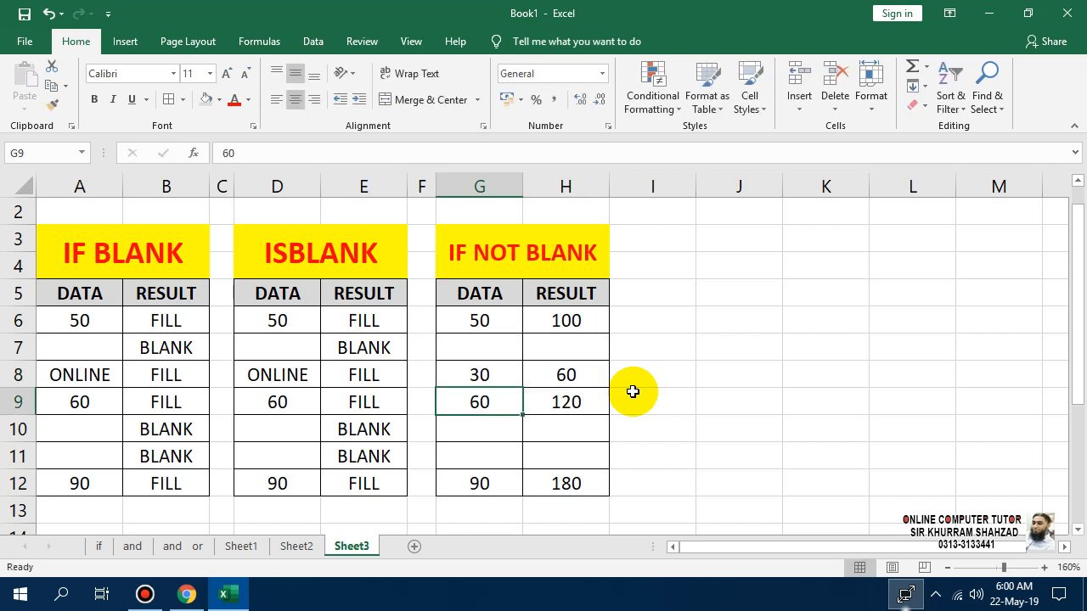
Step: Examine the empty DATA cells G7, G10 and G11 and the matching RESULT formulas in column H
left_click(572, 354)
left_click(555, 429)
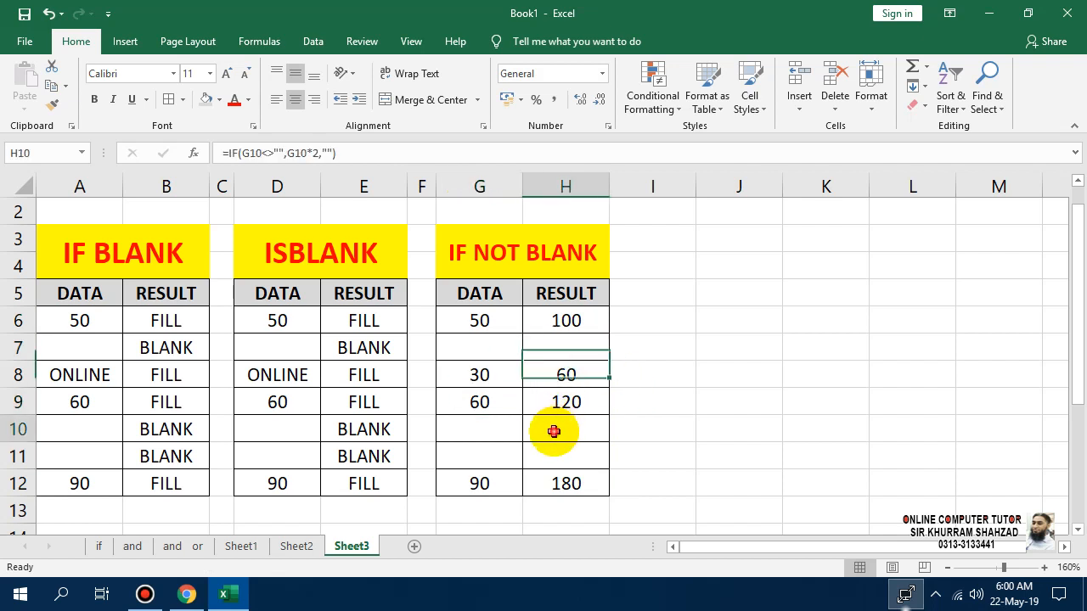
left_click(554, 456)
left_click(553, 429)
left_click(501, 351)
left_click(560, 348)
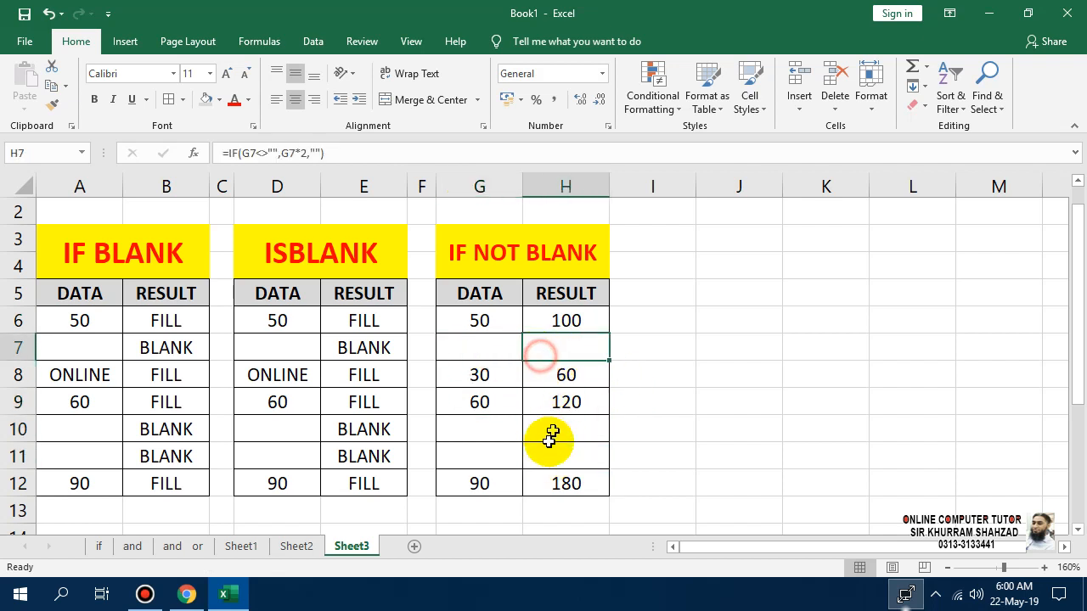
left_click(548, 450)
left_click(489, 437)
left_click(567, 431)
left_click(496, 454)
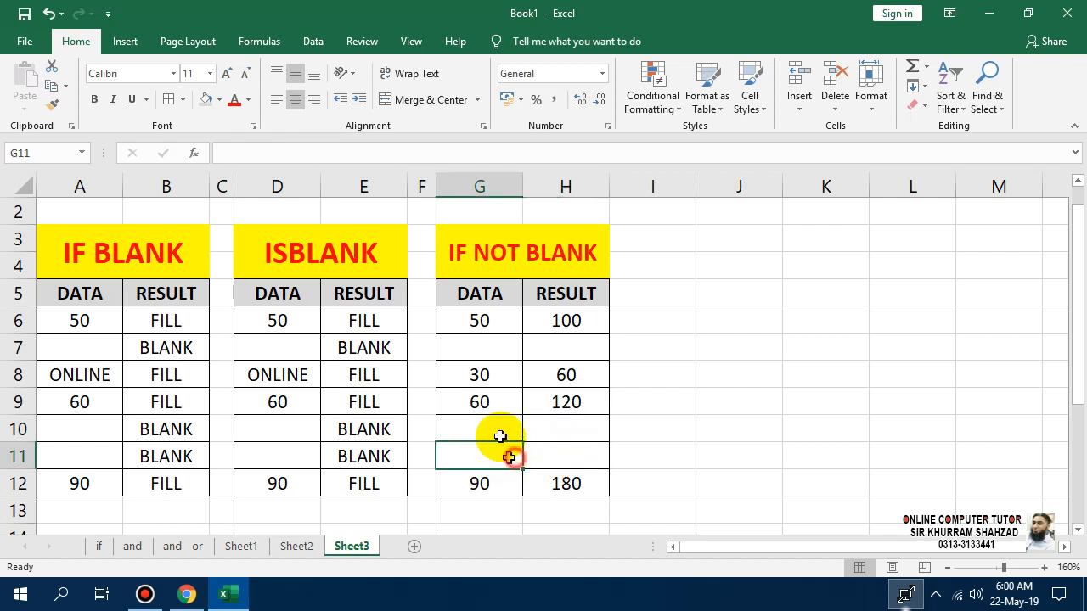
left_click(499, 431)
left_click(544, 367)
left_click(504, 346)
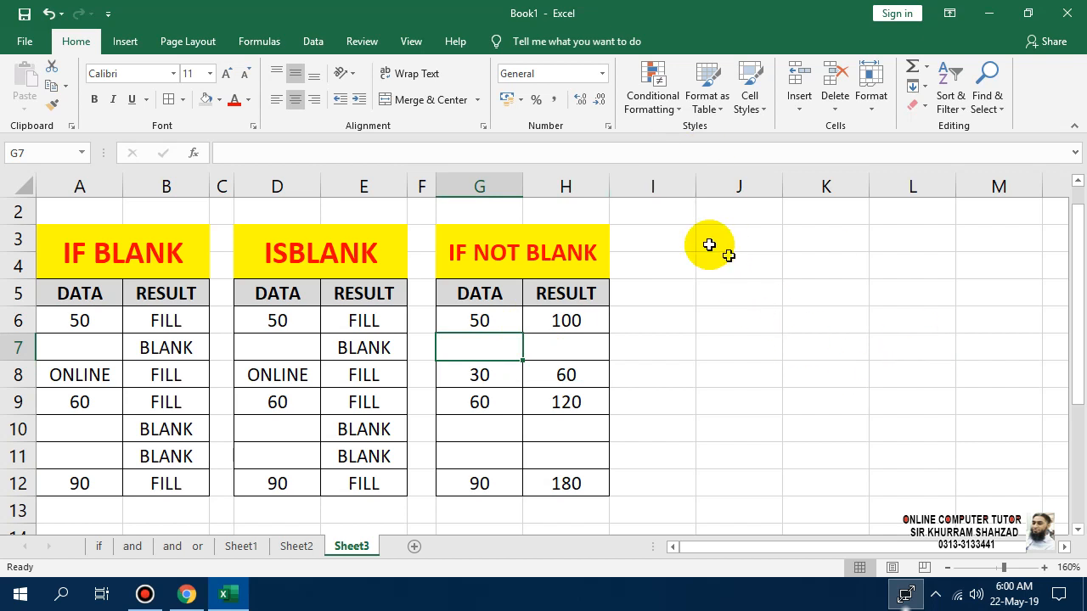
Step: Copy the IF NOT BLANK table in G3:H12 to J3 and narrow column I into a thin spacer
left_click_drag(583, 253, 584, 470)
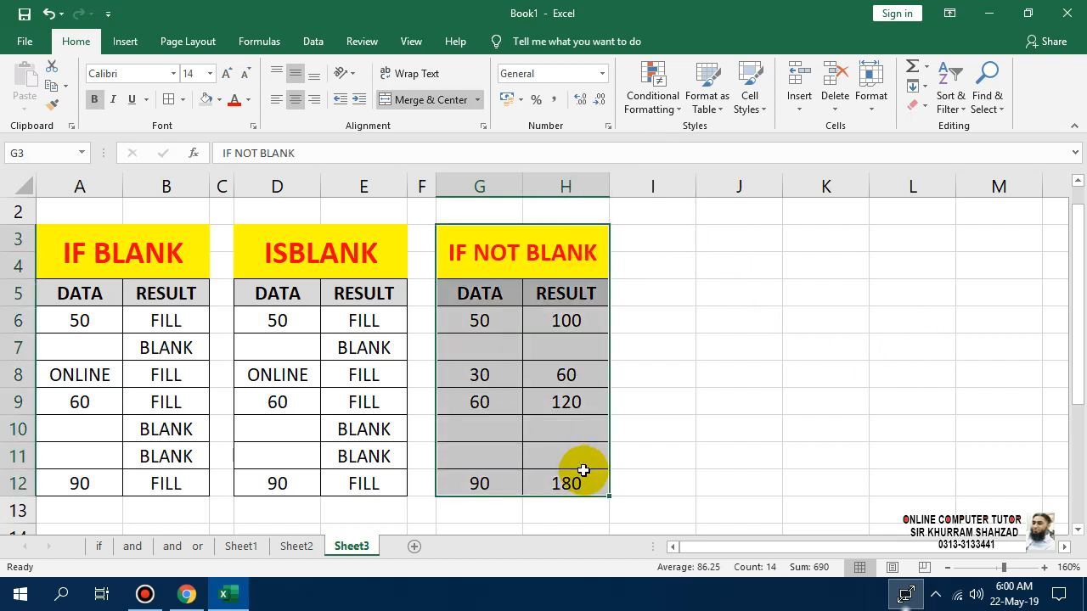
left_click(715, 245)
key("ctrl+v")
left_click_drag(695, 186, 644, 185)
Step: Change the heading of the copied table in J3 to "IF, NOT, ISBLANK"
left_click(698, 244)
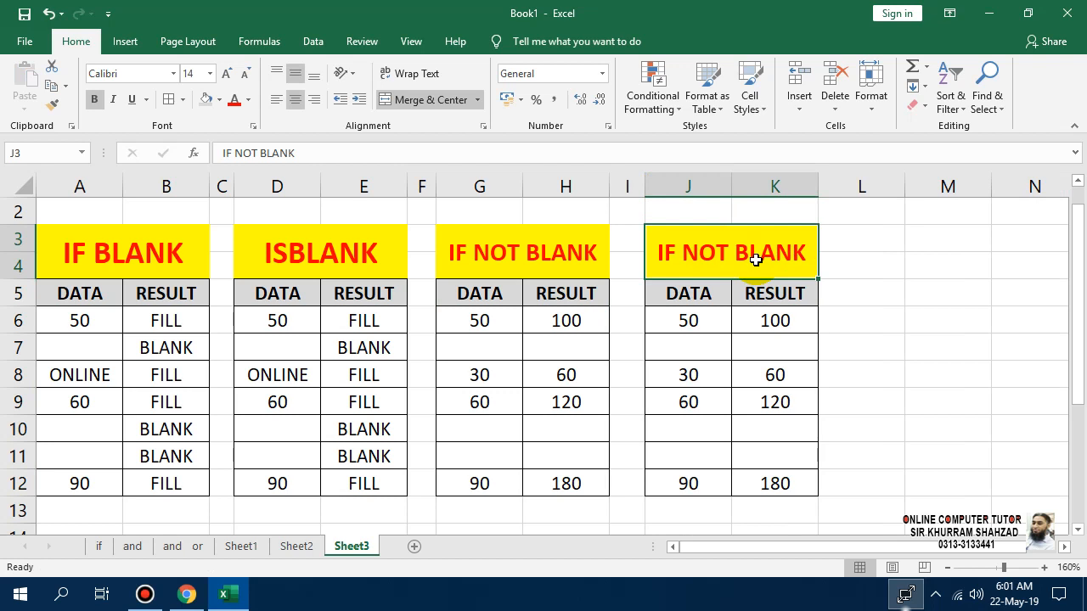
type("IF, NOT,")
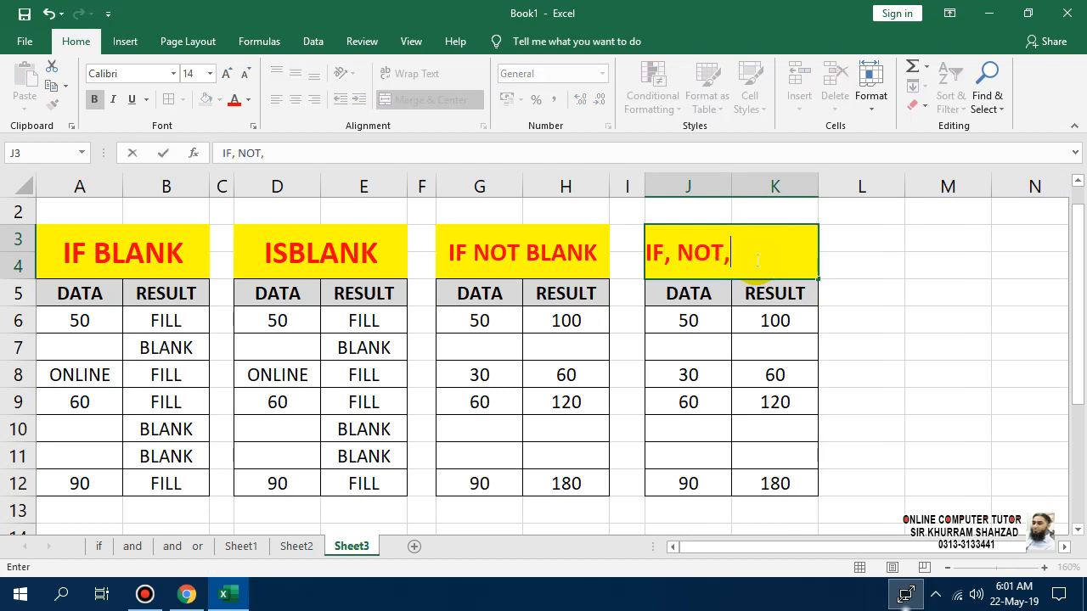
type(" ISBLANK")
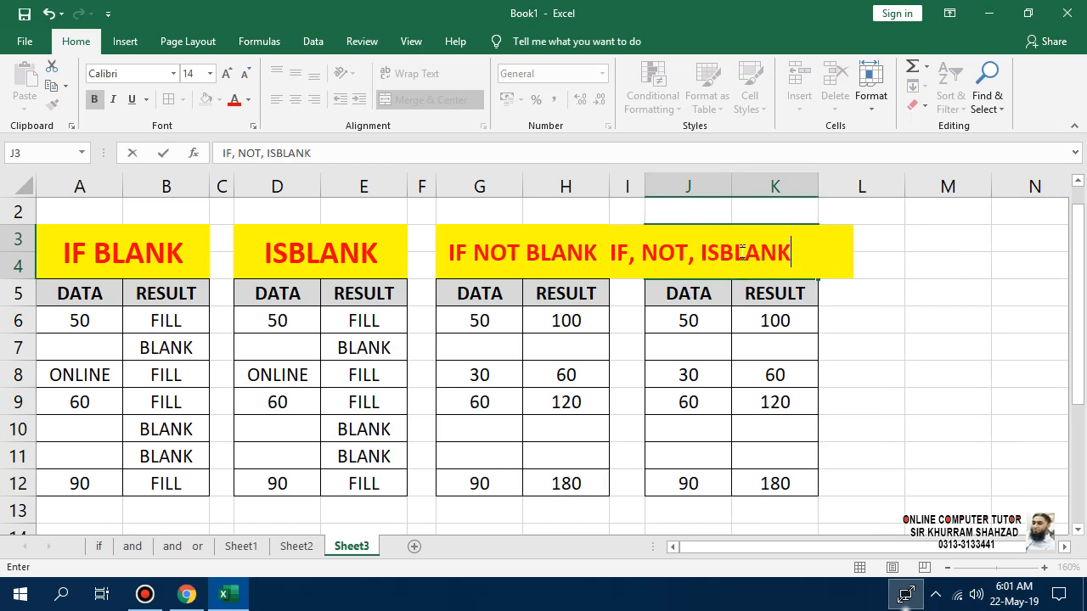
key("Return")
Step: Set the IF, NOT, ISBLANK heading to font size 12 with wrapped text
left_click(741, 246)
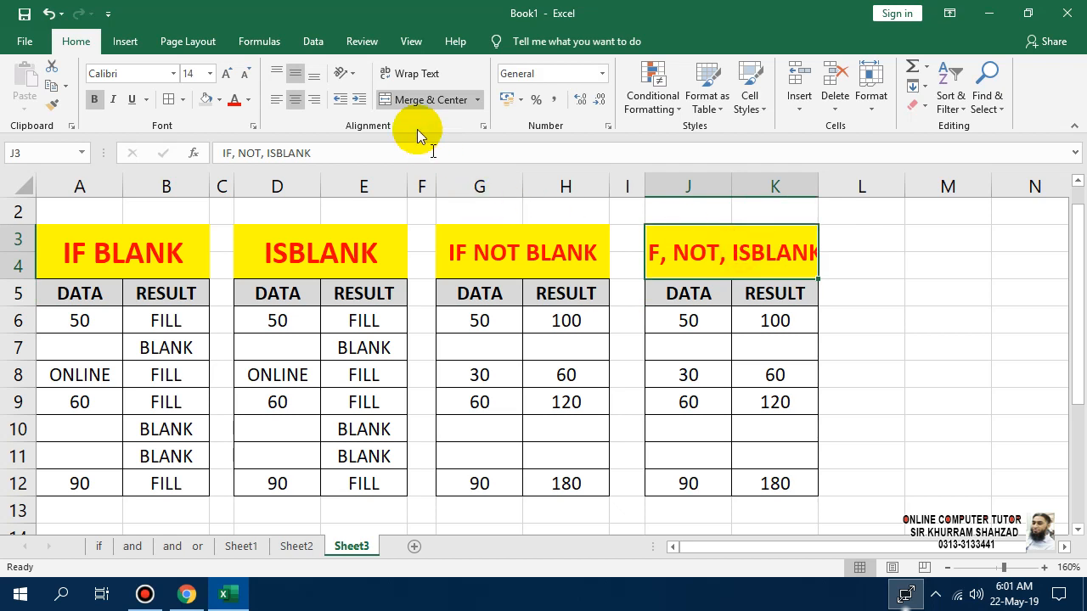
left_click(247, 77)
left_click(248, 77)
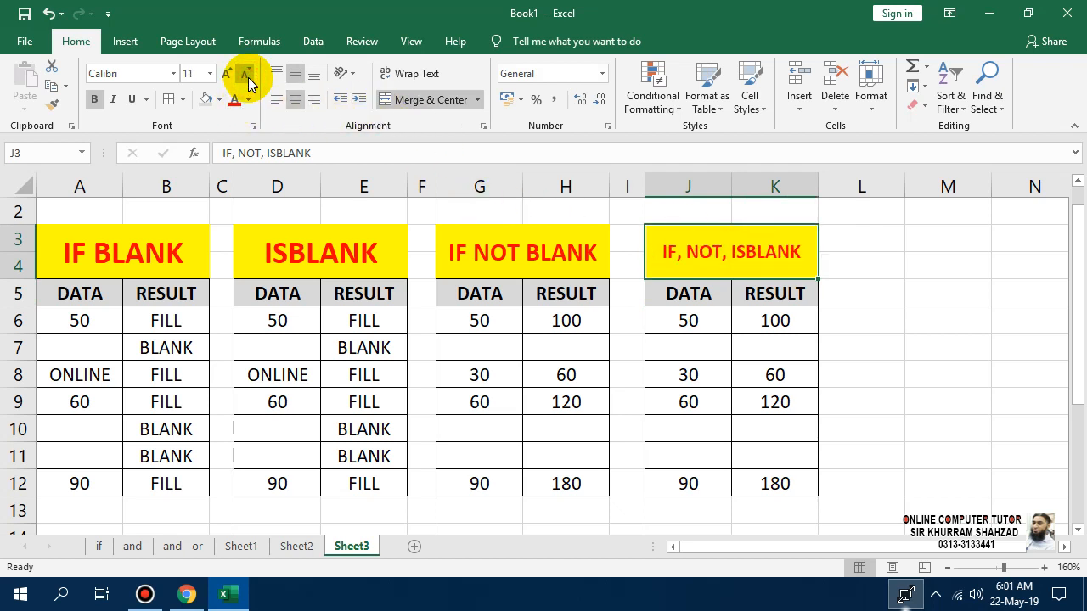
left_click(226, 76)
left_click(392, 73)
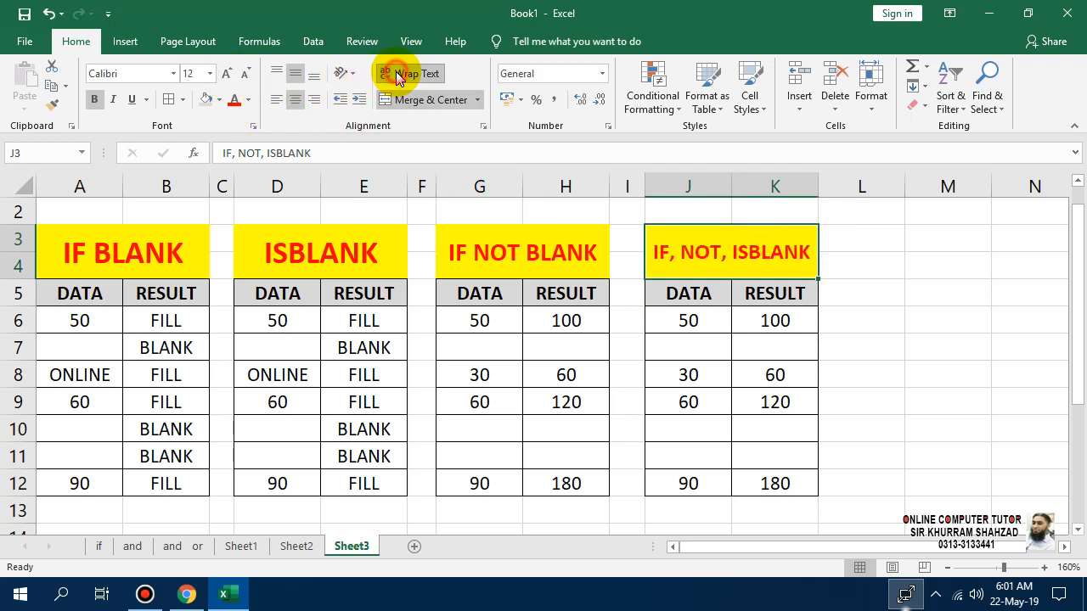
left_click(226, 76)
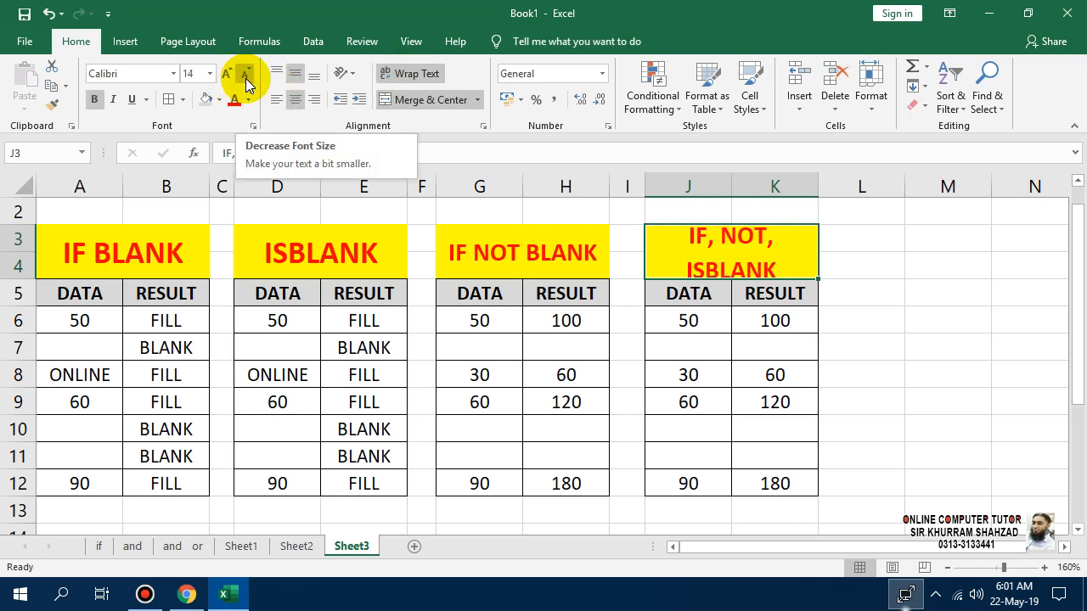
left_click(246, 78)
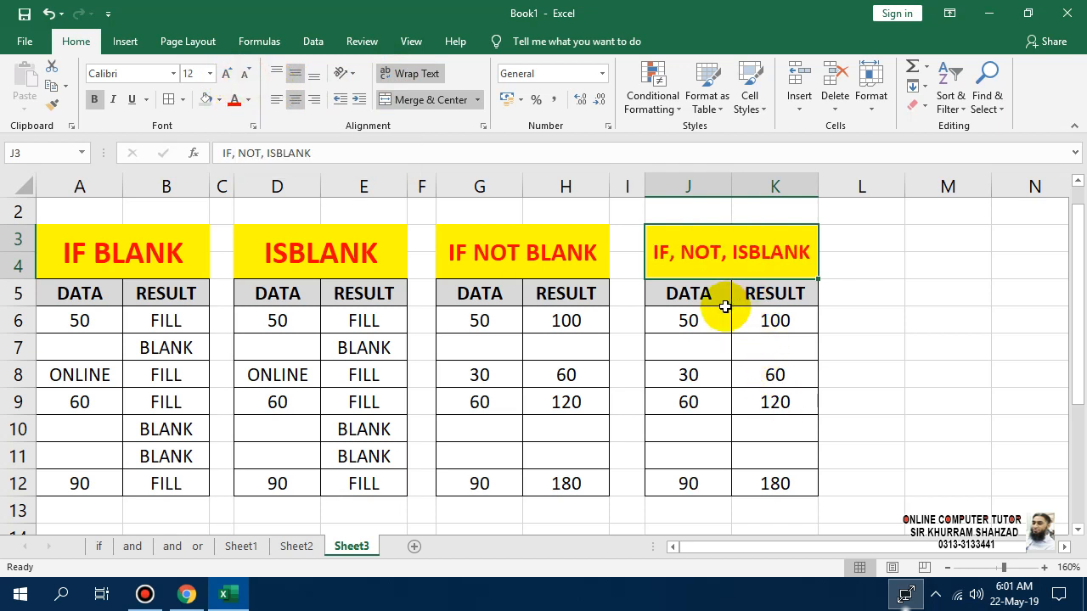
Step: Clear the RESULT formulas in K6:K12 of the IF, NOT, ISBLANK table
left_click(688, 320)
left_click_drag(751, 320, 752, 469)
key("Delete")
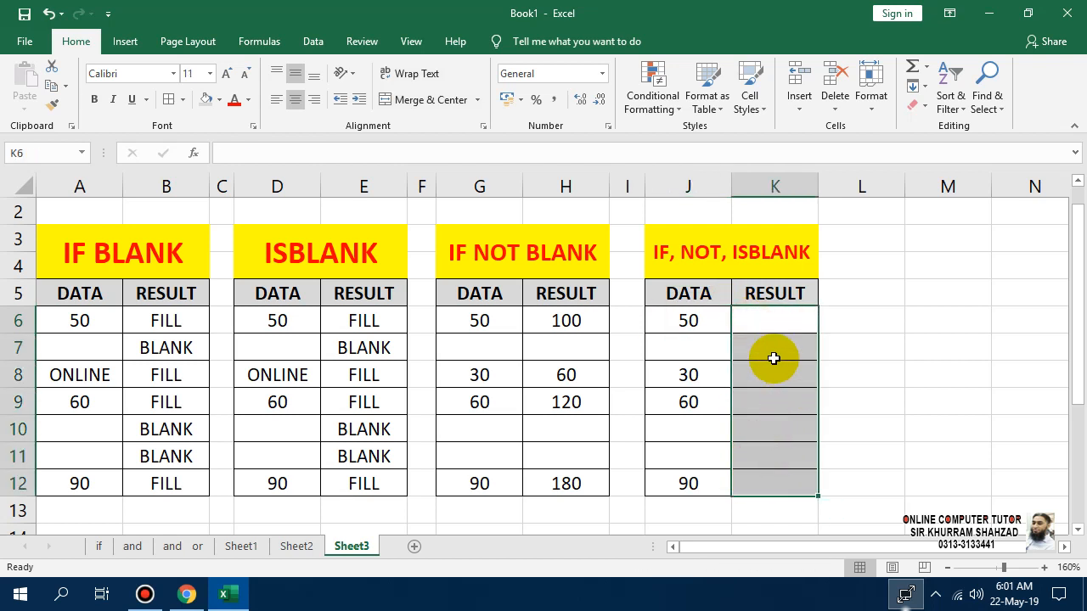
Step: Enter =IF(NOT(ISBLANK(J6)),J6*2,"") in K6 and fill it down to K12
left_click(755, 316)
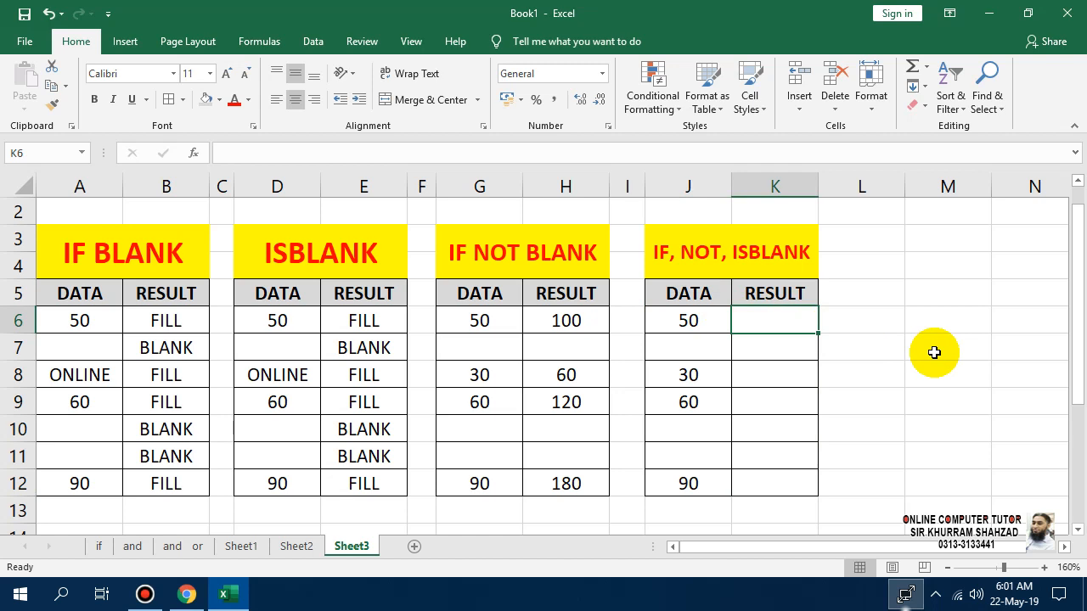
type("=IF")
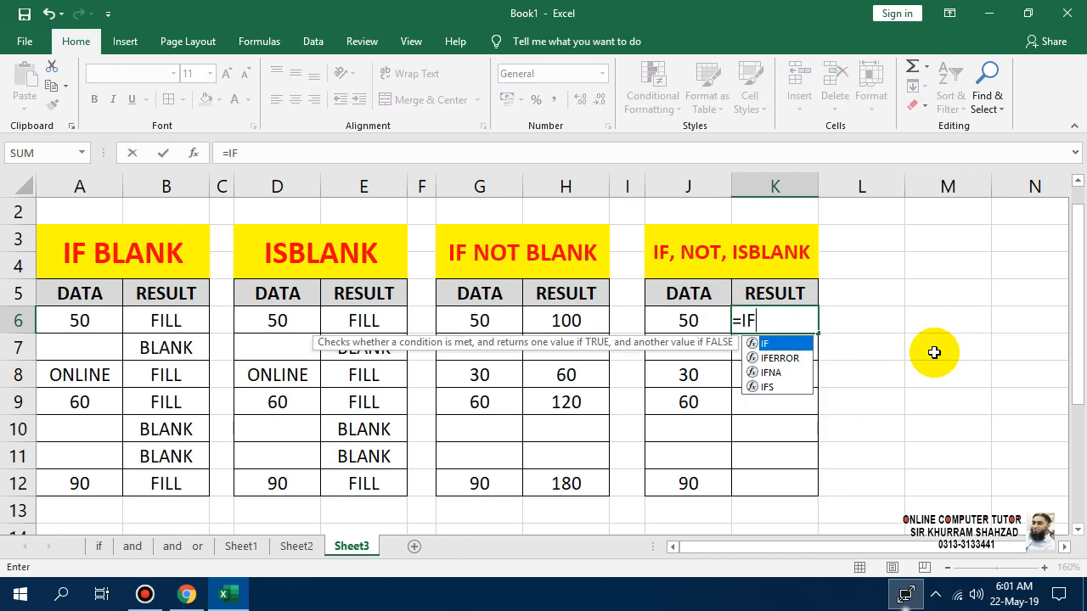
type("(NOT")
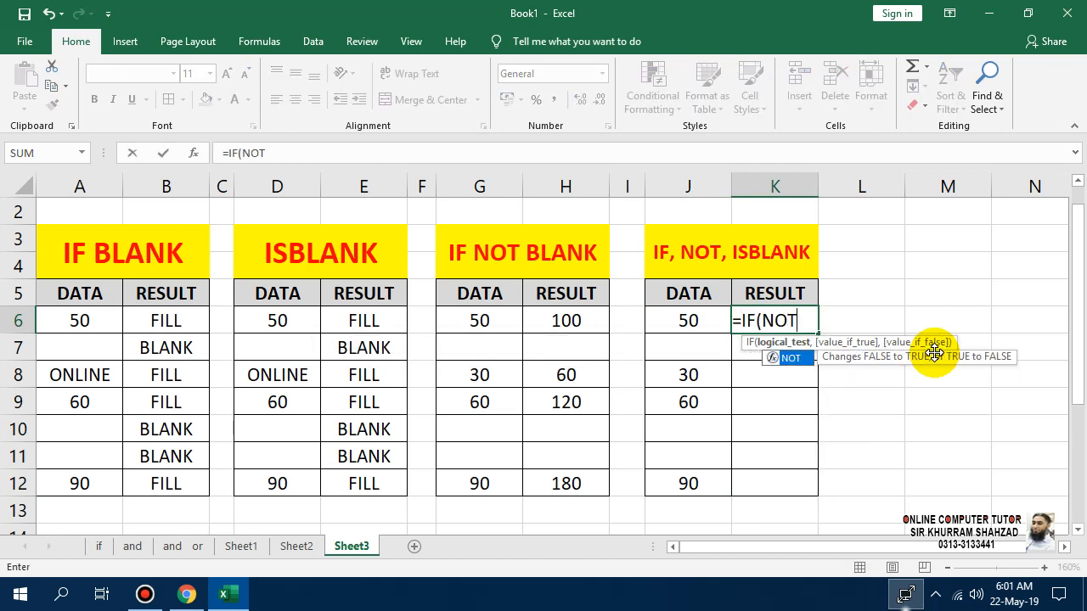
type("(ISBLANK")
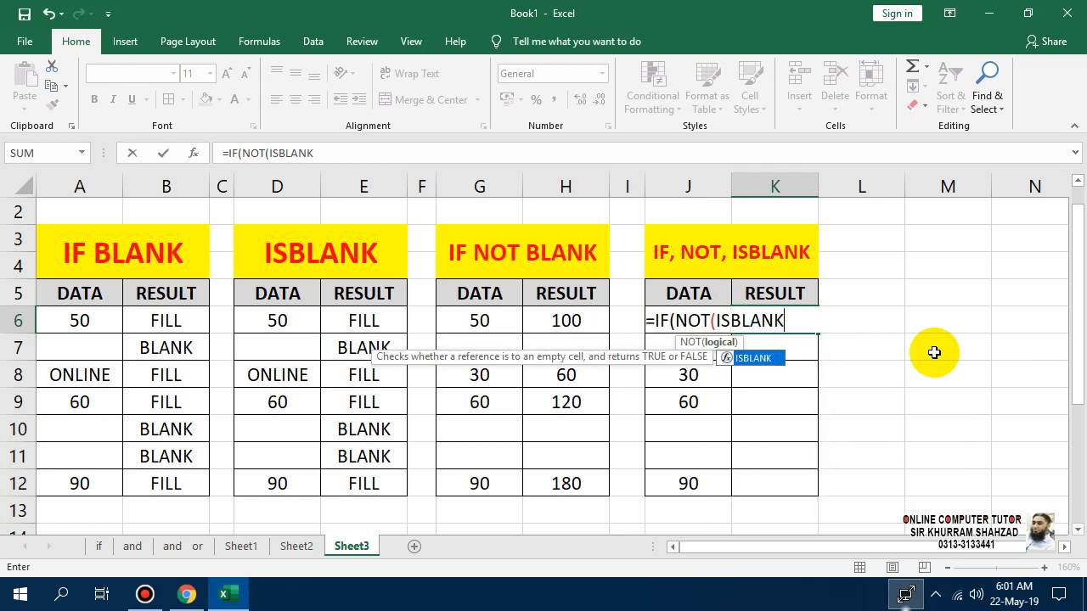
type("(")
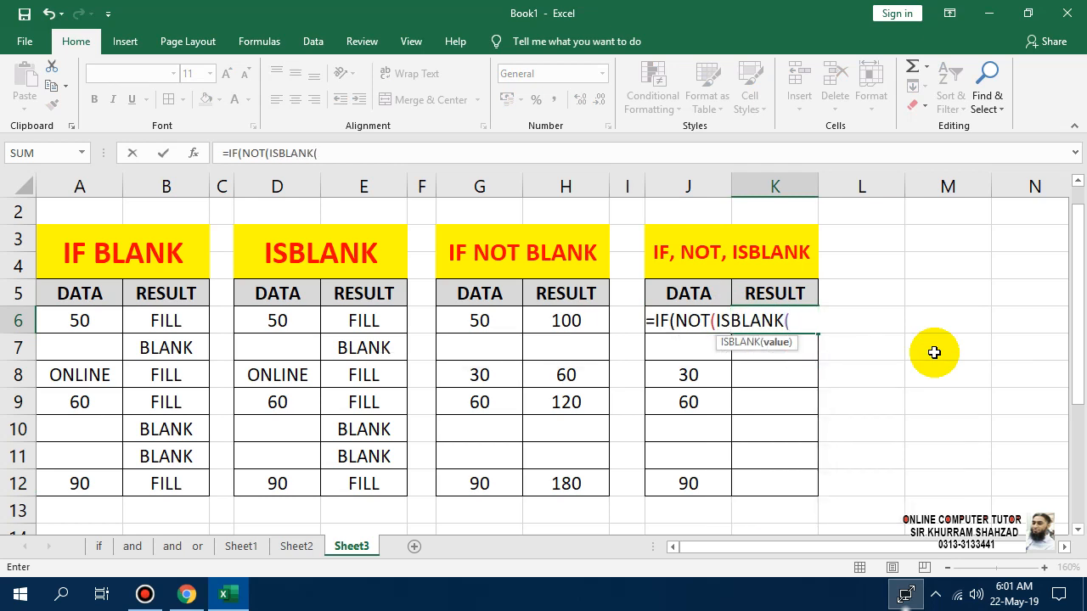
key("Left")
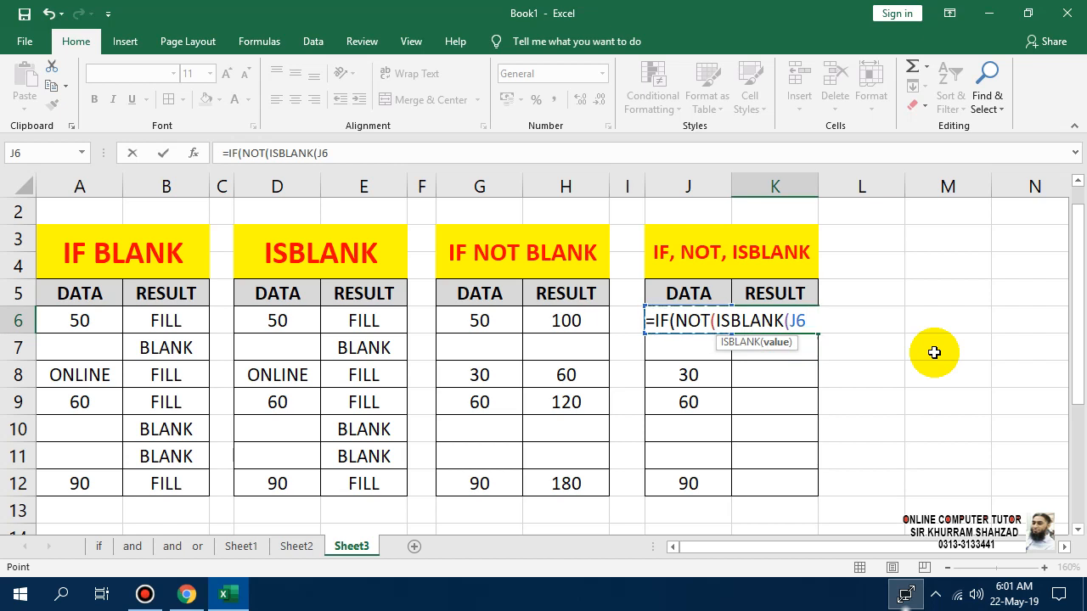
type("))")
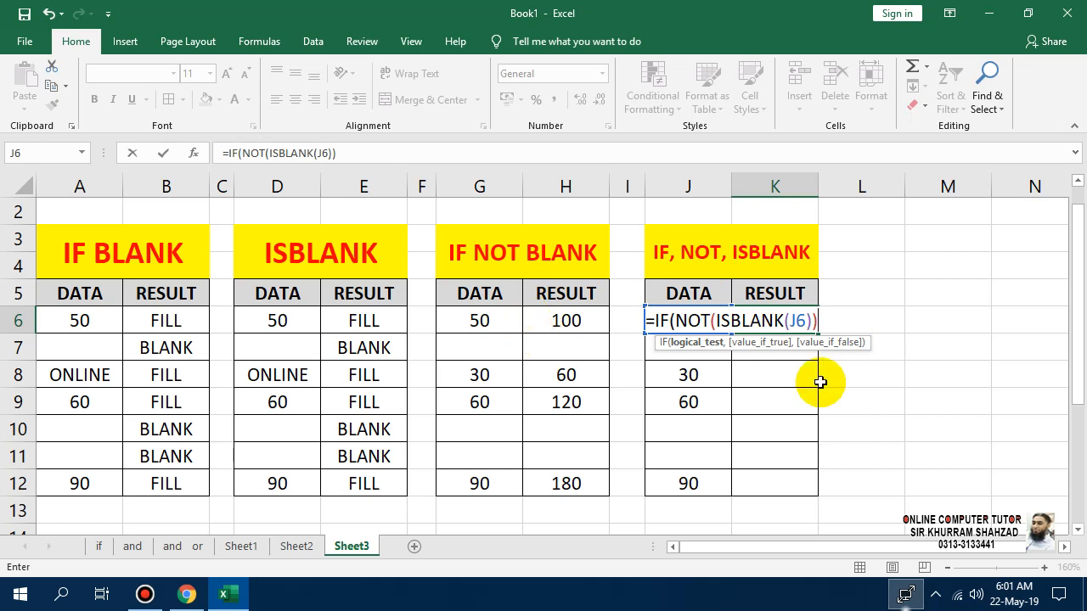
type(",")
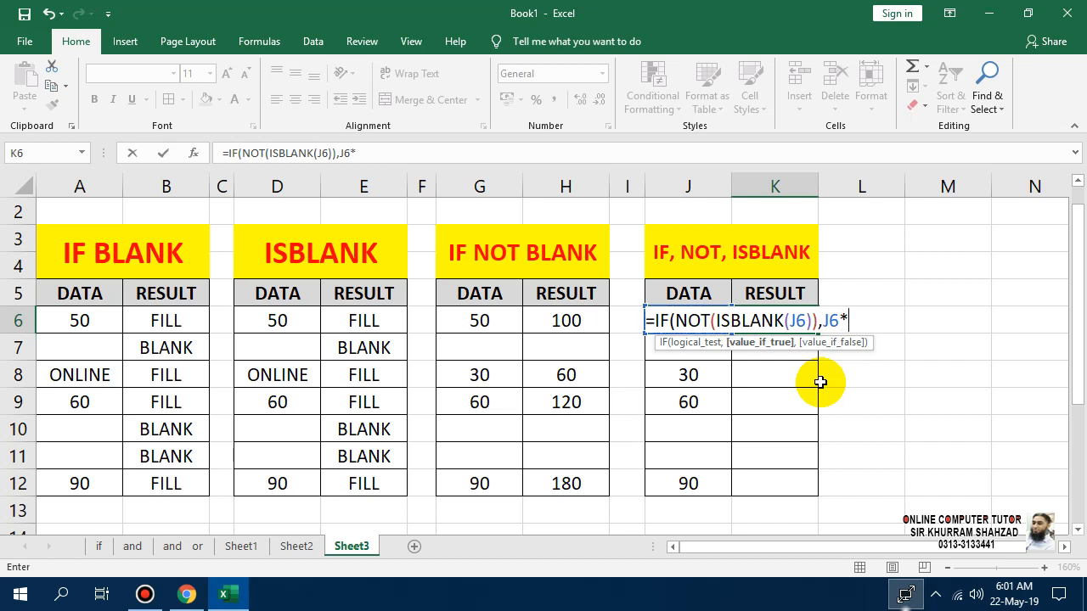
type("J6*2,")
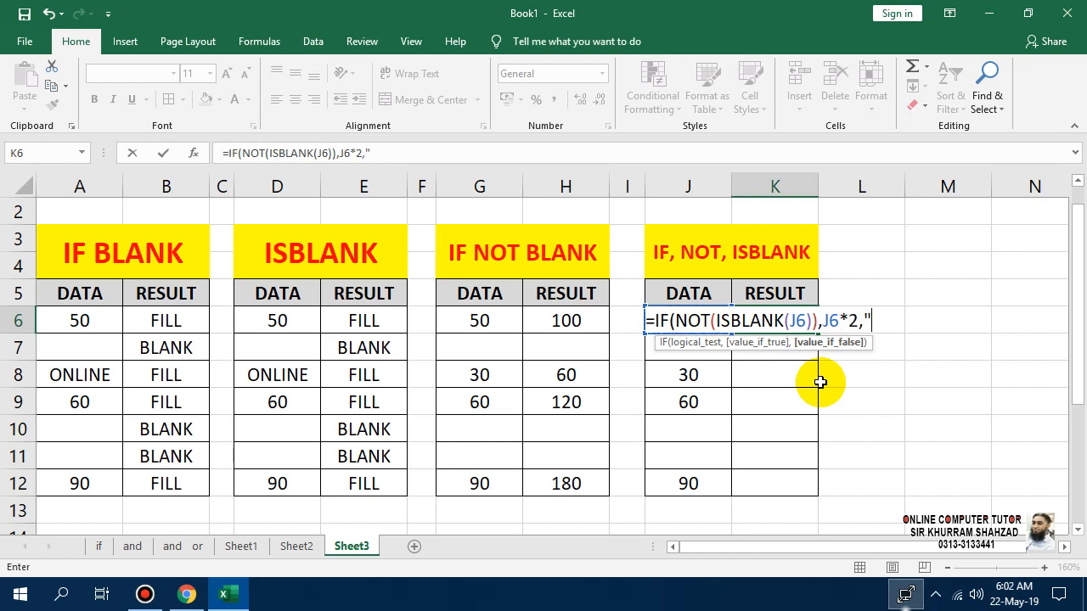
type("\"\")")
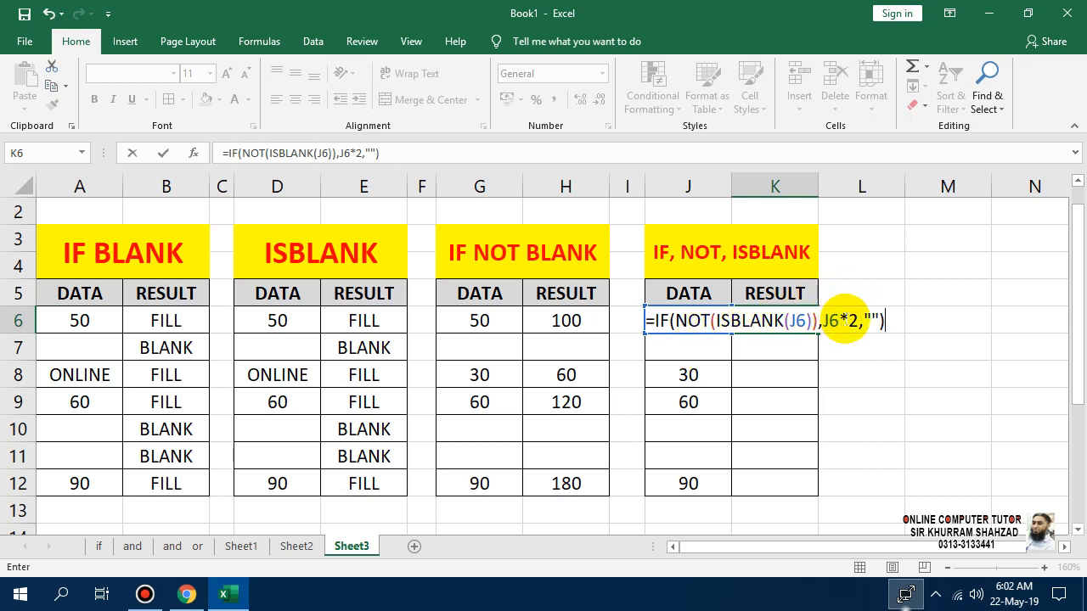
key("Return")
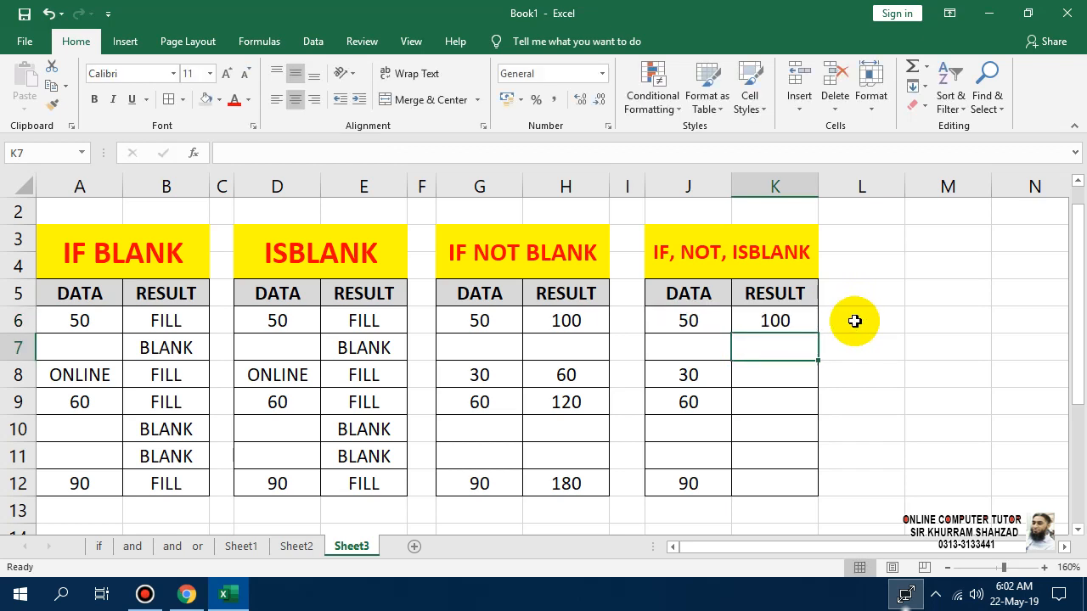
left_click(779, 321)
left_click_drag(817, 333, 808, 492)
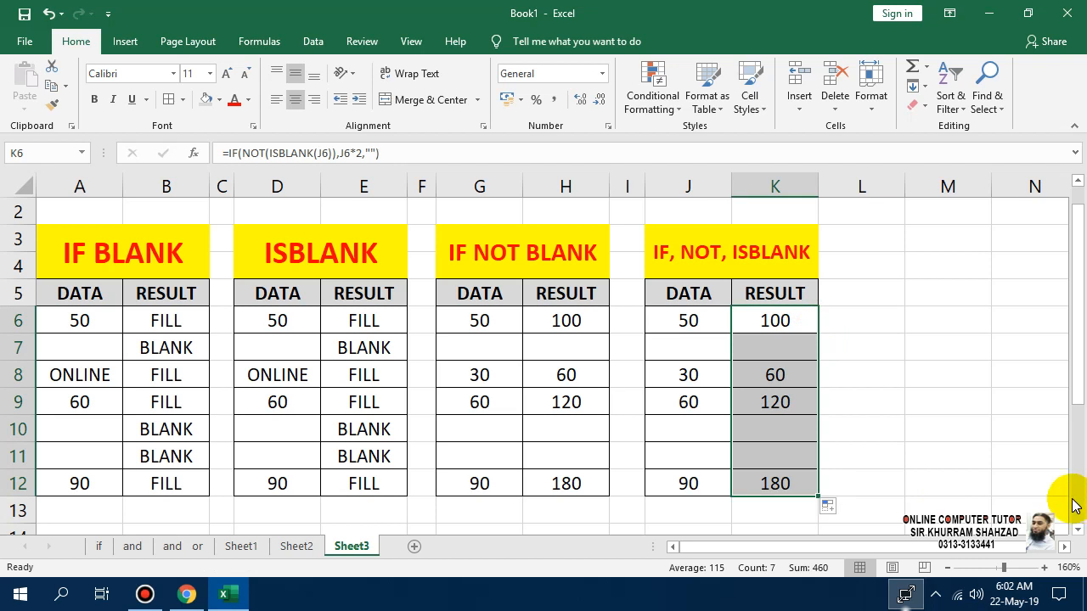
Step: Copy the IF, NOT, ISBLANK table in J3:K12 to M3 and narrow column L into a thin spacer
left_click_drag(795, 253, 776, 479)
key("ctrl+c")
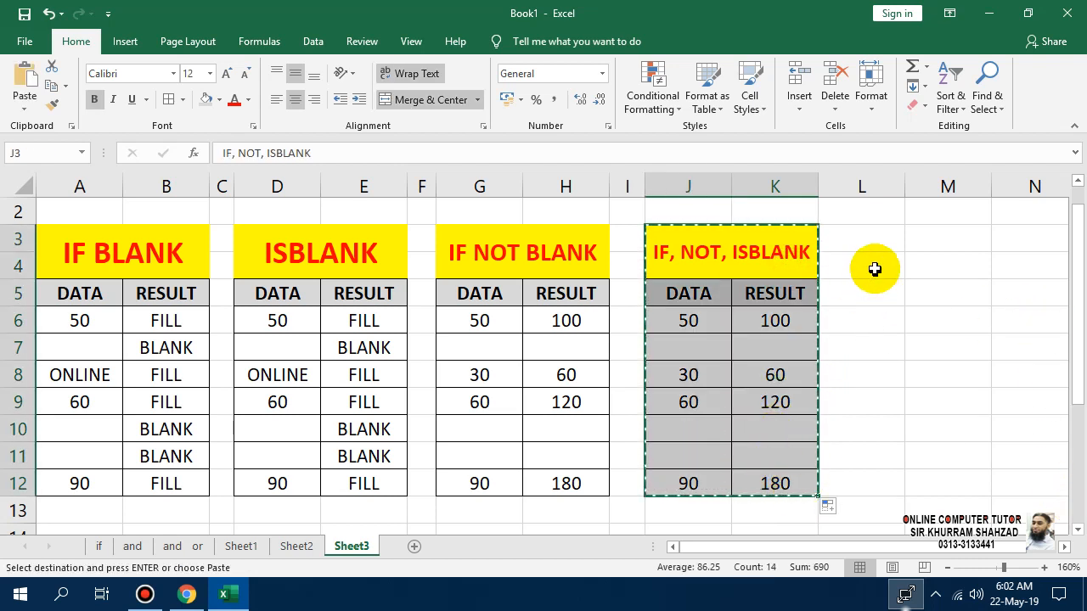
left_click(919, 247)
key("ctrl+v")
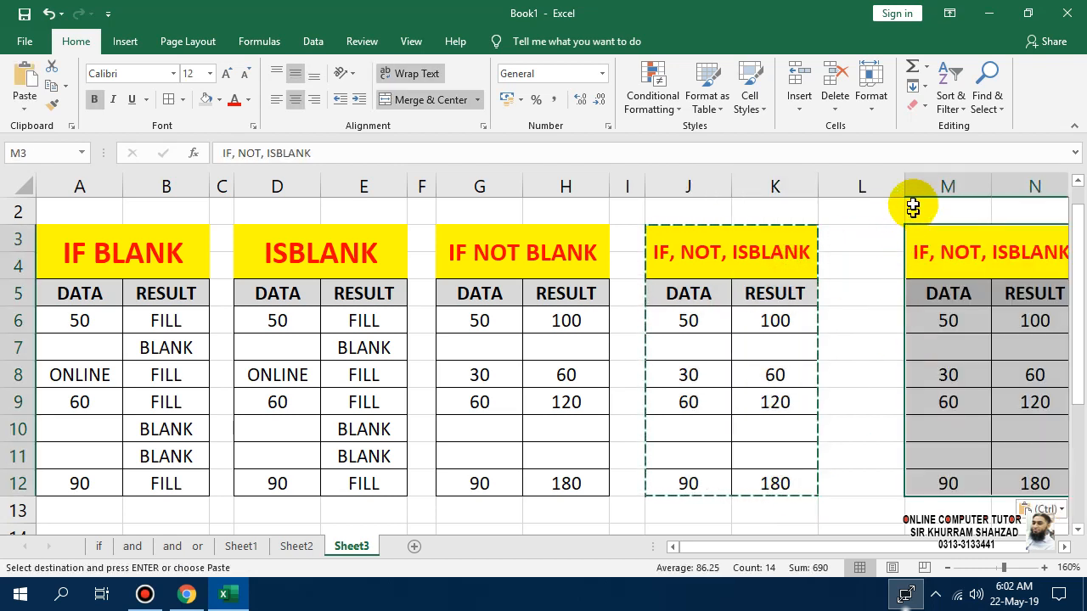
left_click_drag(907, 193, 859, 192)
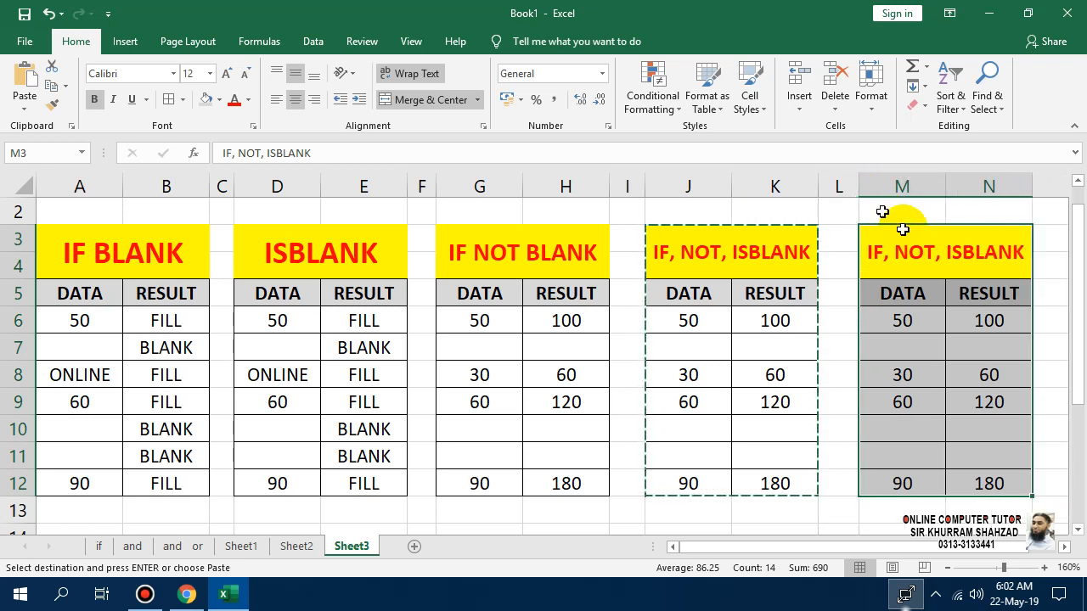
Step: Change the heading of the copied table in M3 to "HIGHLIGHT BLANK CELLS"
left_click(912, 257)
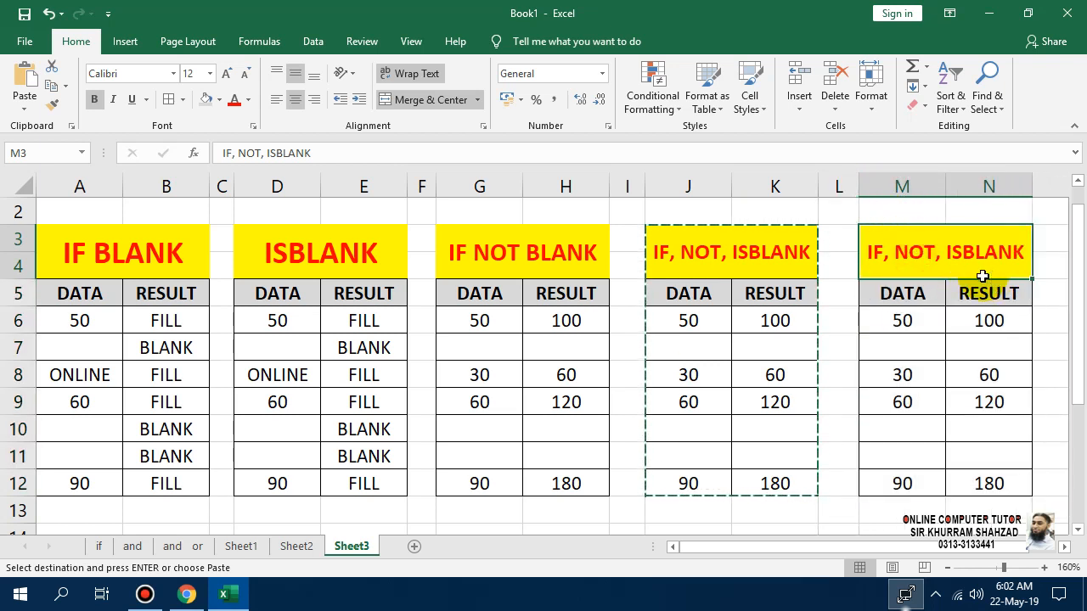
type("HIGH")
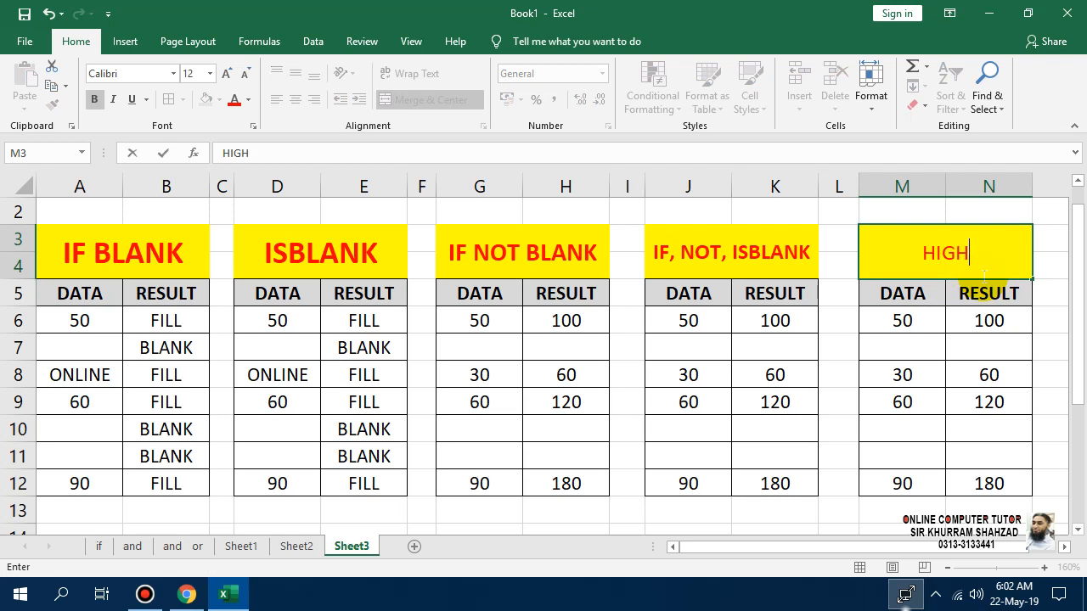
type("LIGHT B")
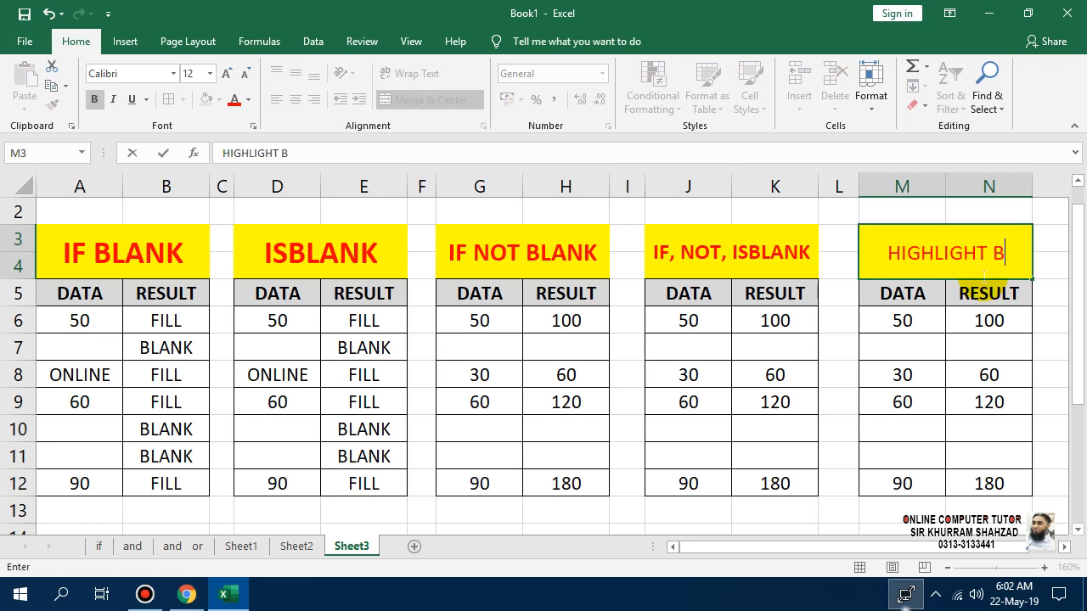
type("LANK CE")
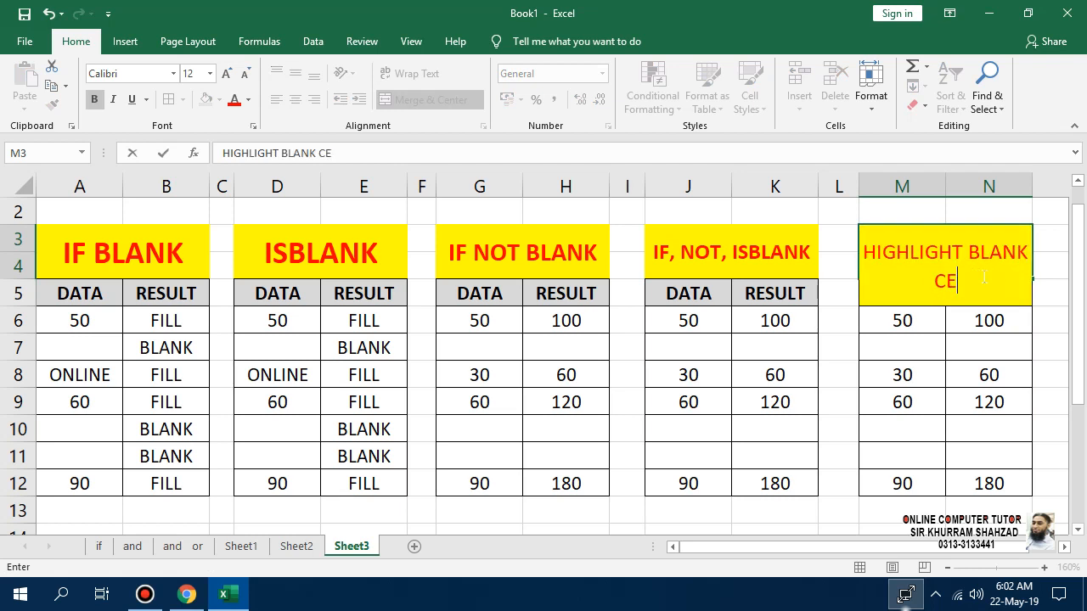
type("LLS")
key("Return")
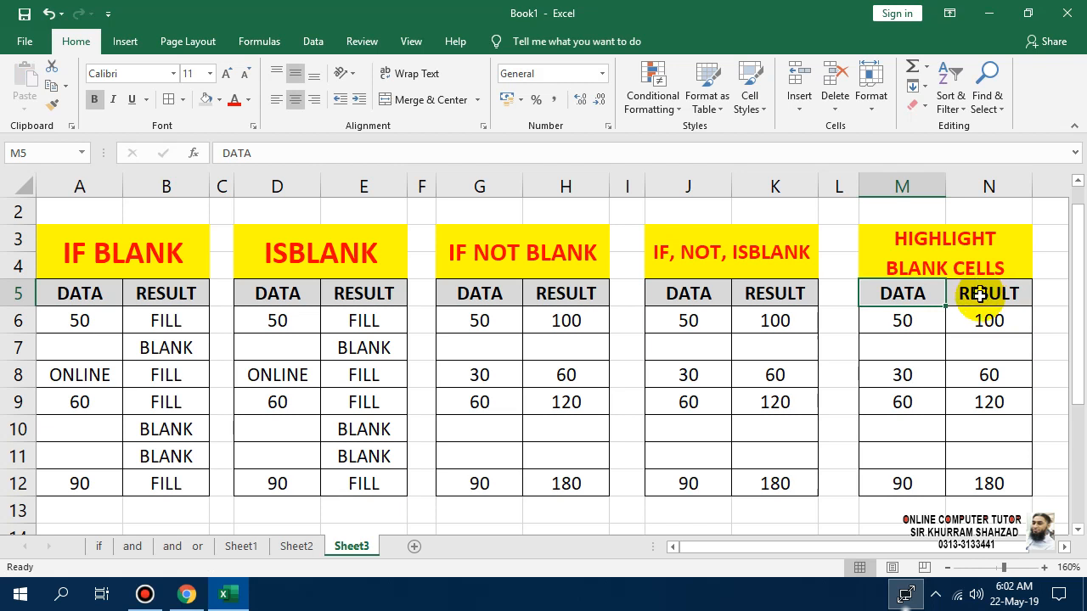
Step: Merge and centre M5:N5 into a single DATA header, discarding the RESULT label
left_click(972, 322)
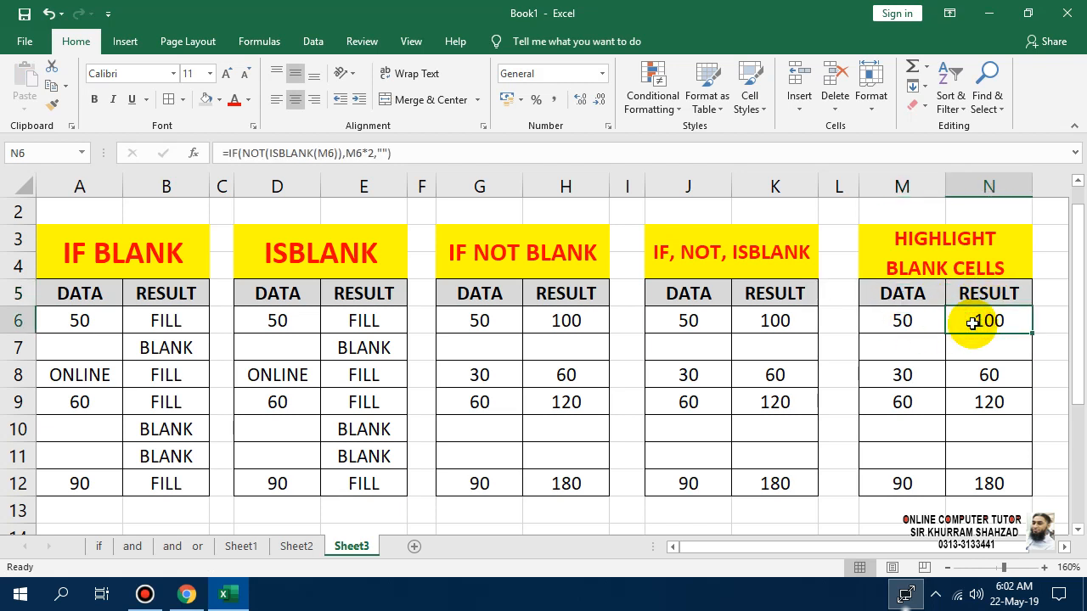
left_click_drag(973, 322, 968, 476)
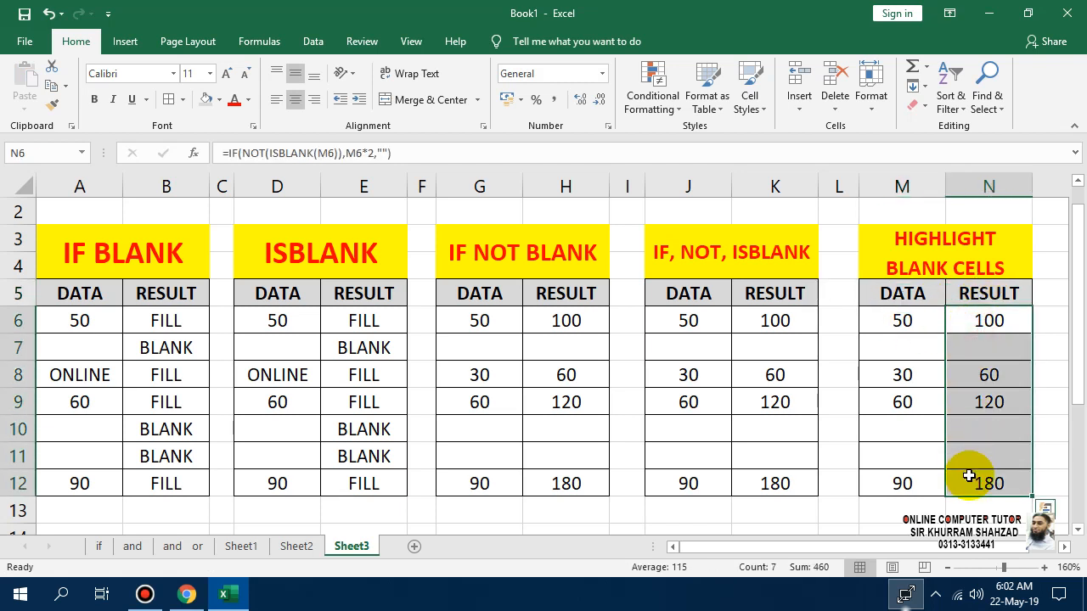
left_click(990, 369)
left_click_drag(991, 319, 991, 481)
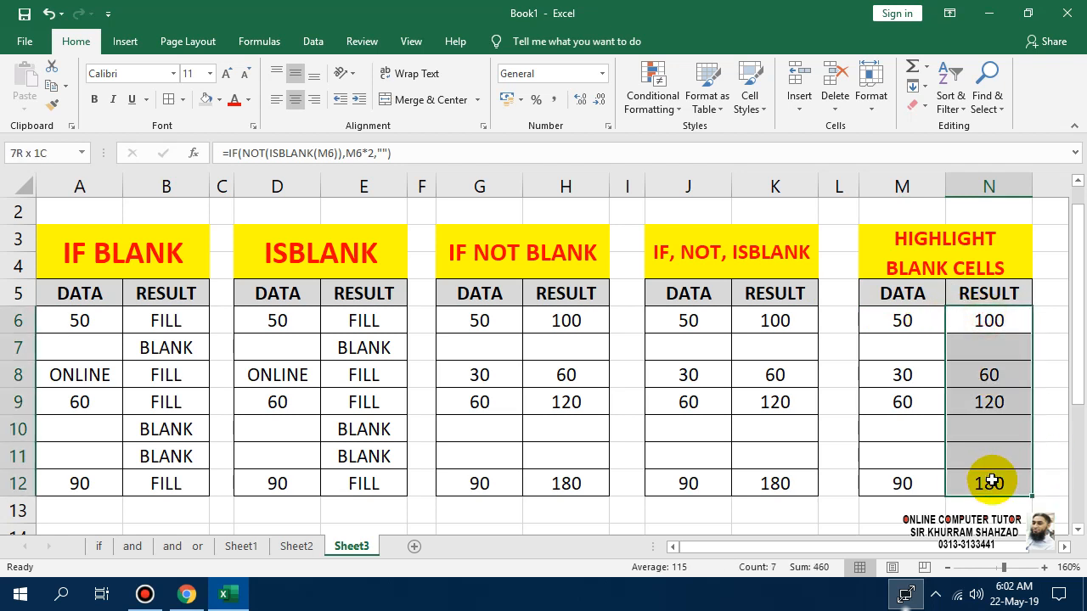
left_click(966, 286)
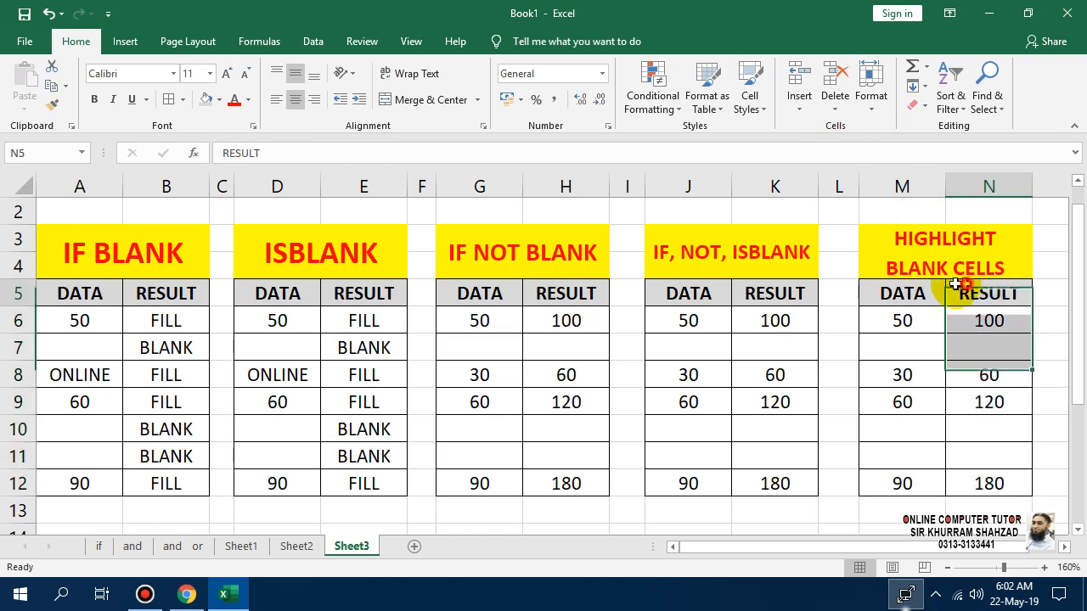
left_click_drag(956, 284, 923, 284)
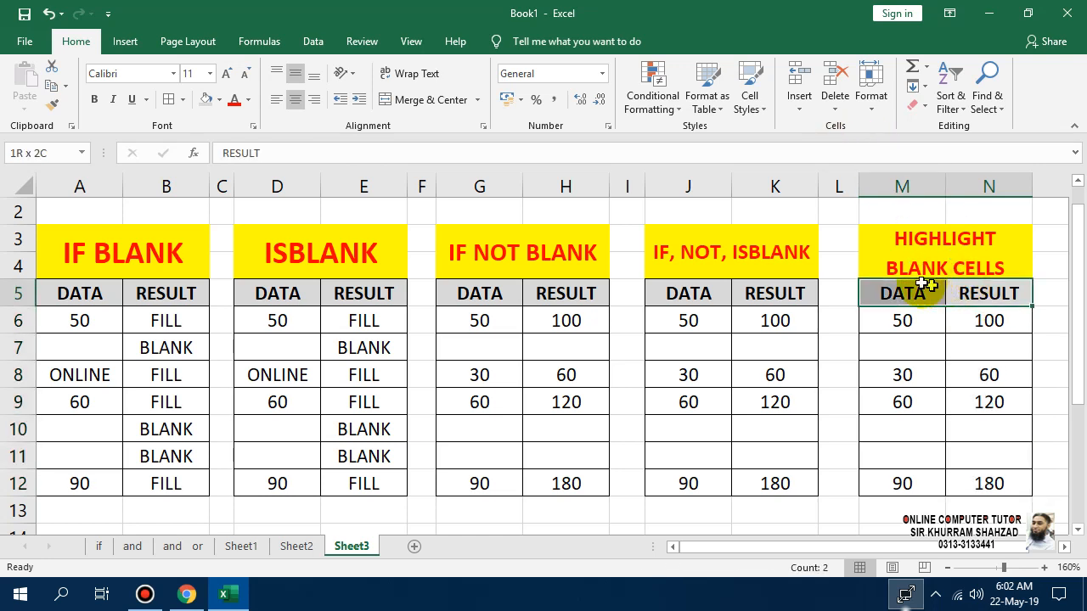
left_click(406, 101)
left_click(506, 341)
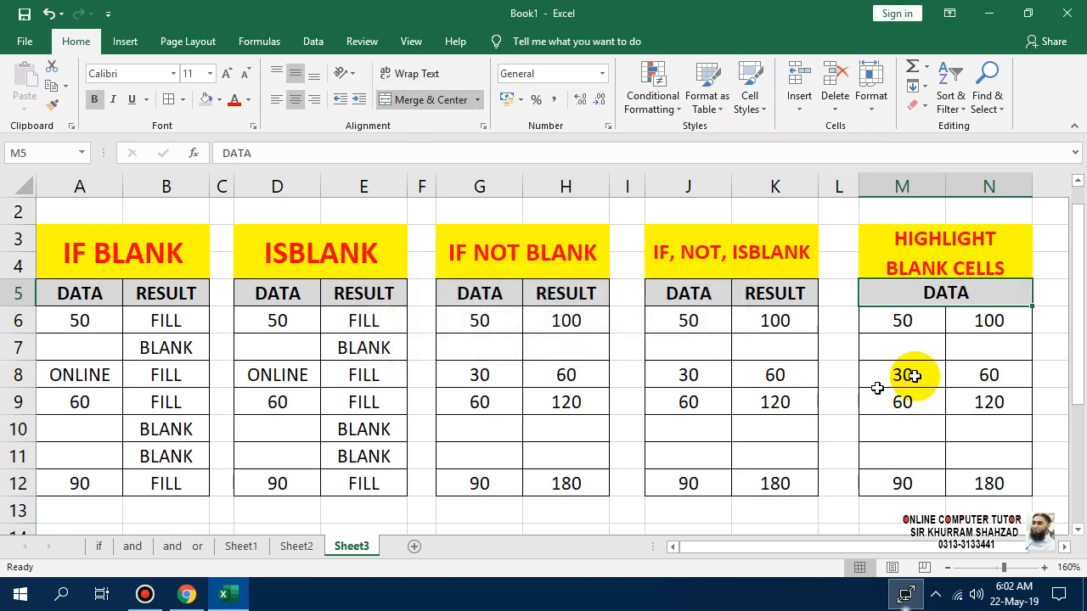
Step: Clear the formatting of N6:N12 in the HIGHLIGHT BLANK CELLS table
left_click_drag(982, 323, 963, 470)
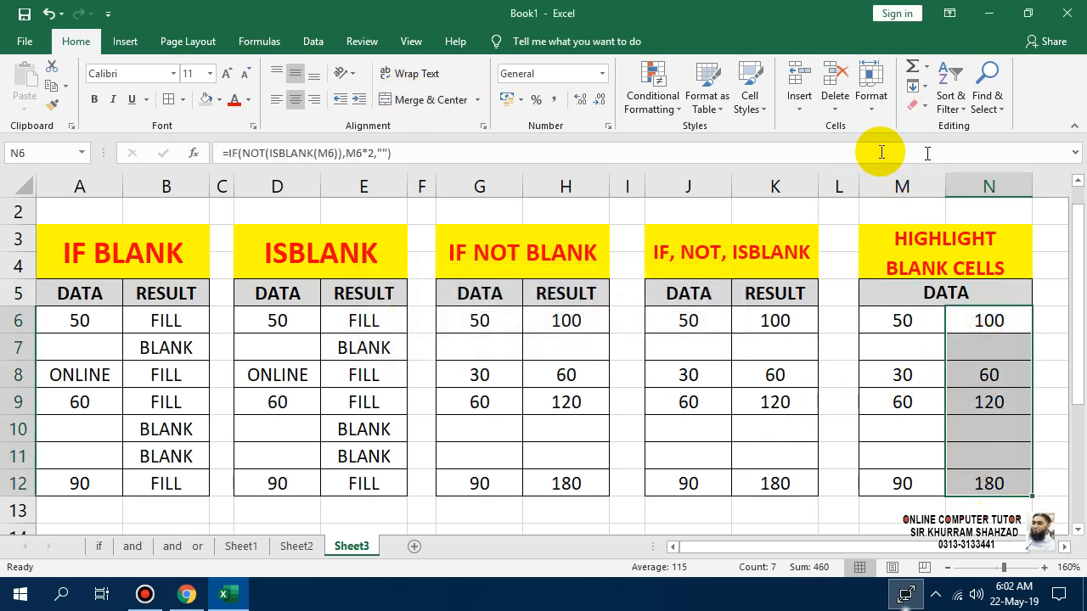
left_click(921, 105)
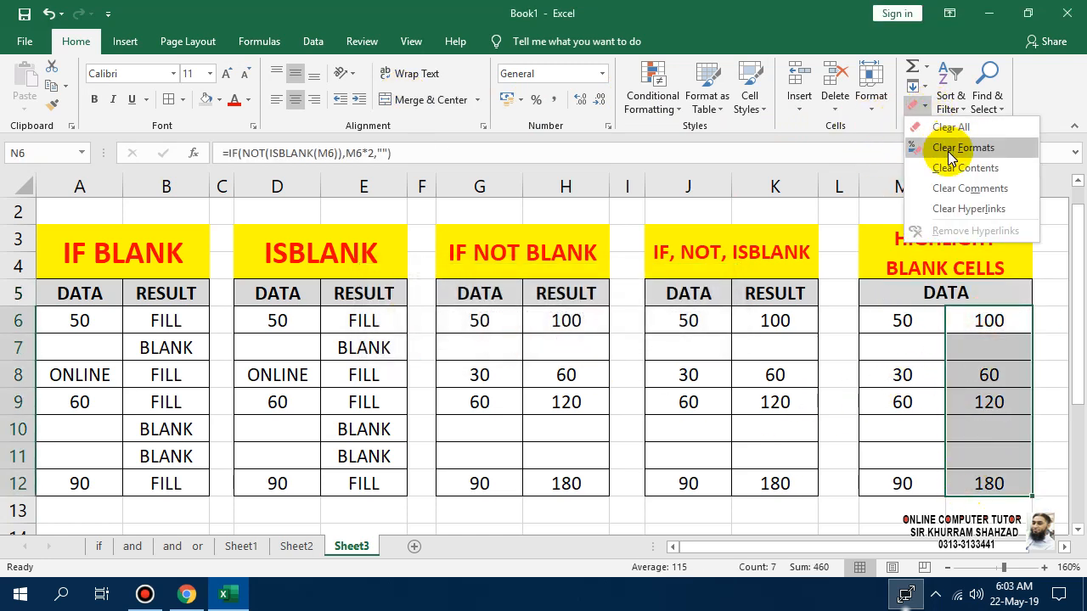
left_click(951, 149)
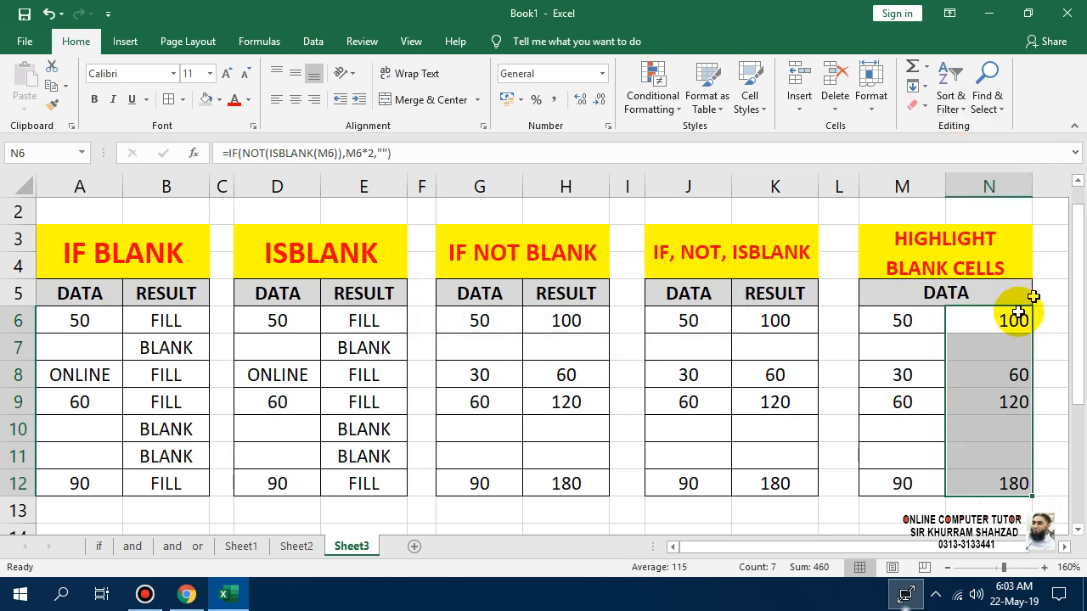
Step: Make the values in M6:M12 and N6:N12 bold and centre those in N6:N12
left_click_drag(907, 327, 895, 478)
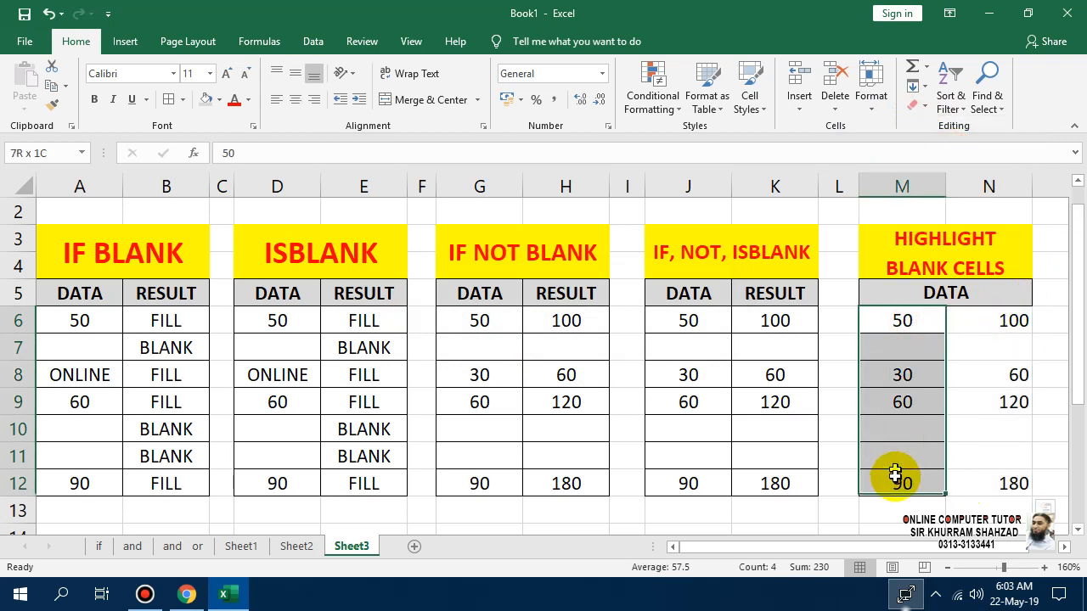
left_click(94, 99)
left_click_drag(977, 320, 963, 484)
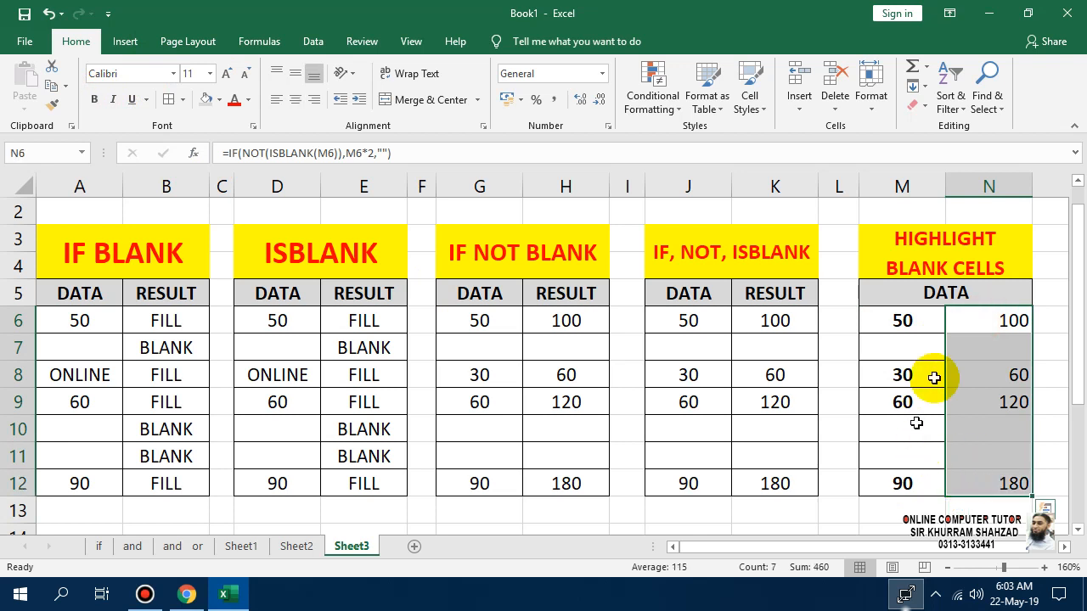
left_click(294, 100)
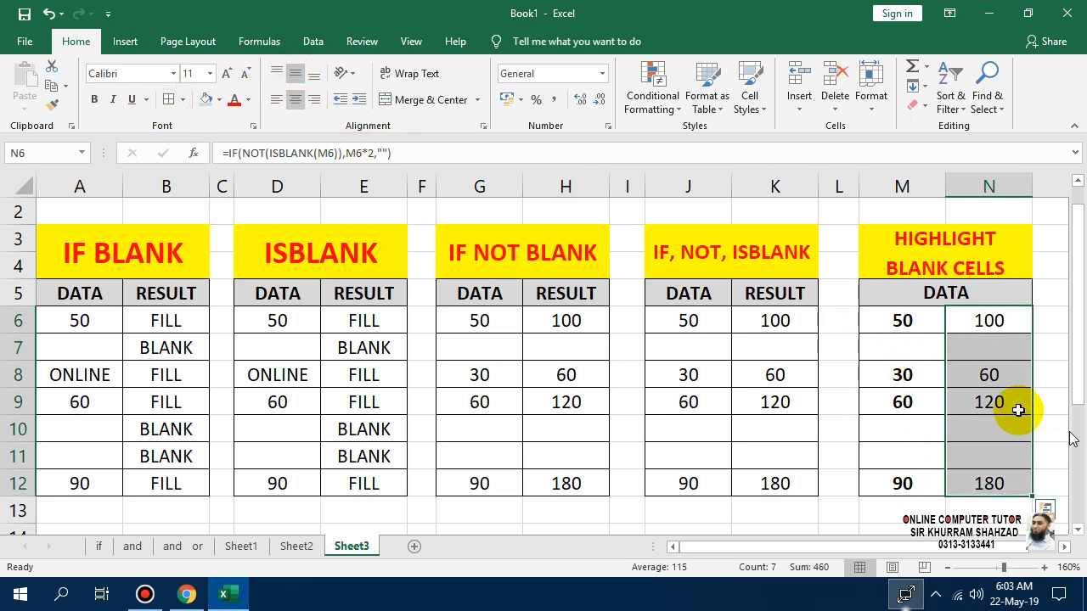
left_click(98, 100)
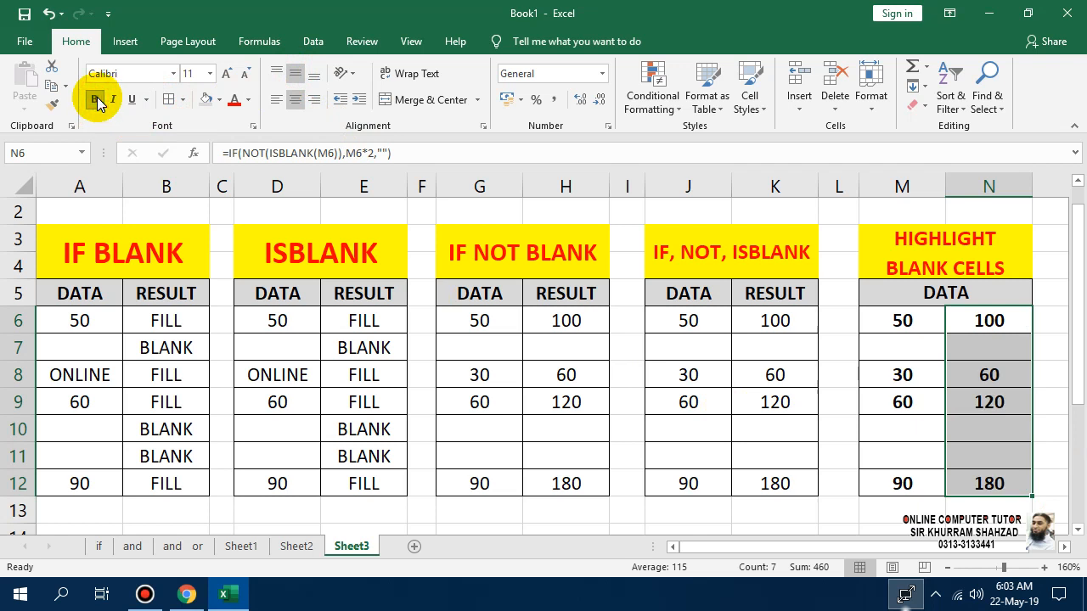
Step: Remove the bold formatting from M6:N12
left_click(905, 416)
left_click_drag(901, 321, 993, 485)
left_click(96, 102)
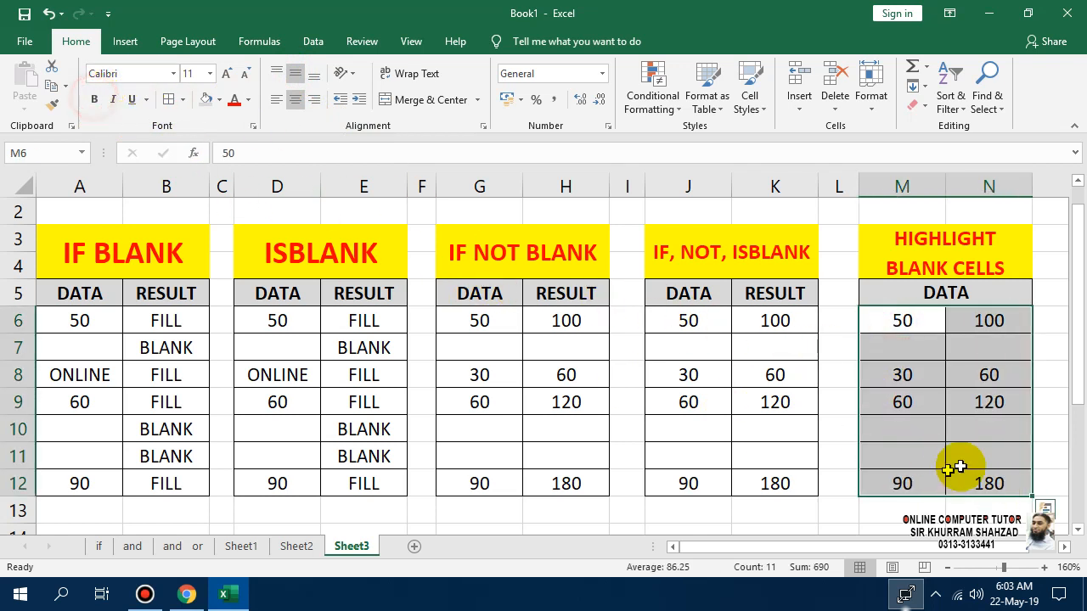
Step: Start a Highlight Cells conditional formatting rule for M6:N12 that formats only cells with Blanks
left_click(970, 340)
left_click_drag(985, 321, 898, 475)
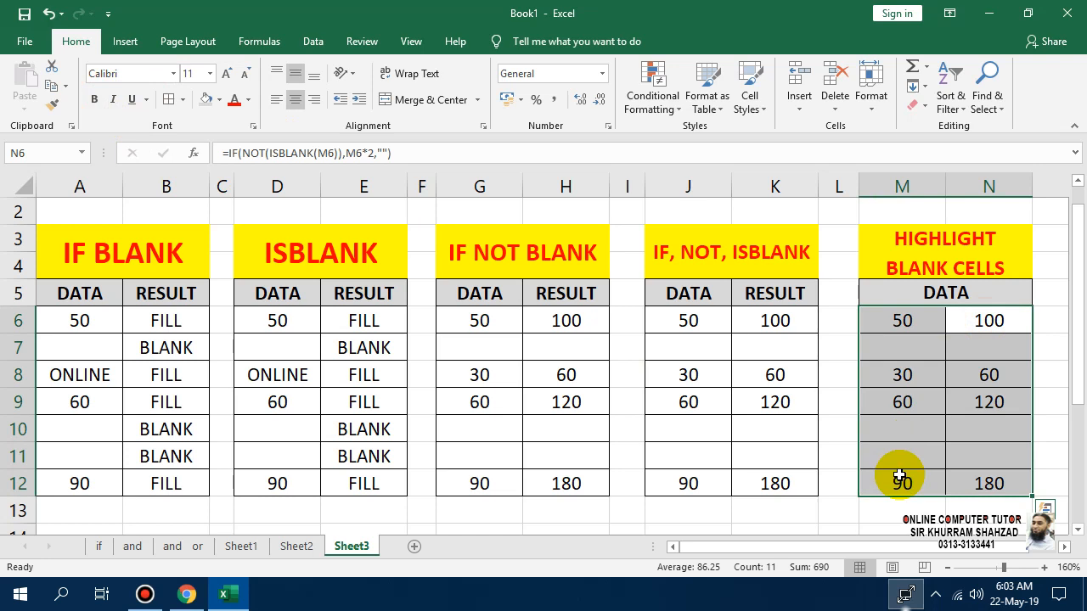
left_click(684, 115)
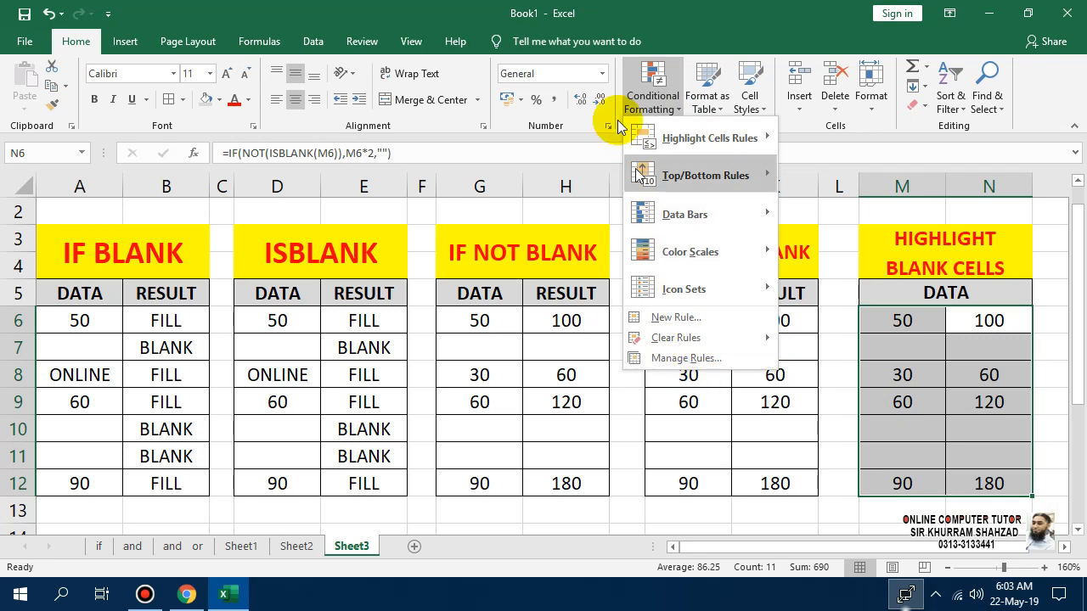
left_click(679, 109)
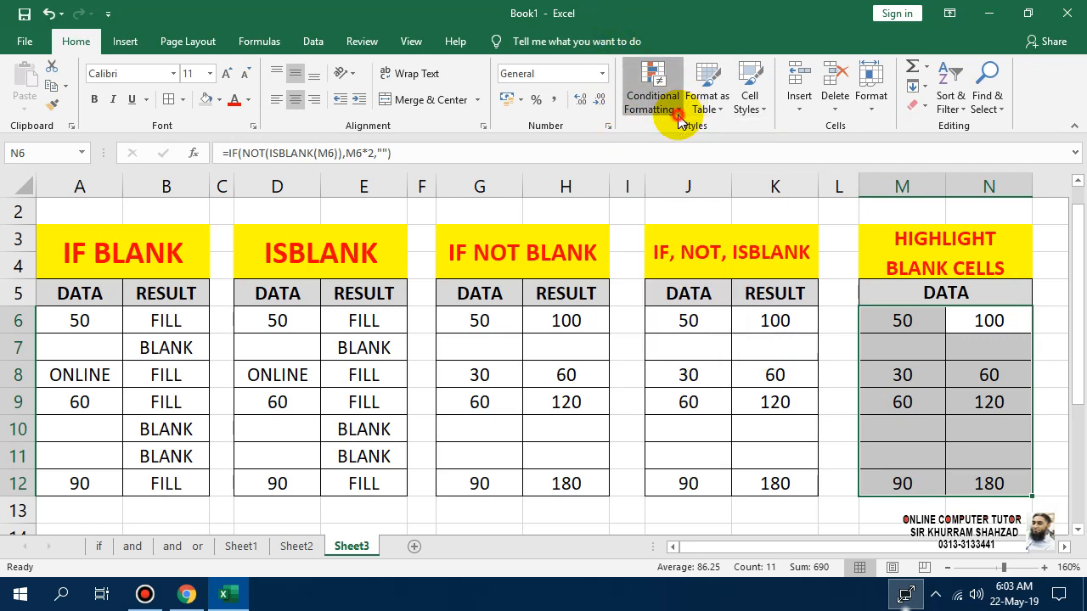
left_click(679, 108)
mouse_move(721, 144)
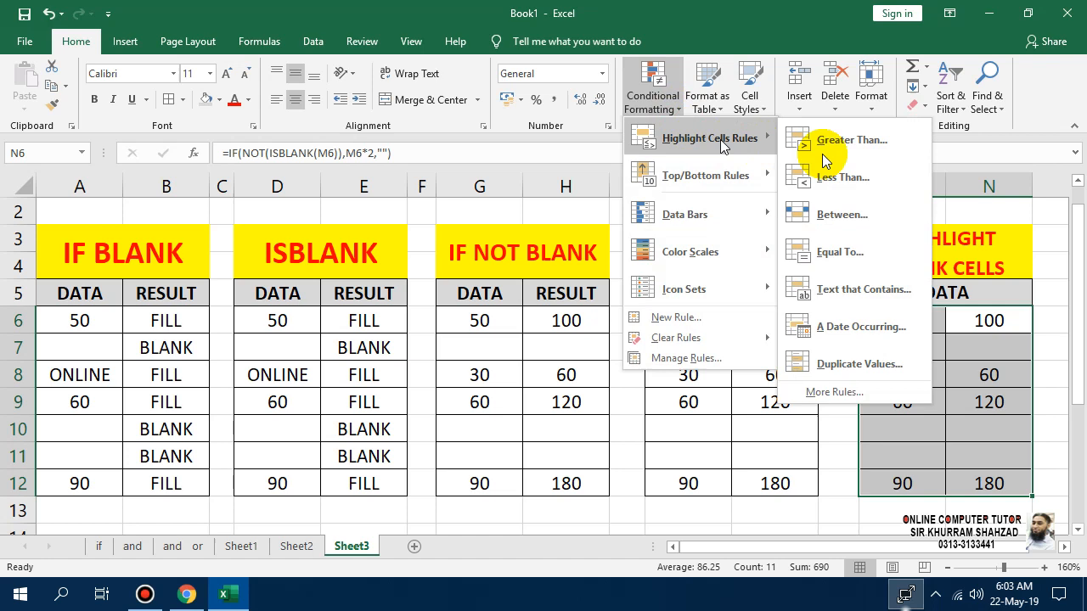
left_click(849, 391)
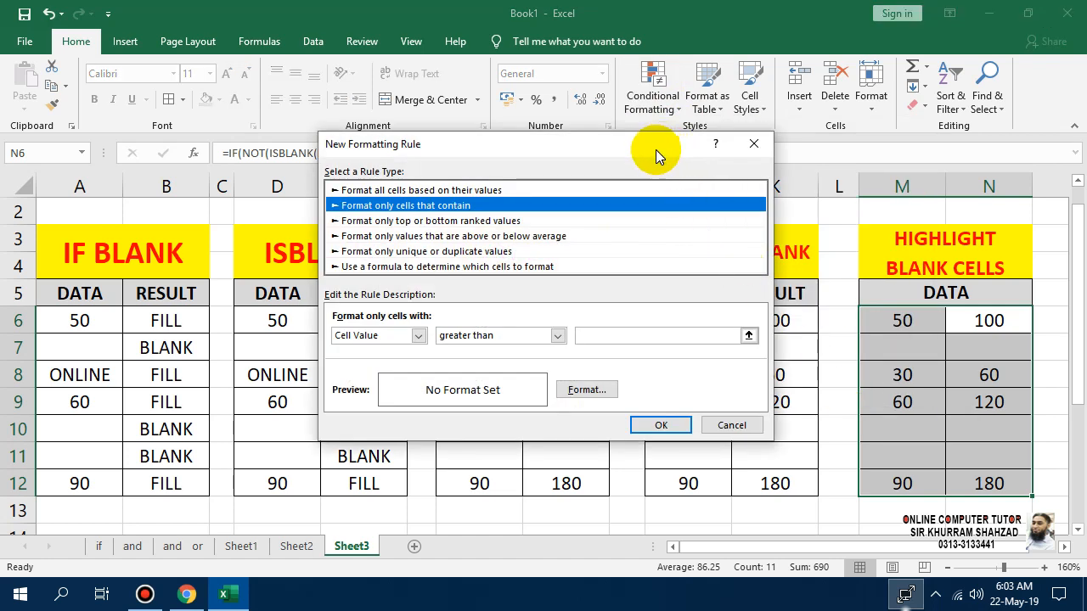
left_click_drag(655, 149, 543, 105)
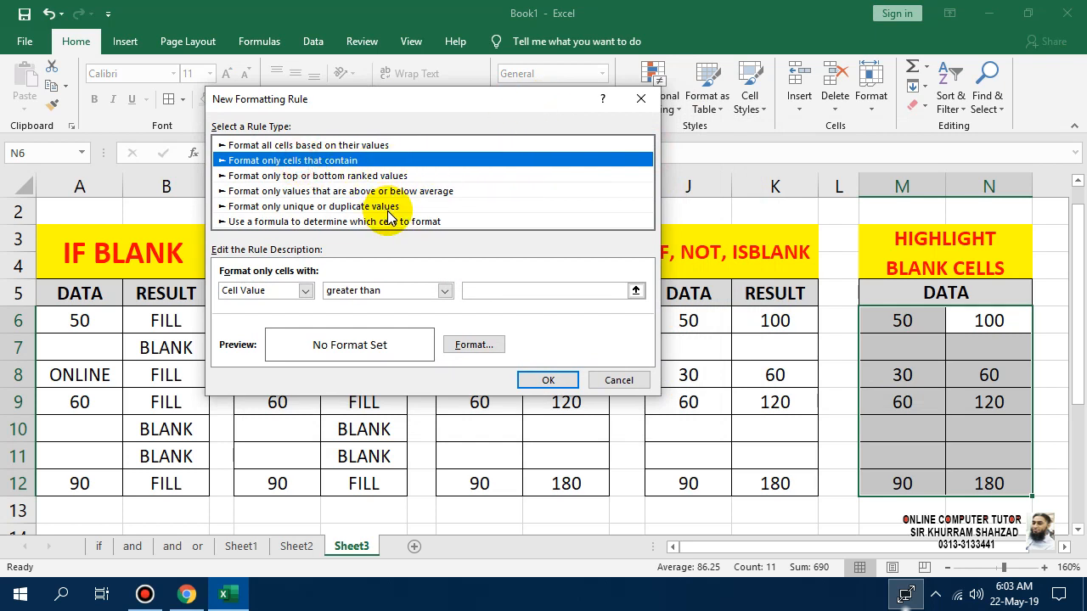
left_click(292, 298)
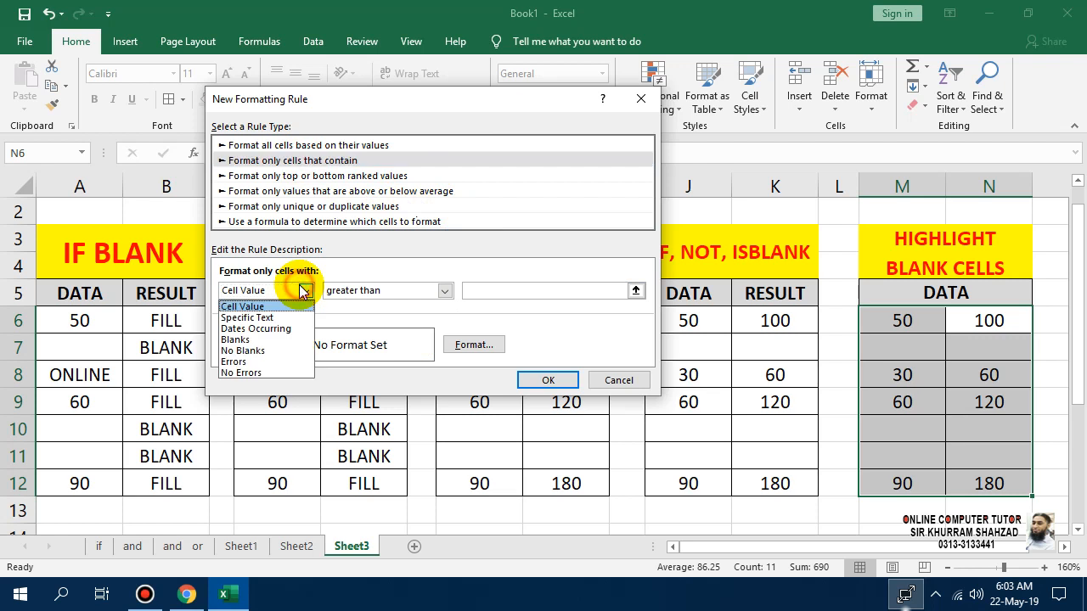
left_click(274, 342)
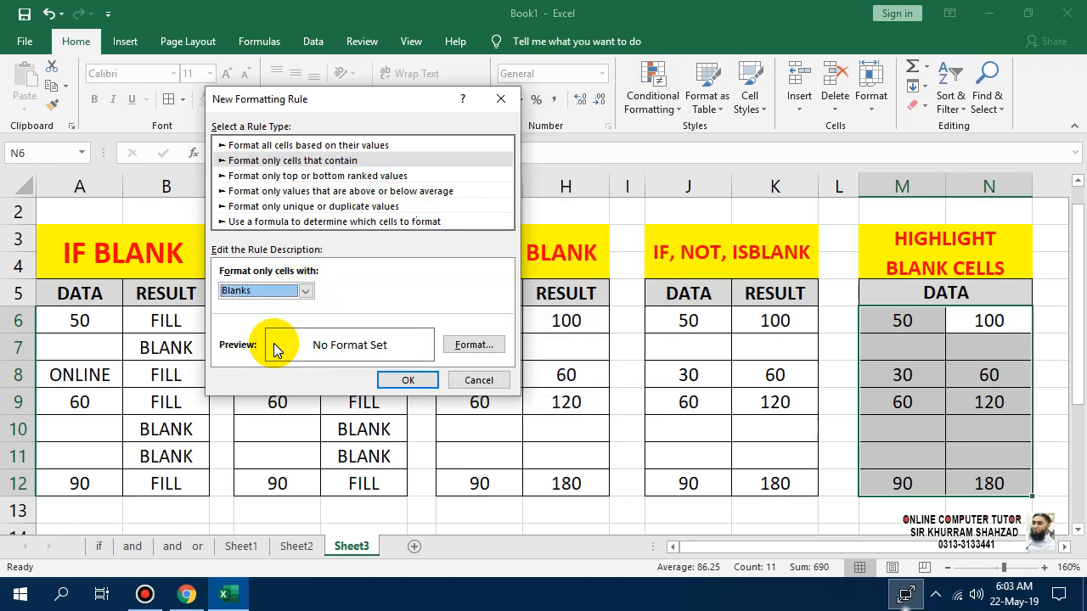
Step: Give the Blanks rule a green background fill and apply it to the HIGHLIGHT BLANK CELLS table
left_click(472, 346)
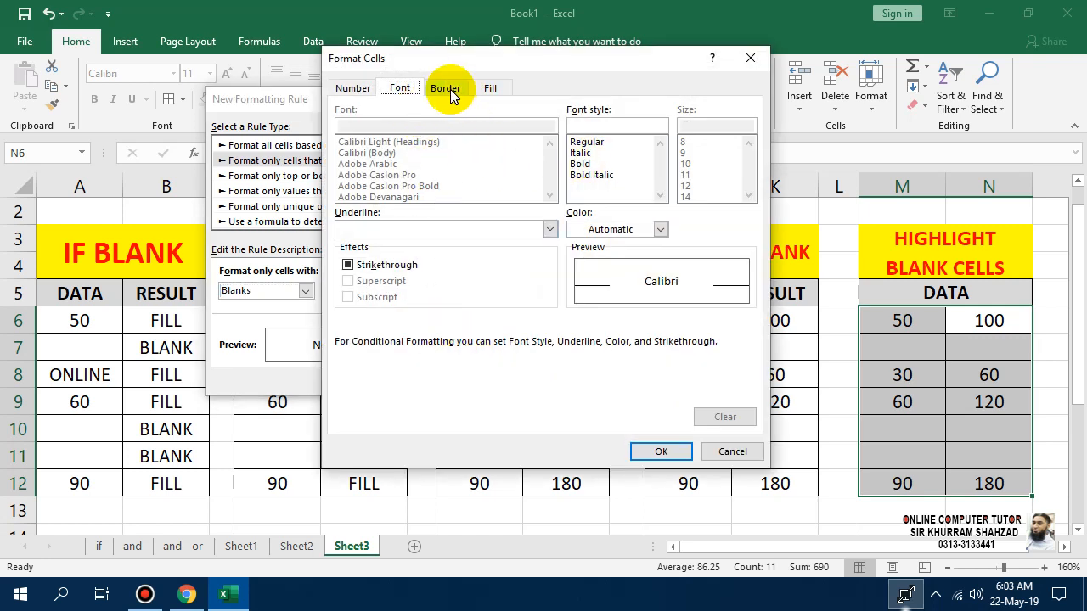
left_click(491, 88)
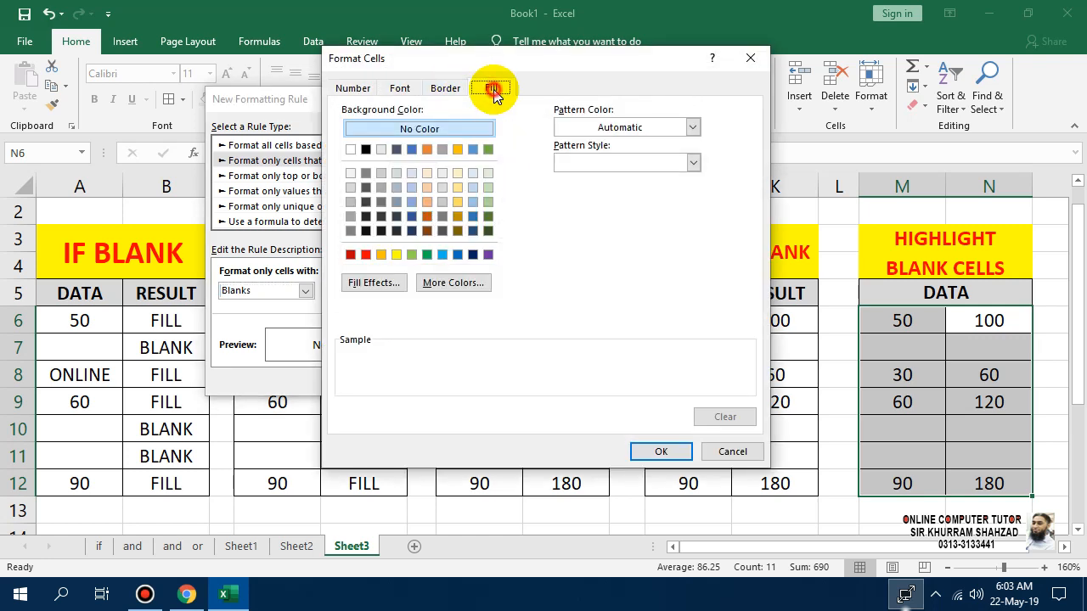
left_click(431, 255)
left_click(660, 450)
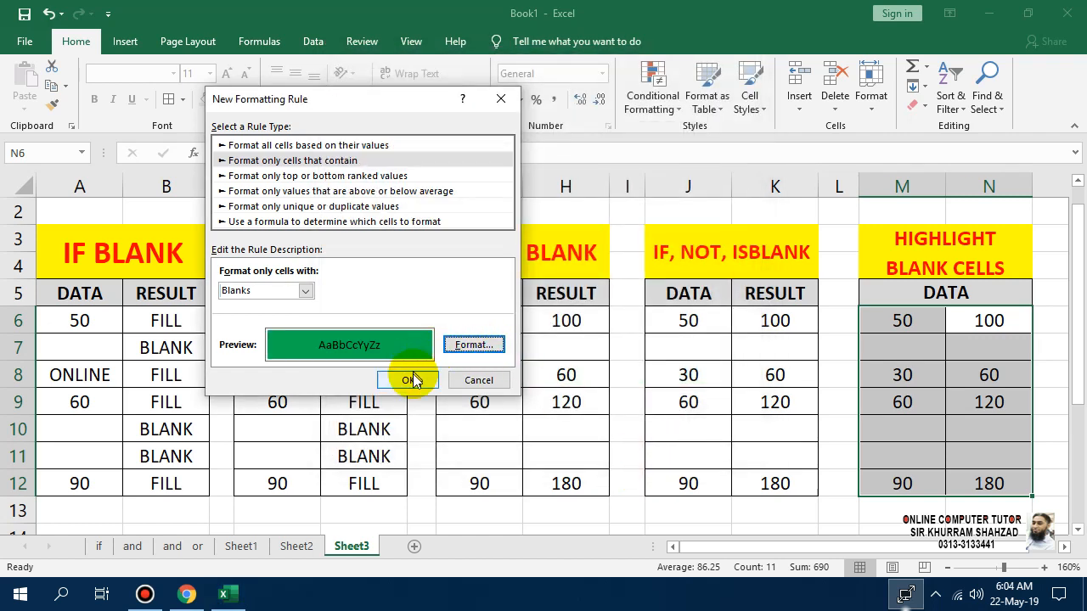
left_click(412, 379)
left_click(923, 461)
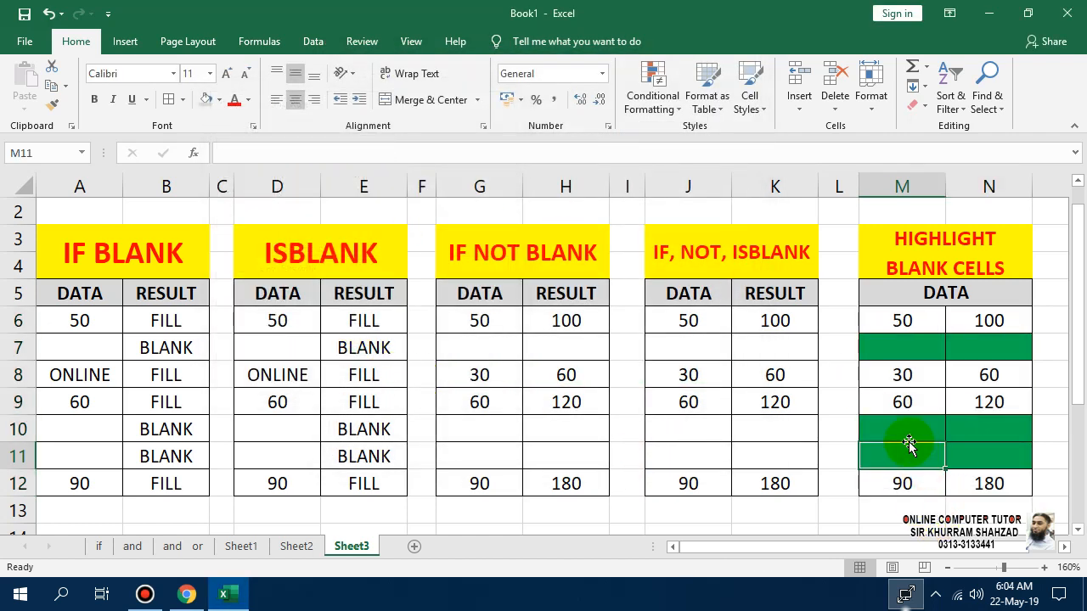
Step: Delete the contents of M8 and N9 in the HIGHLIGHT BLANK CELLS table to test the rule
left_click(904, 378)
key("Delete")
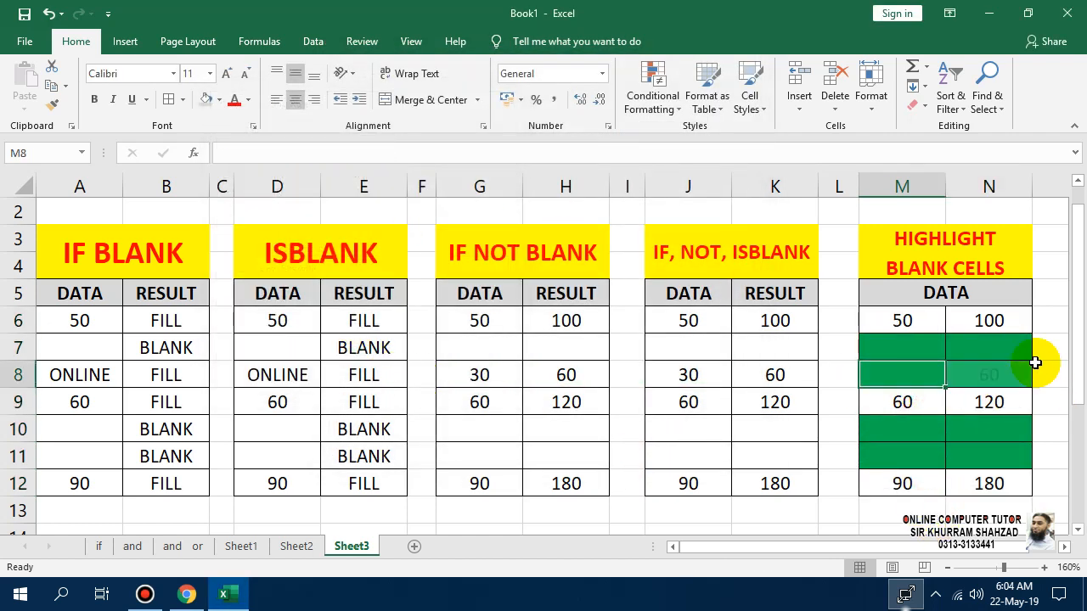
key("Left")
key("Right")
key("Right")
key("Down")
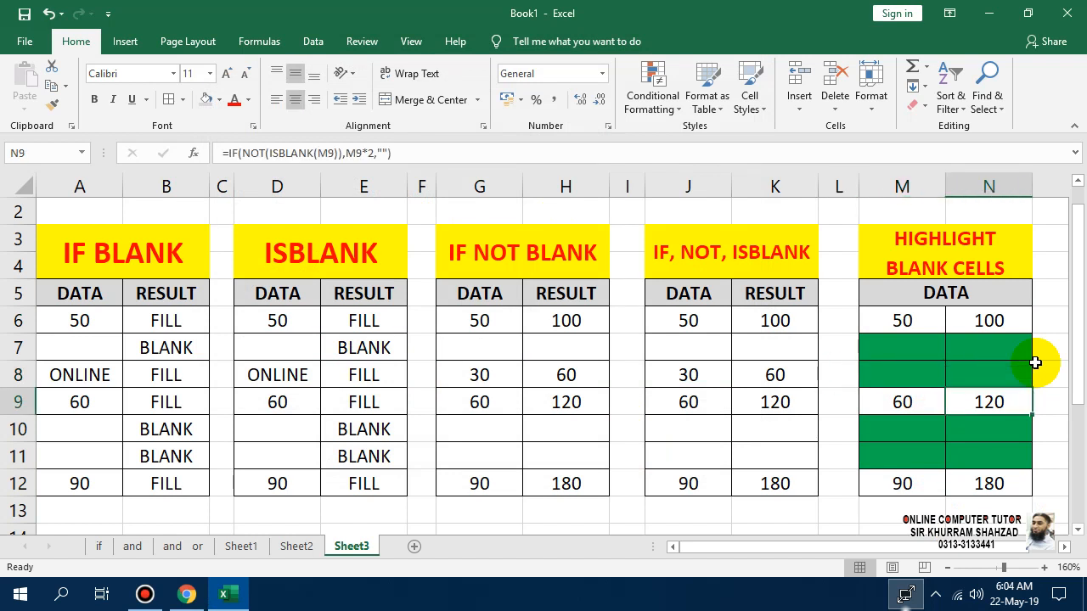
key("Delete")
Step: Enter 30 in cell N8 of the HIGHLIGHT BLANK CELLS table
key("Down")
key("Up")
key("Up")
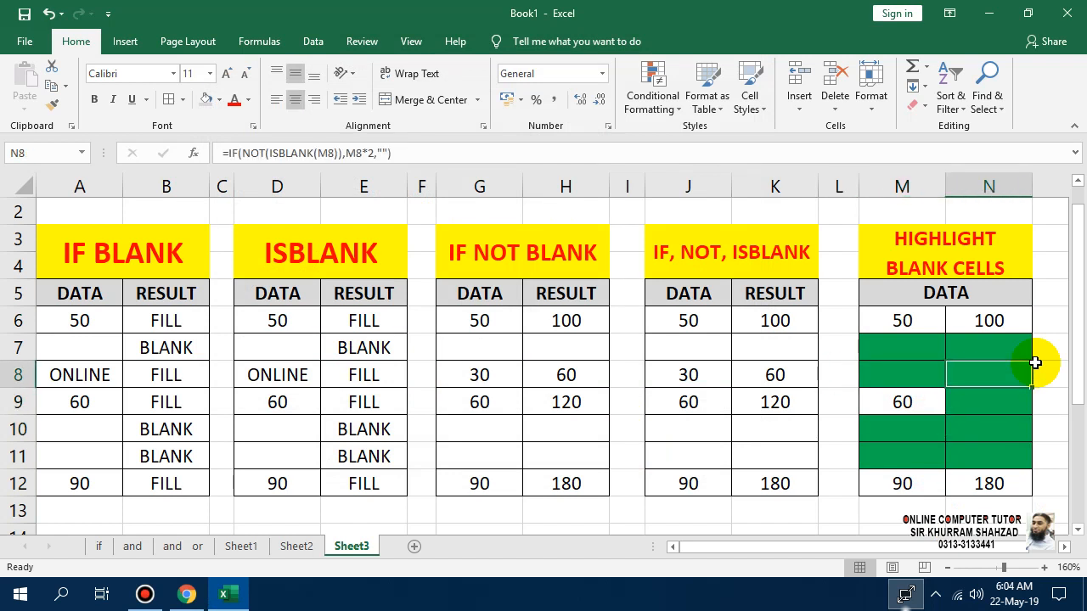
type("30")
key("Return")
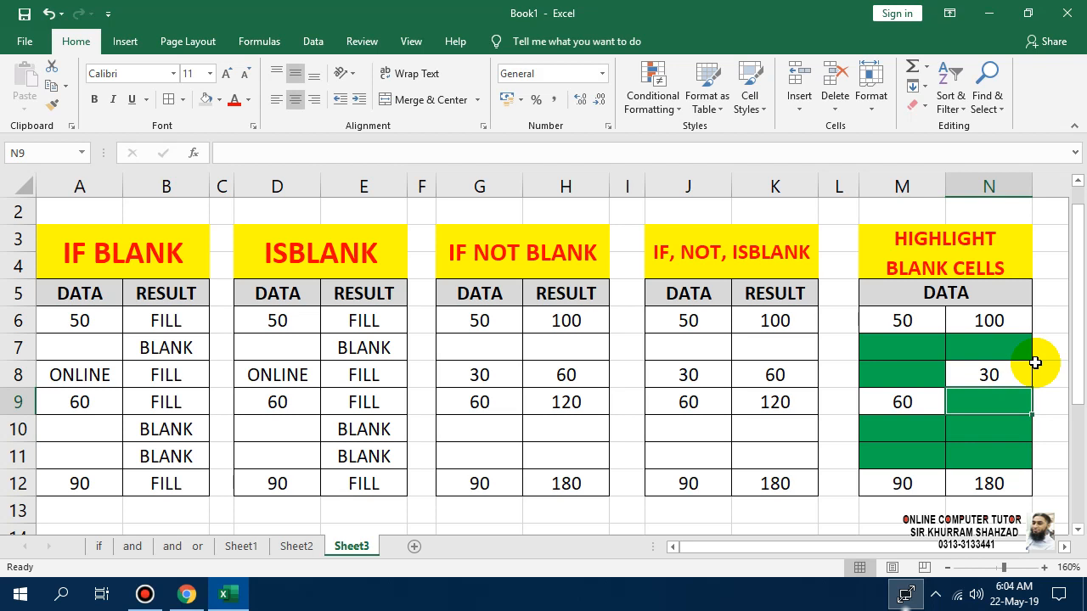